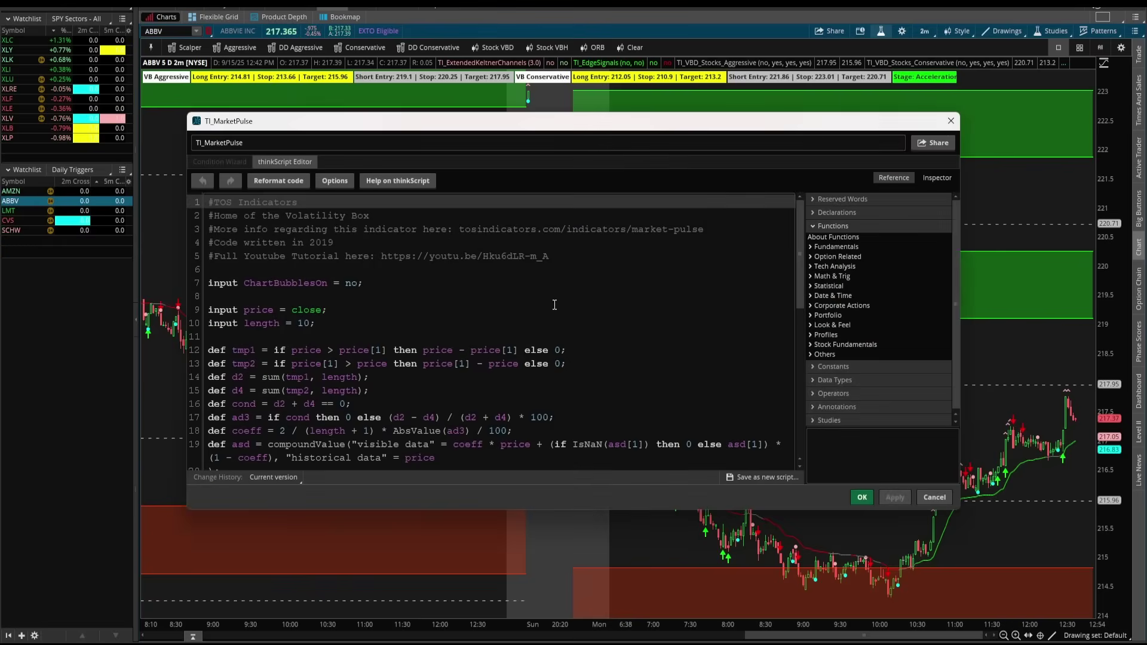
# Examine the first part of the TI_MarketPulse script, especially the length input, the VMA plot and its default color line.
pyautogui.scroll(-1, 801, 239)
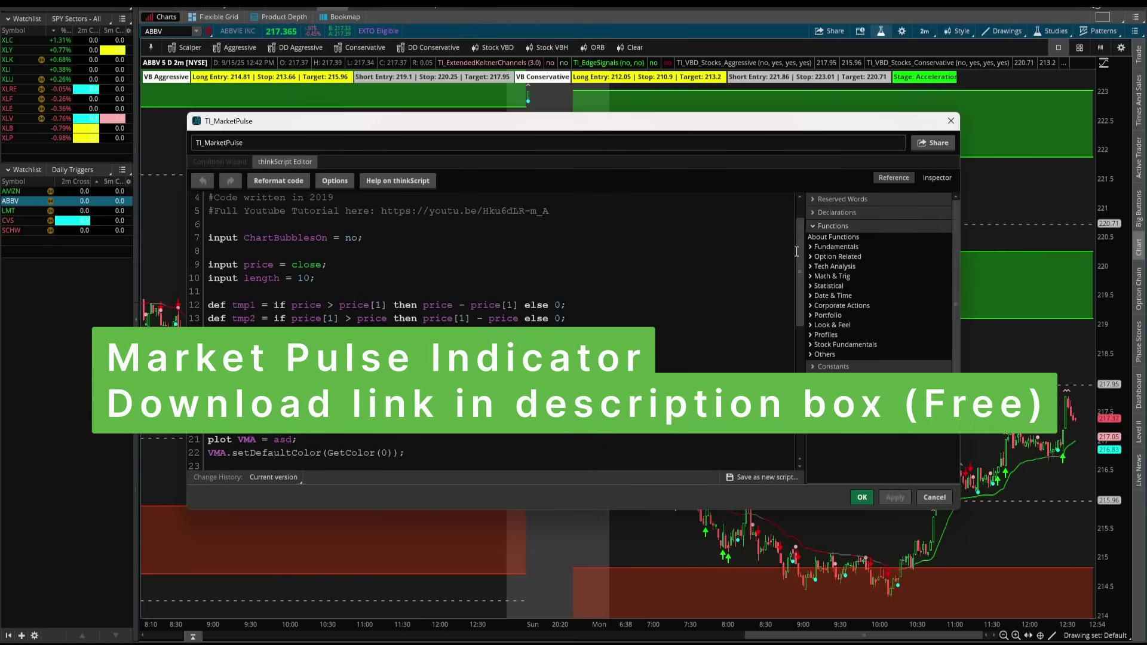
pyautogui.scroll(-1, 801, 239)
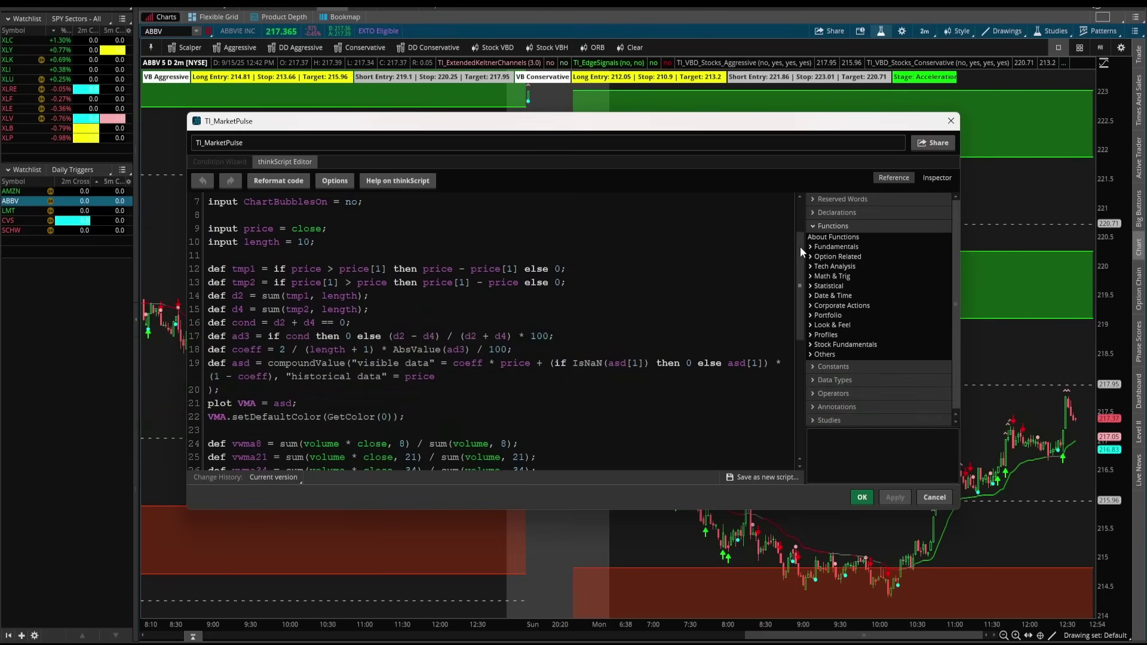
pyautogui.scroll(-1, 801, 246)
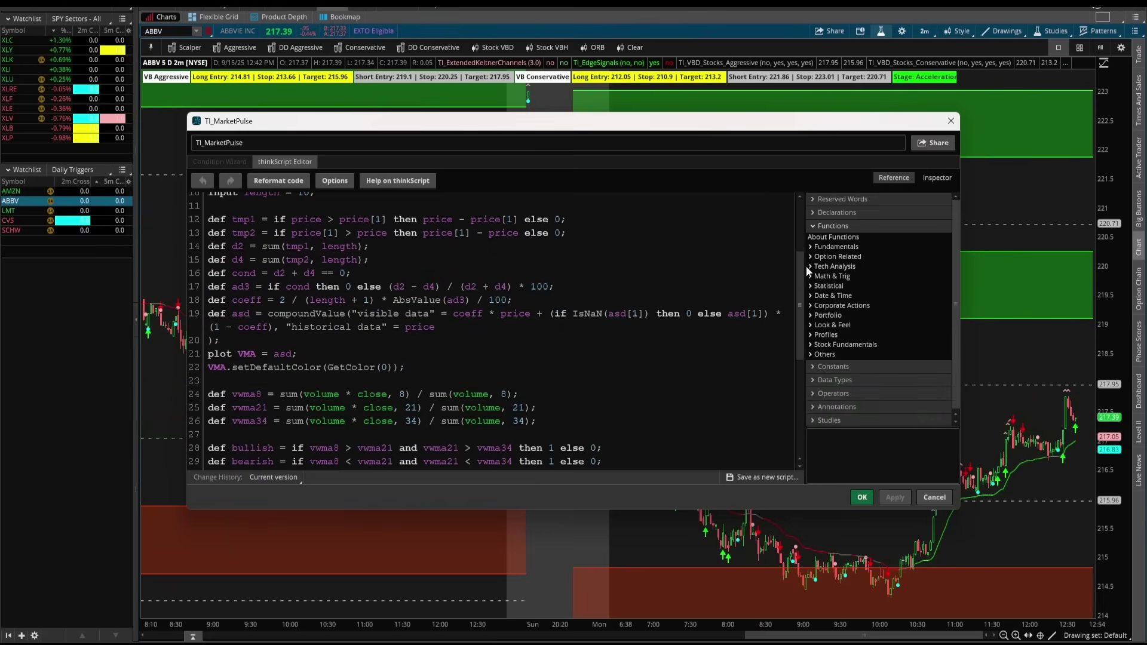
pyautogui.scroll(3, 805, 266)
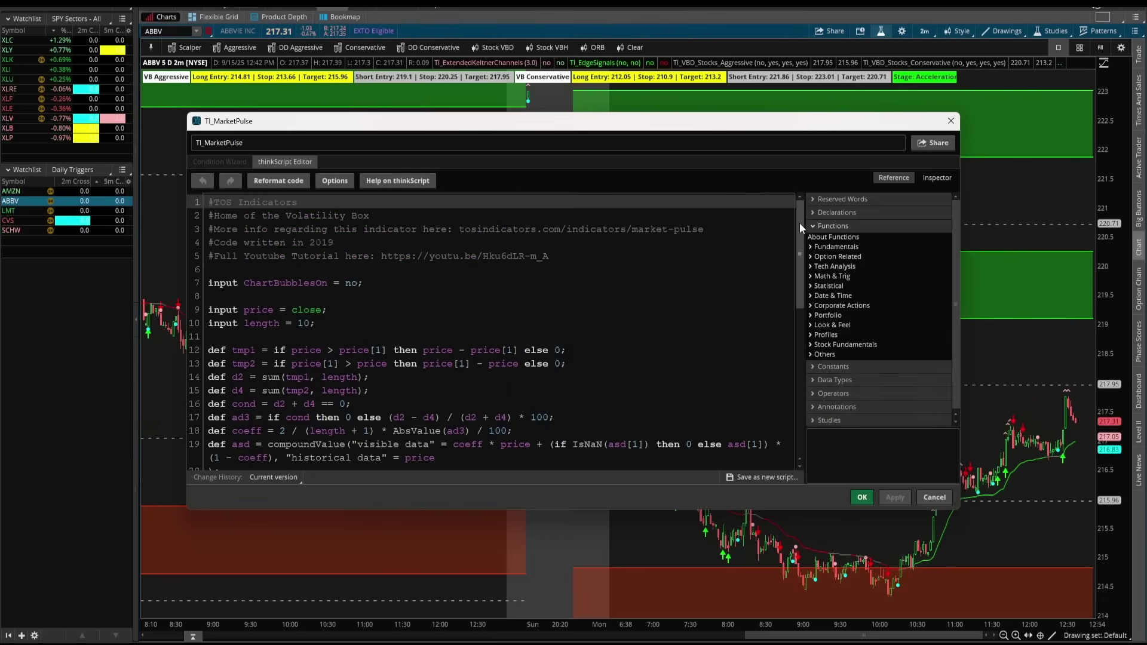
pyautogui.scroll(-3, 800, 224)
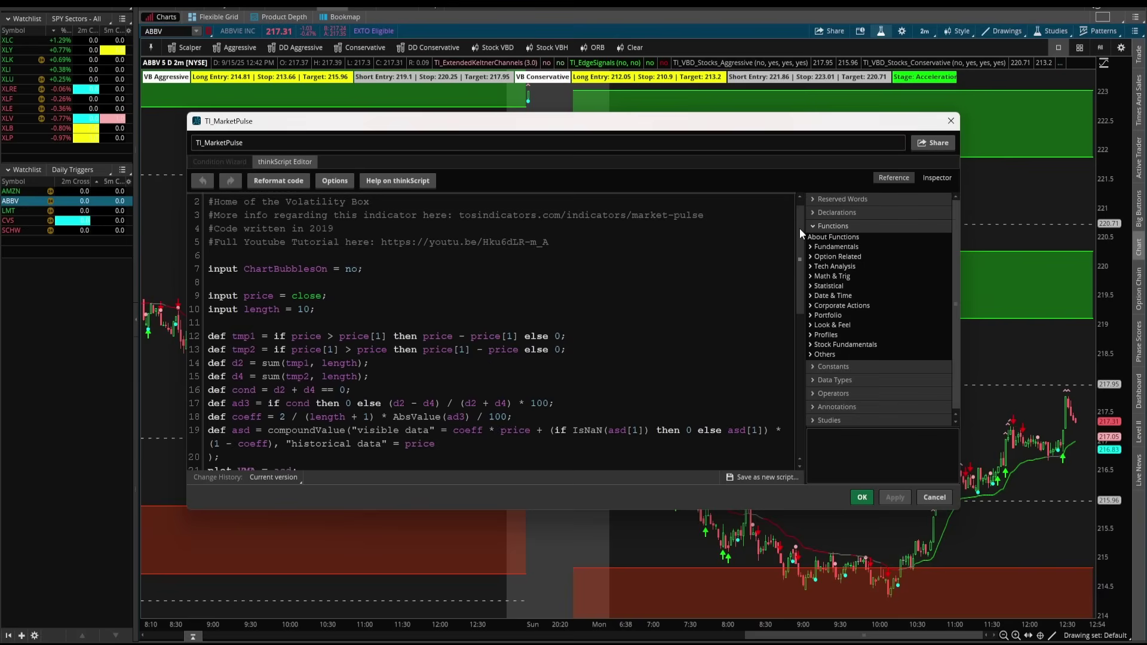
pyautogui.scroll(-1, 862, 257)
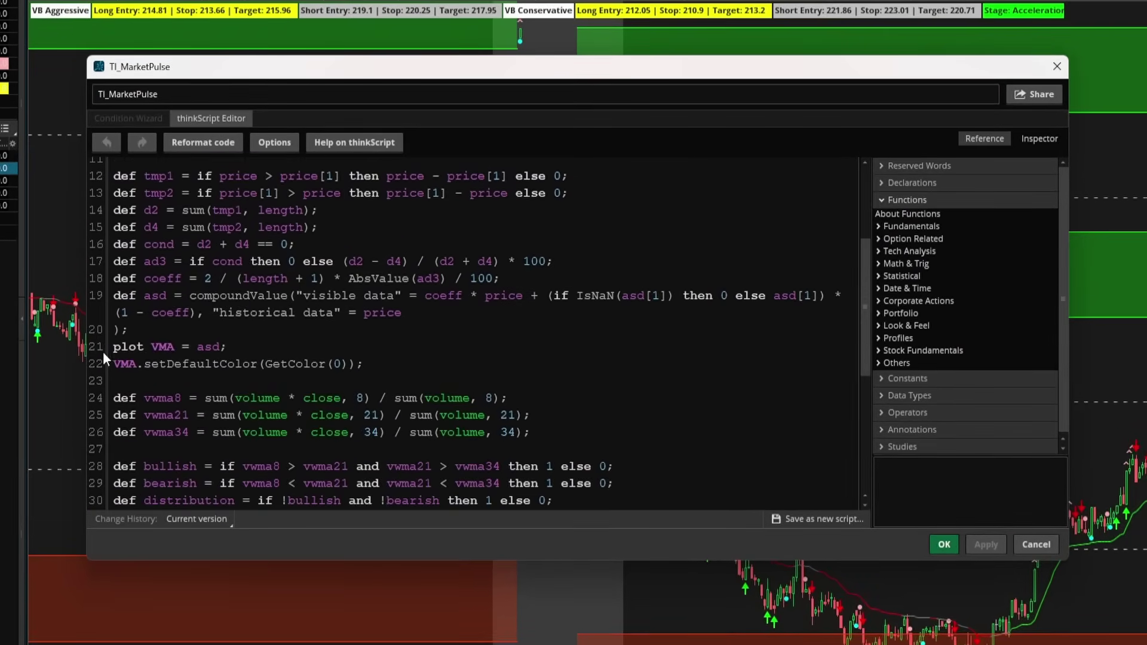
pyautogui.moveTo(113, 346); pyautogui.dragTo(235, 349)
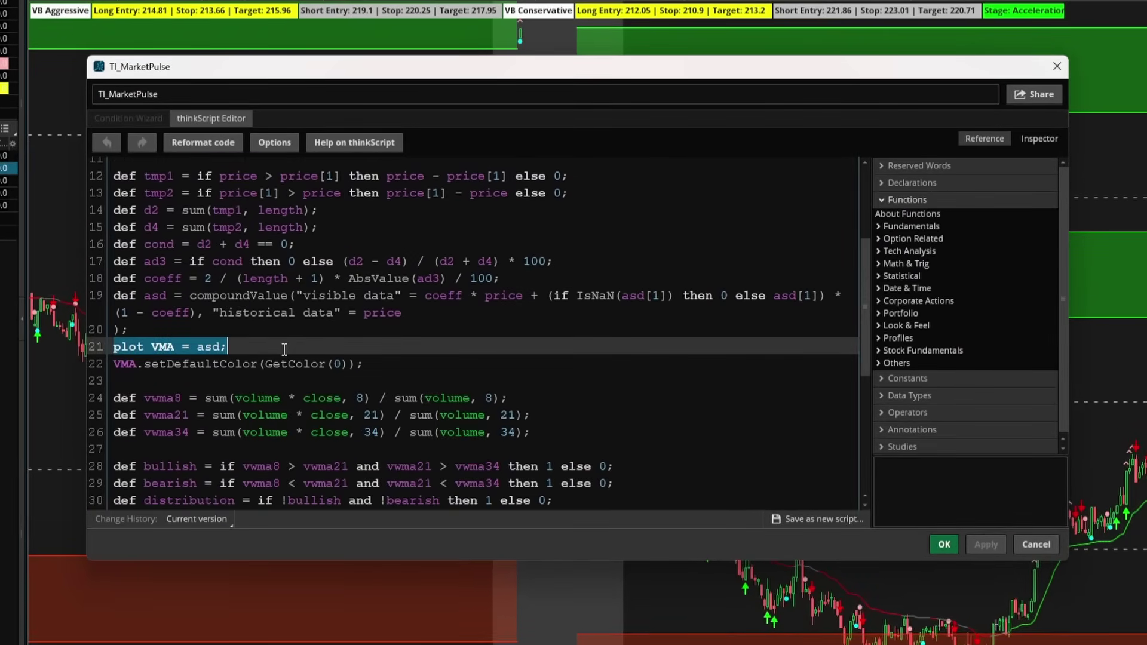
pyautogui.doubleClick(162, 346)
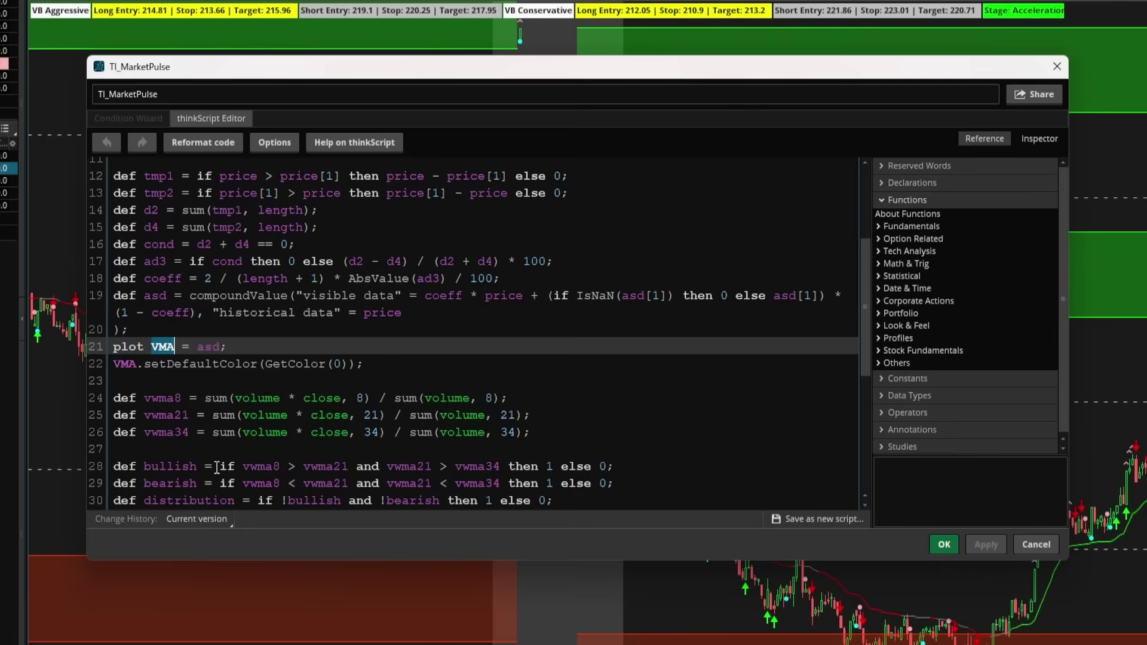
pyautogui.click(355, 362)
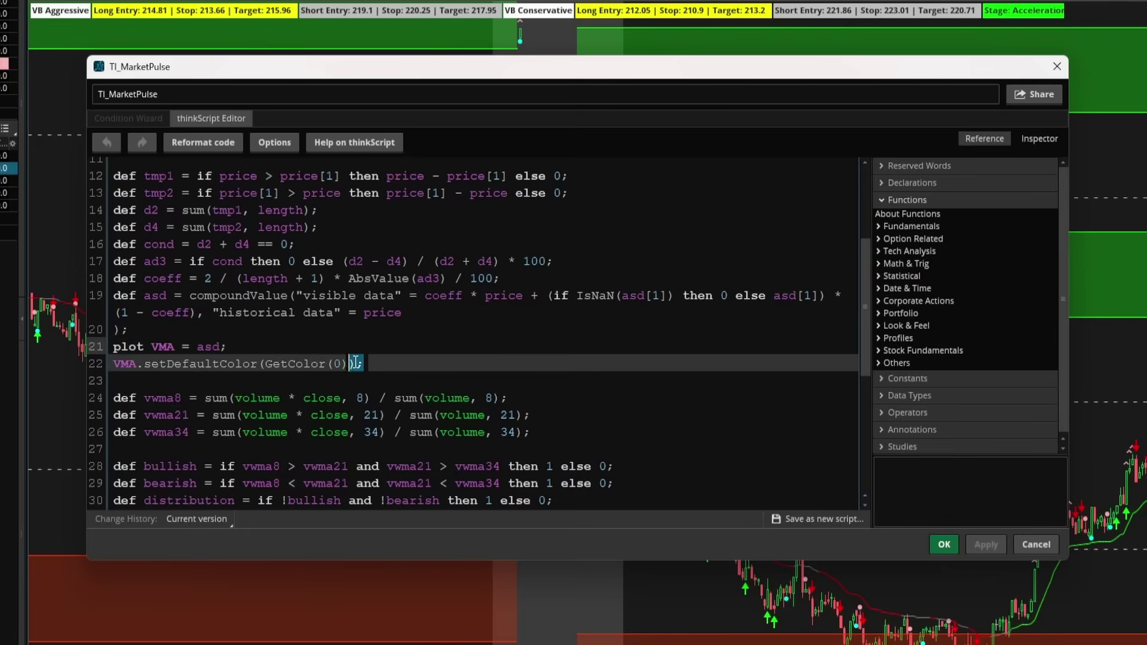
pyautogui.moveTo(362, 362); pyautogui.dragTo(114, 362)
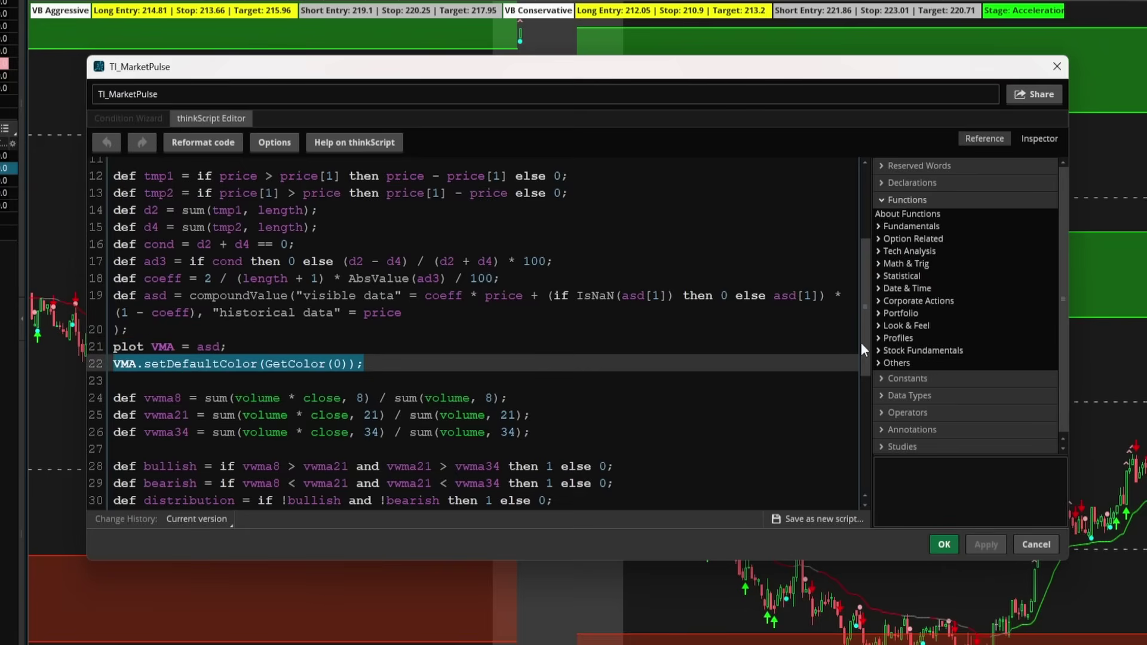
pyautogui.moveTo(862, 343); pyautogui.dragTo(863, 220)
pyautogui.moveTo(257, 324); pyautogui.dragTo(113, 324)
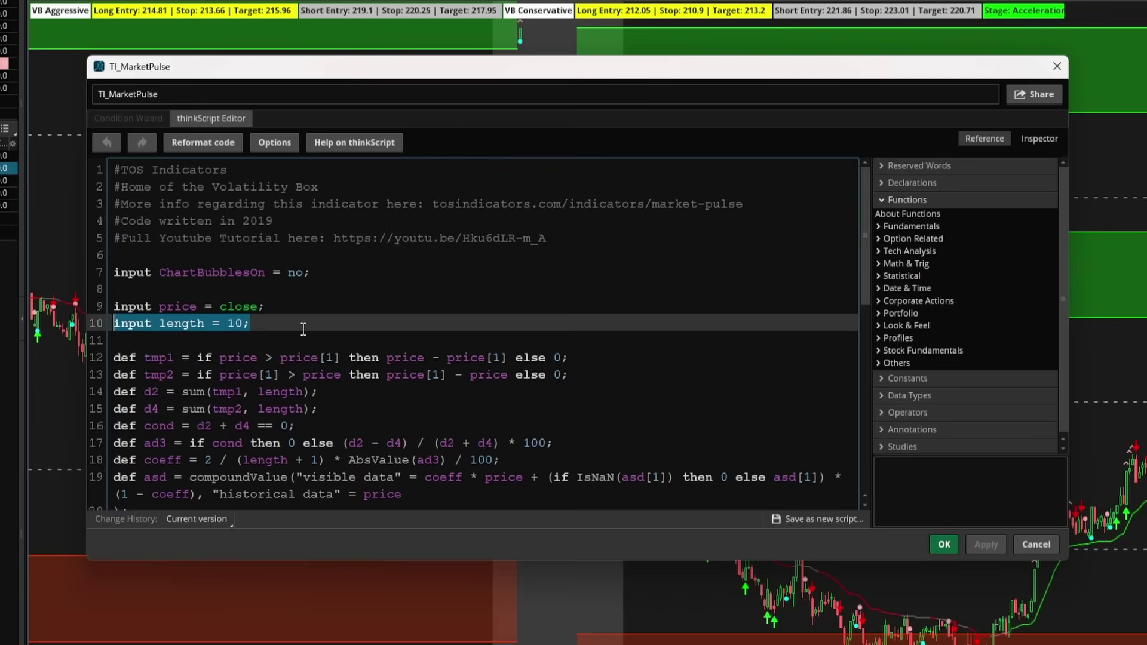
pyautogui.click(303, 329)
# Examine the definitions of the three volume-weighted moving averages vwma8, vwma21 and vwma34 in the script.
pyautogui.moveTo(869, 263); pyautogui.dragTo(862, 401)
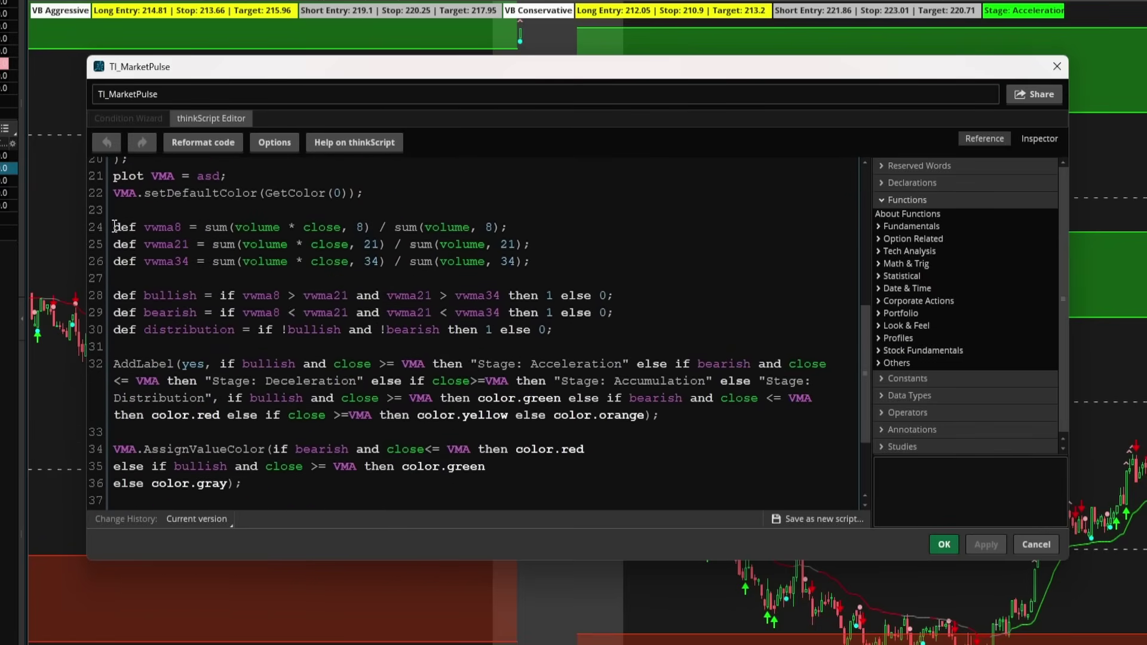
pyautogui.moveTo(113, 227); pyautogui.dragTo(533, 270)
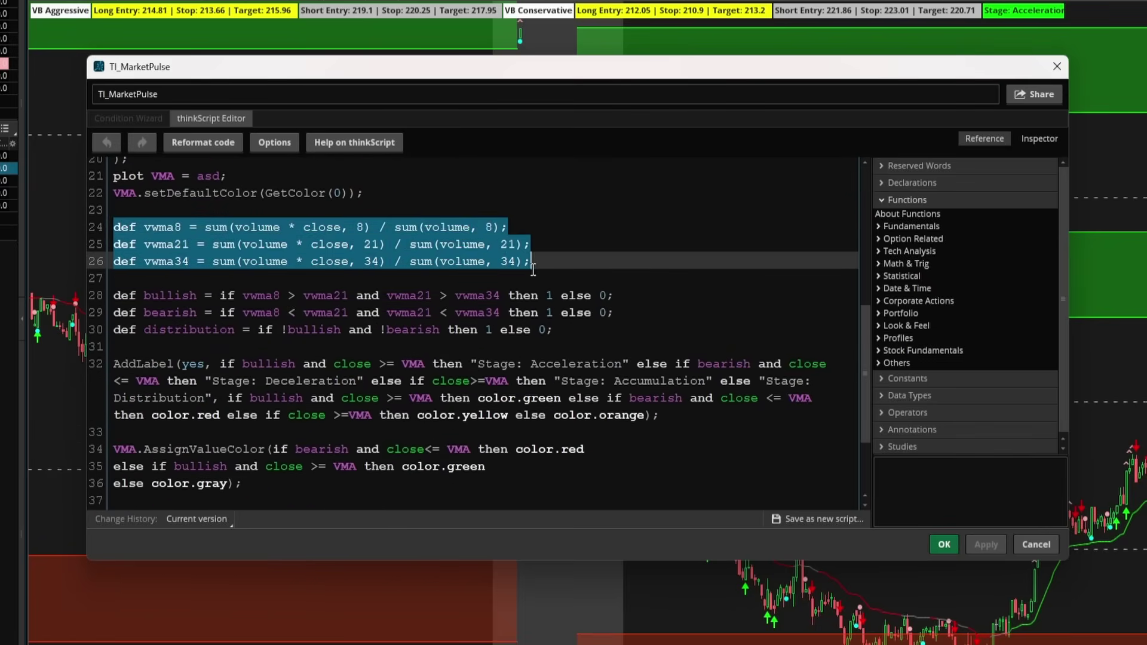
pyautogui.moveTo(160, 226); pyautogui.dragTo(144, 227)
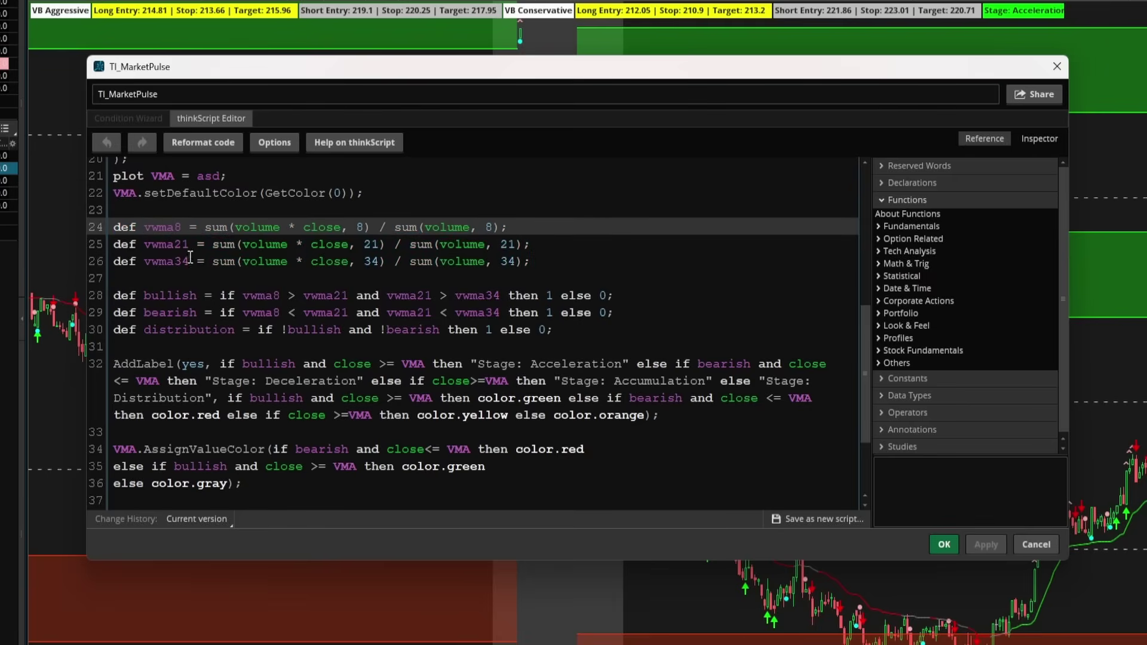
pyautogui.click(178, 243)
pyautogui.click(182, 262)
pyautogui.hotkey('shift', 'Right')
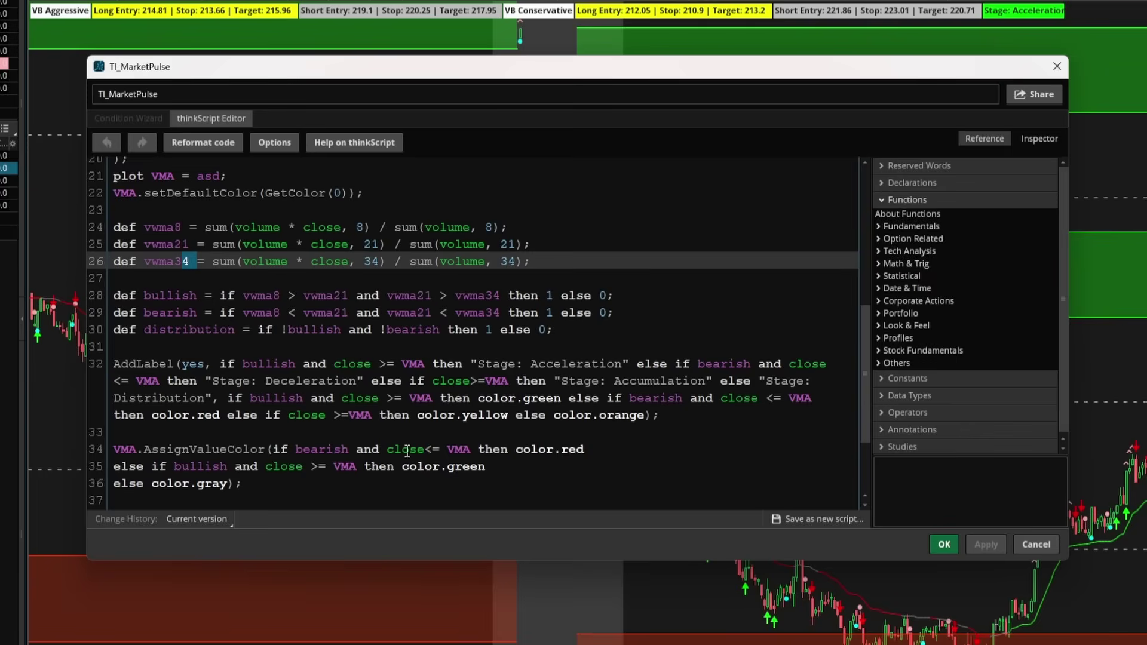
# Compare the label's "bullish and close >= VMA" condition with the definition of bullish above it.
pyautogui.scroll(-2, 862, 345)
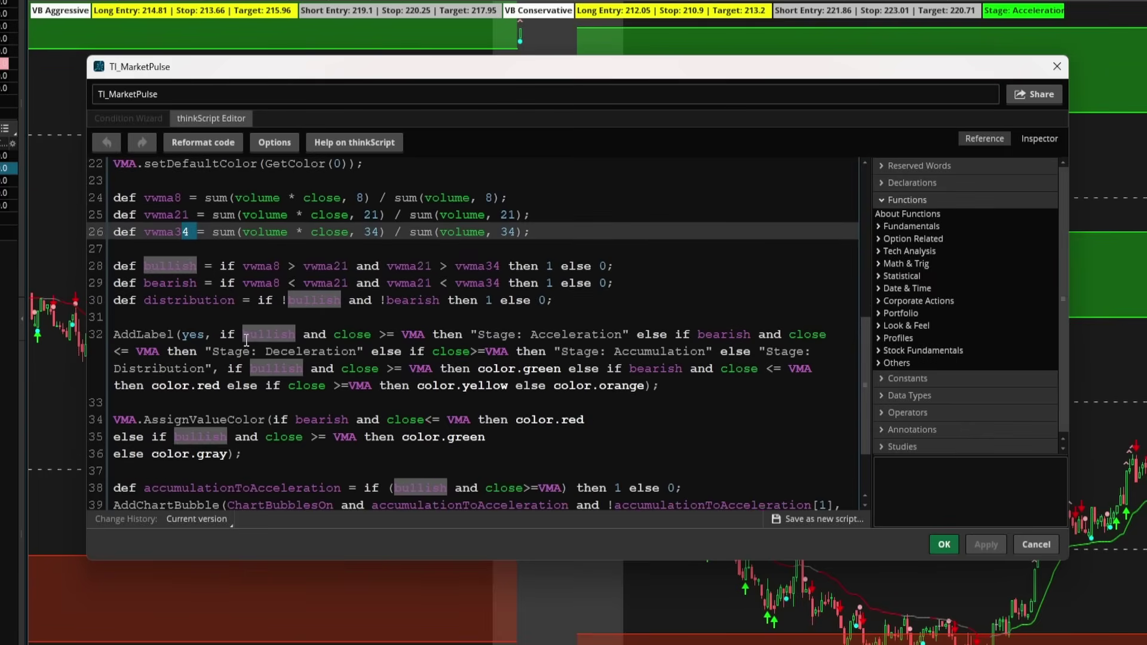
pyautogui.click(254, 333)
pyautogui.moveTo(243, 334); pyautogui.dragTo(432, 334)
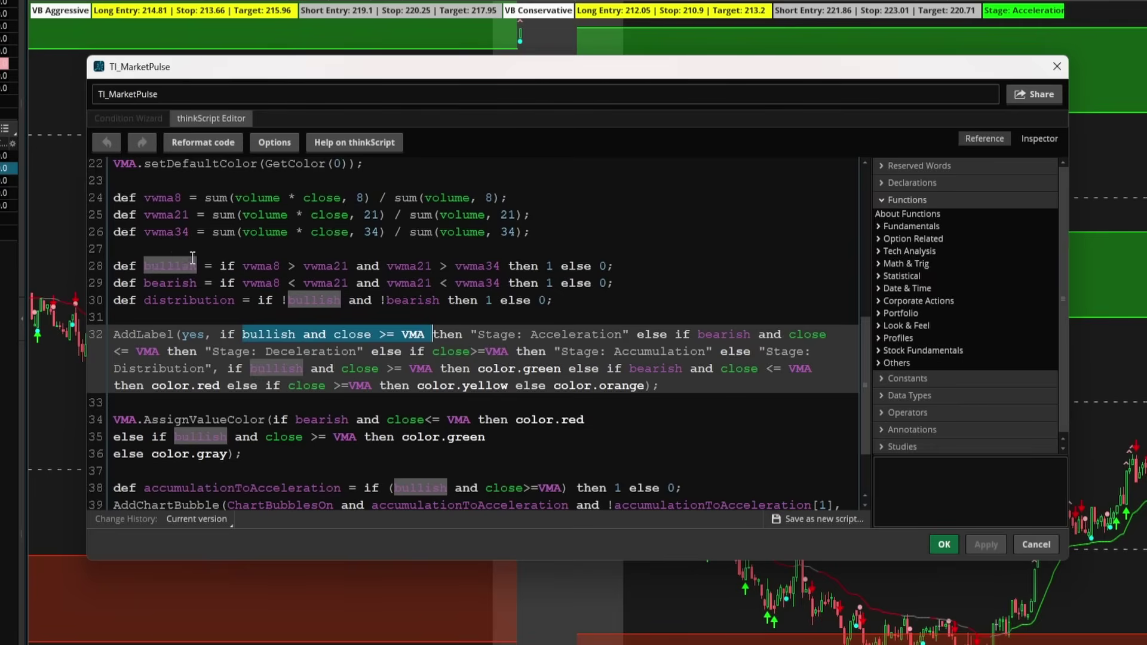
pyautogui.moveTo(144, 265); pyautogui.dragTo(515, 266)
pyautogui.scroll(-2, 859, 350)
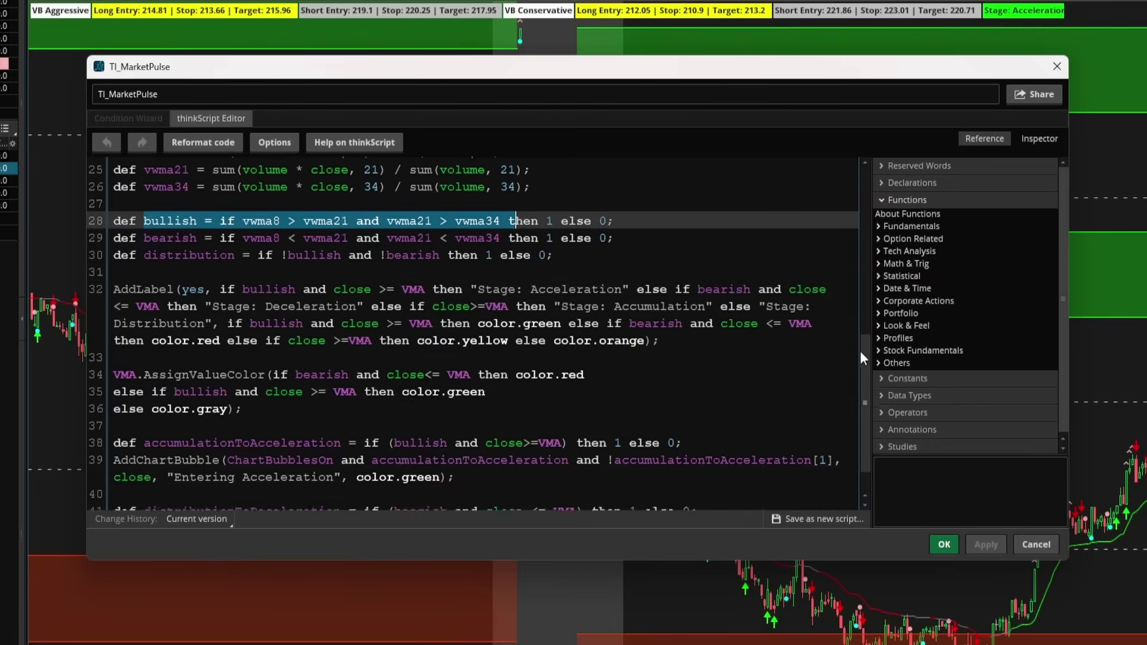
# Examine the VMA color assignment and the AddLabel statement's conditions for the Acceleration and Deceleration stages.
pyautogui.moveTo(114, 329); pyautogui.dragTo(265, 330)
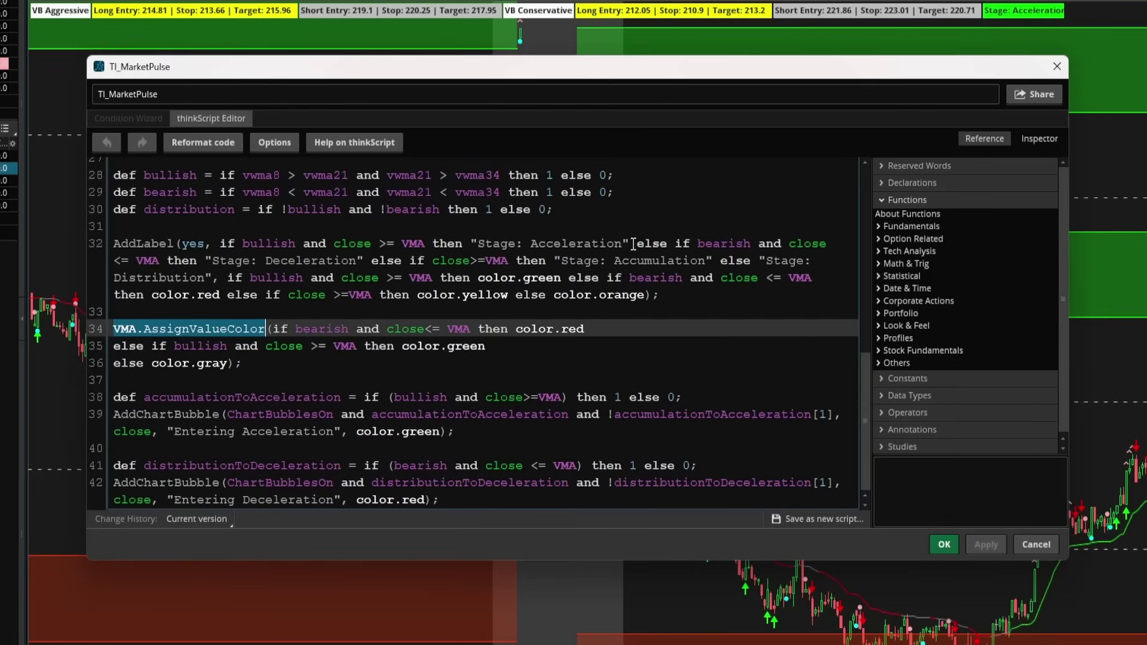
pyautogui.moveTo(631, 243); pyautogui.dragTo(470, 244)
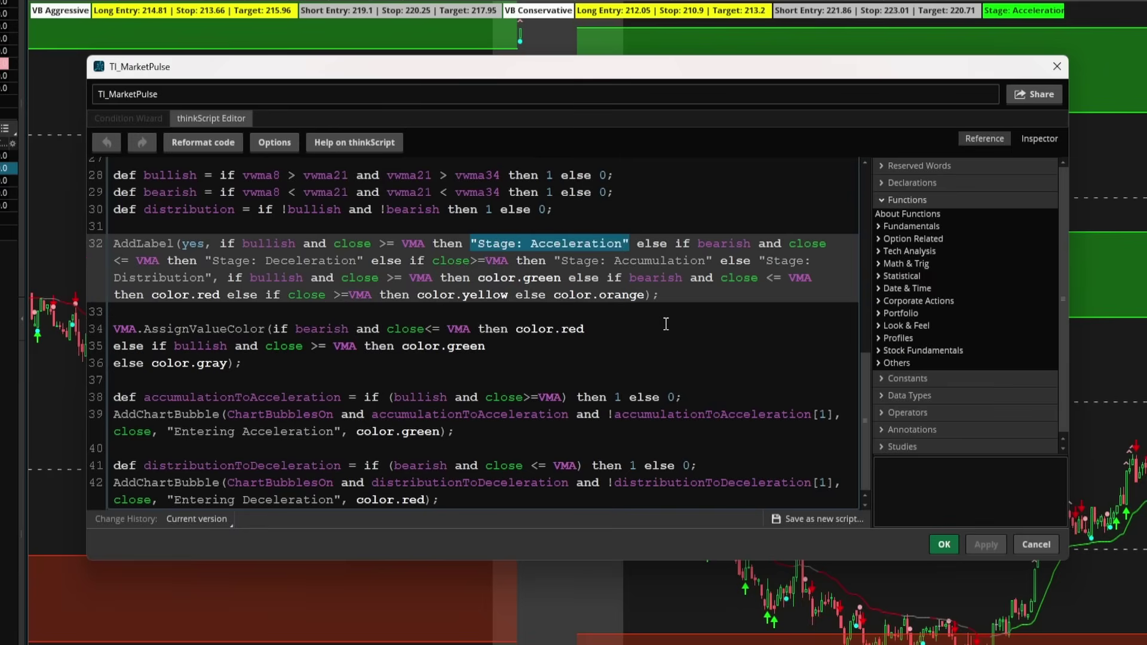
pyautogui.click(771, 383)
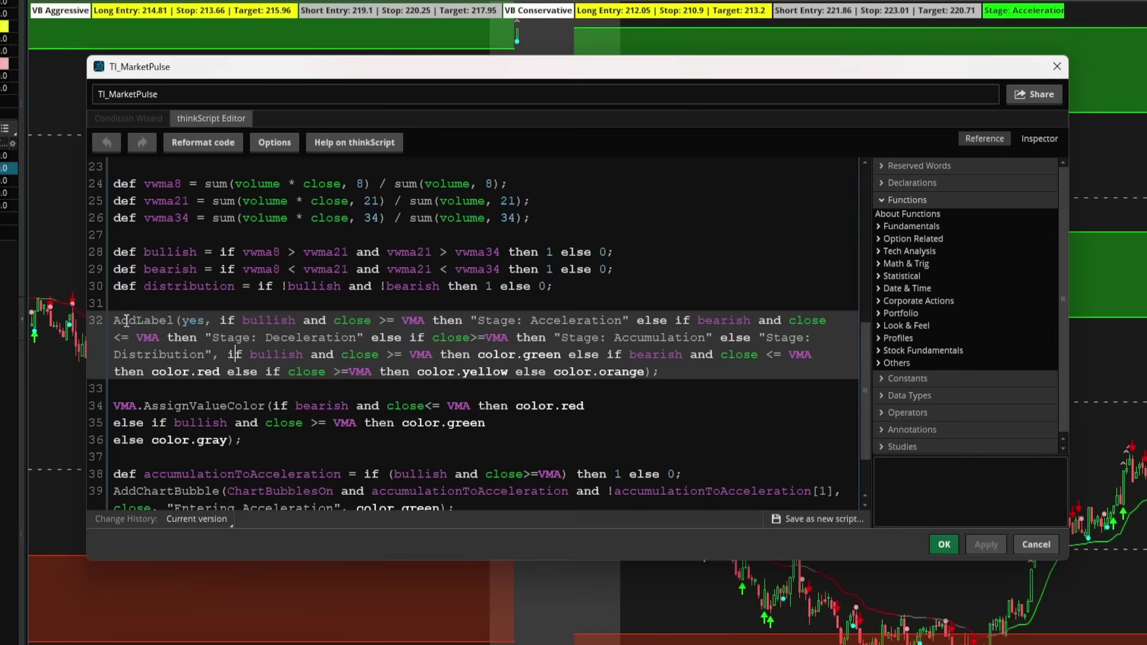
pyautogui.moveTo(111, 319)
pyautogui.mouseDown()
pyautogui.moveTo(257, 337)
pyautogui.moveTo(813, 359)
pyautogui.moveTo(660, 372)
pyautogui.moveTo(106, 325)
pyautogui.mouseUp()
pyautogui.click(676, 379)
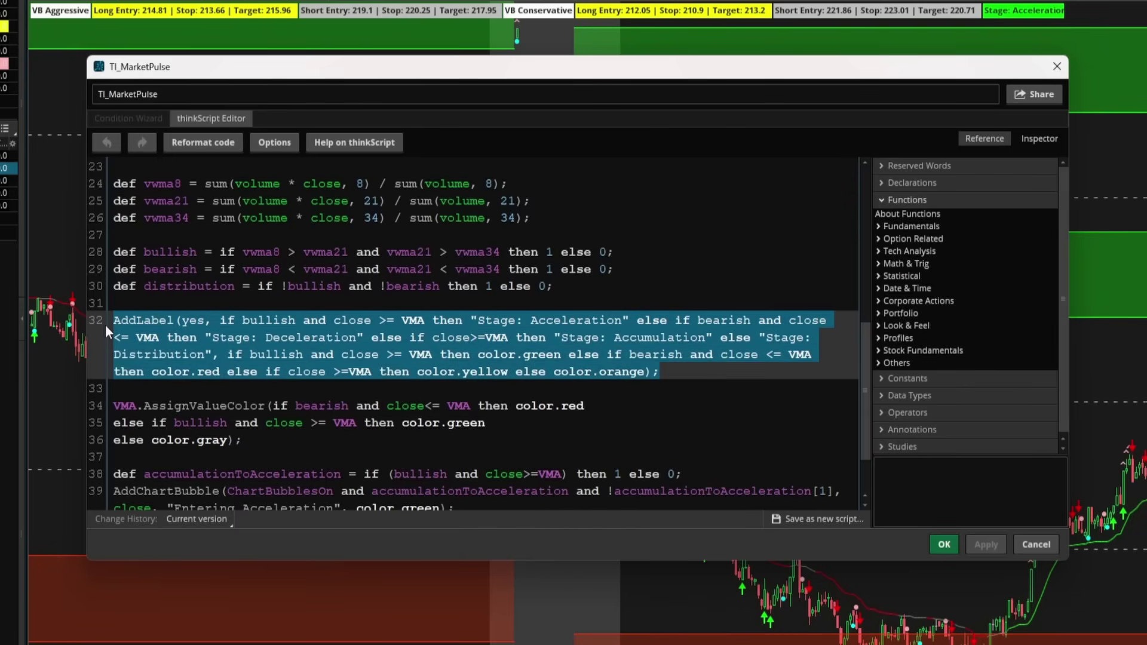
pyautogui.click(254, 323)
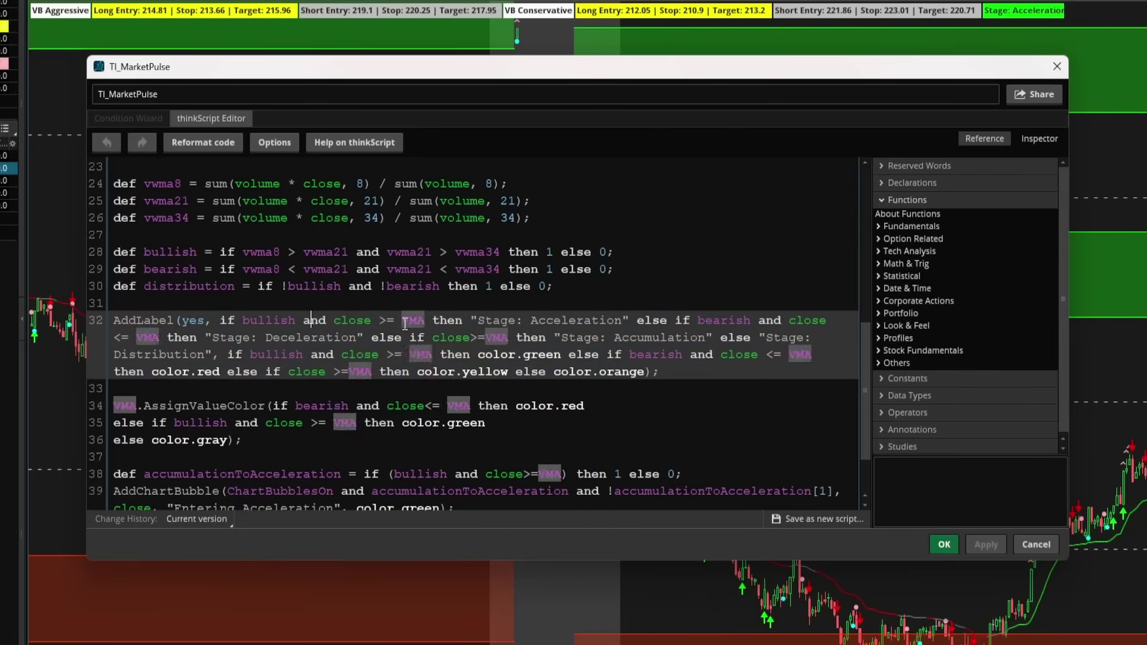
pyautogui.moveTo(236, 322); pyautogui.dragTo(427, 323)
pyautogui.moveTo(242, 322); pyautogui.dragTo(425, 321)
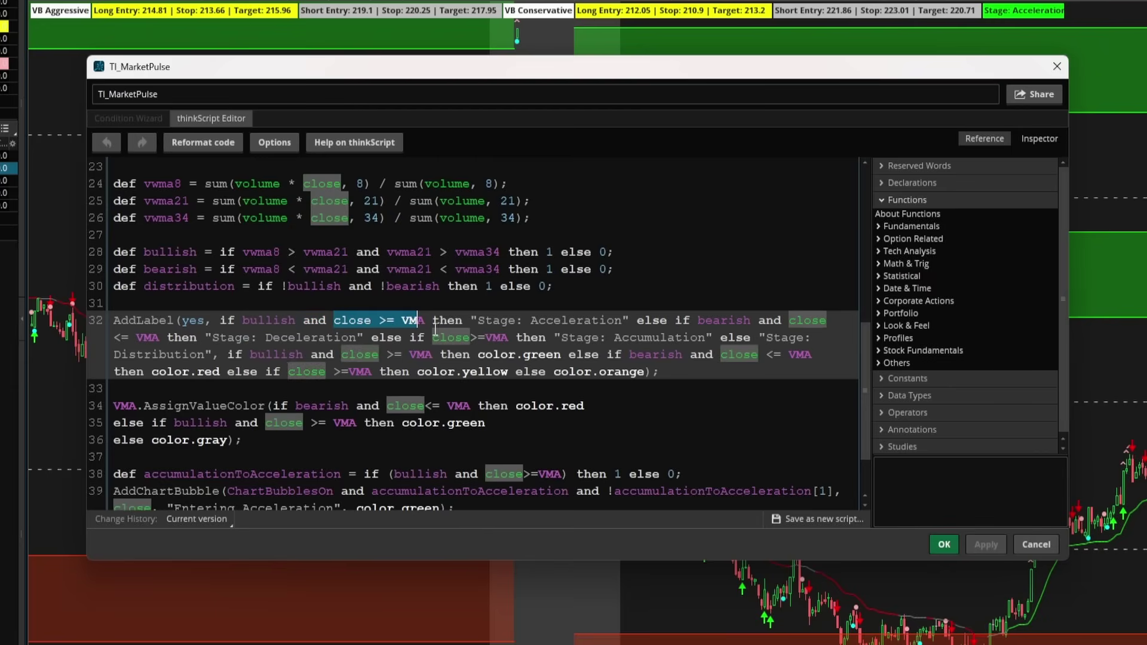
pyautogui.click(532, 321)
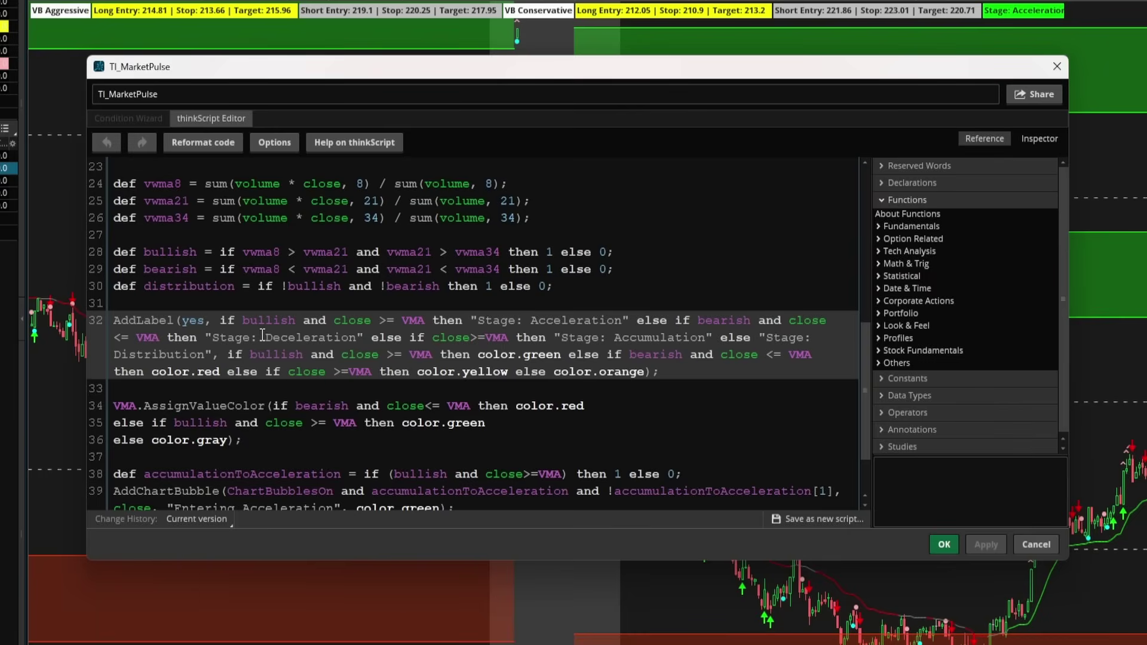
pyautogui.doubleClick(724, 321)
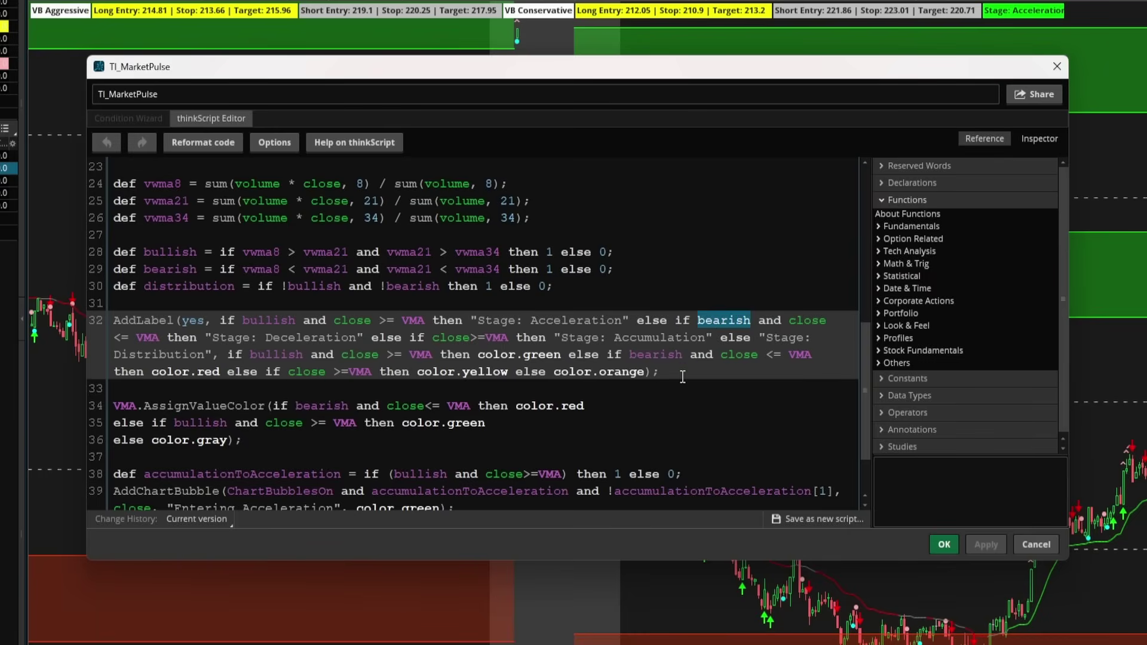
# Select the entire TI_MarketPulse script code and close the script editor.
pyautogui.moveTo(680, 374); pyautogui.dragTo(88, 81)
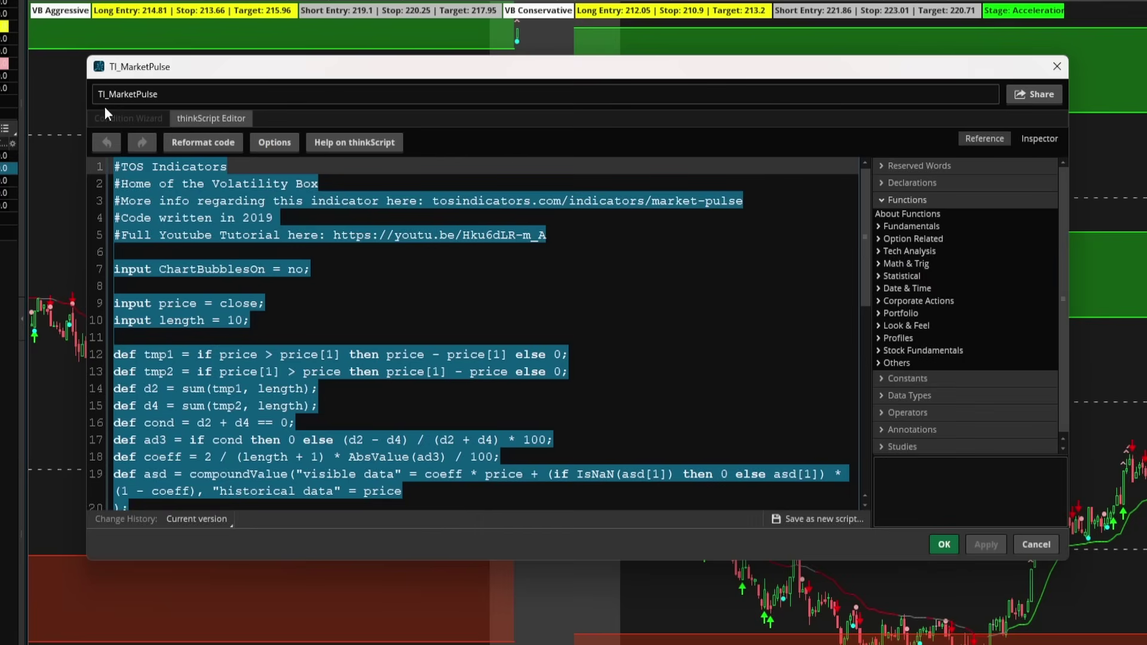
pyautogui.click(297, 287)
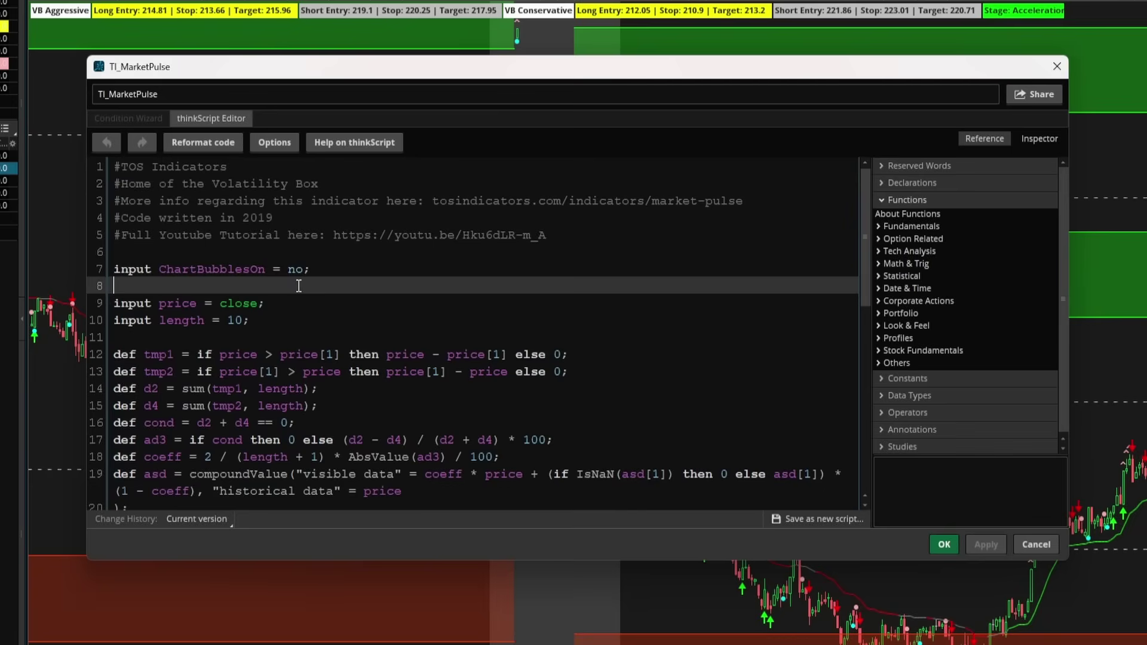
pyautogui.hotkey('ctrl', 'a')
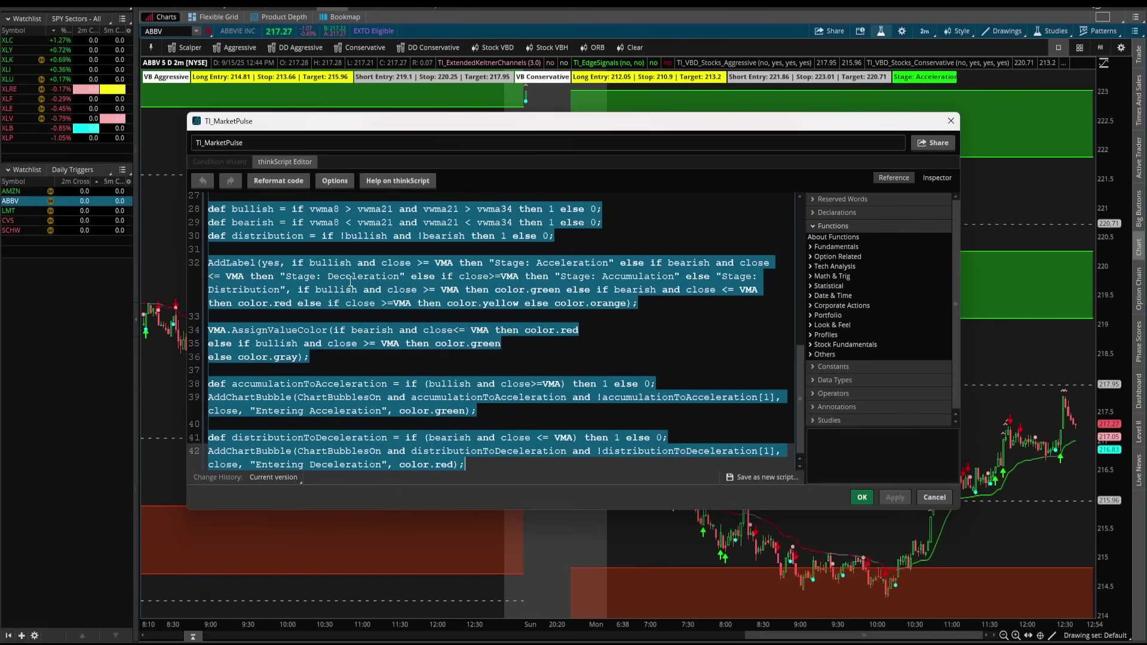
pyautogui.press('Escape')
pyautogui.press('Escape')
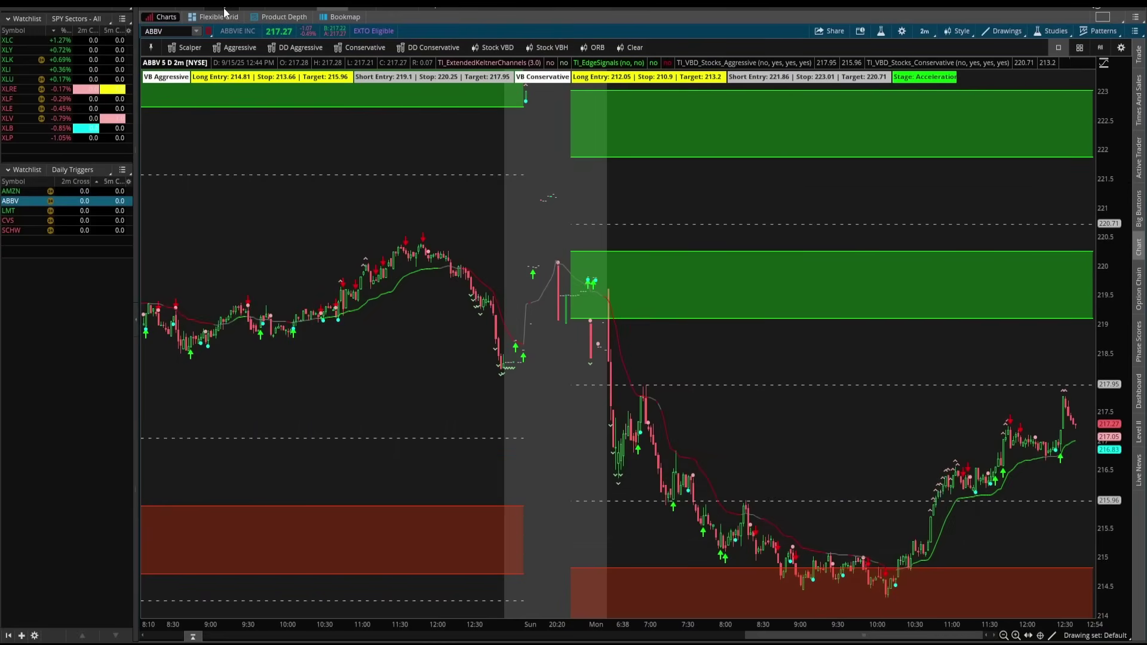
# Go to the Stock Hacker scan and remove its Average_Volume study filter.
pyautogui.click(257, 9)
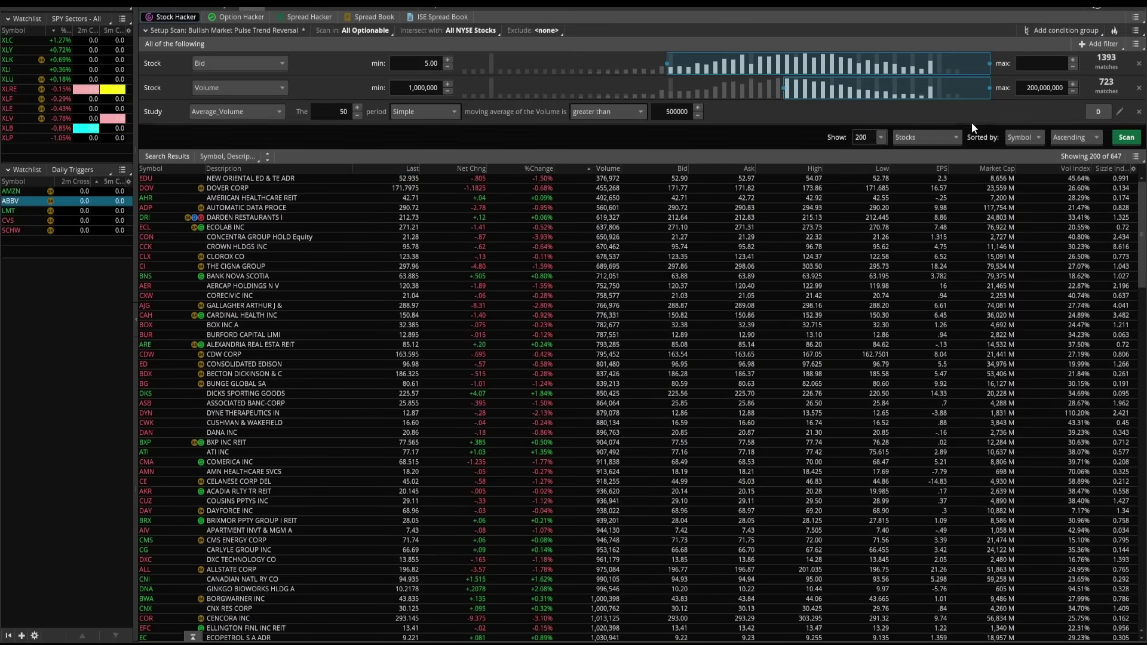
pyautogui.click(1138, 112)
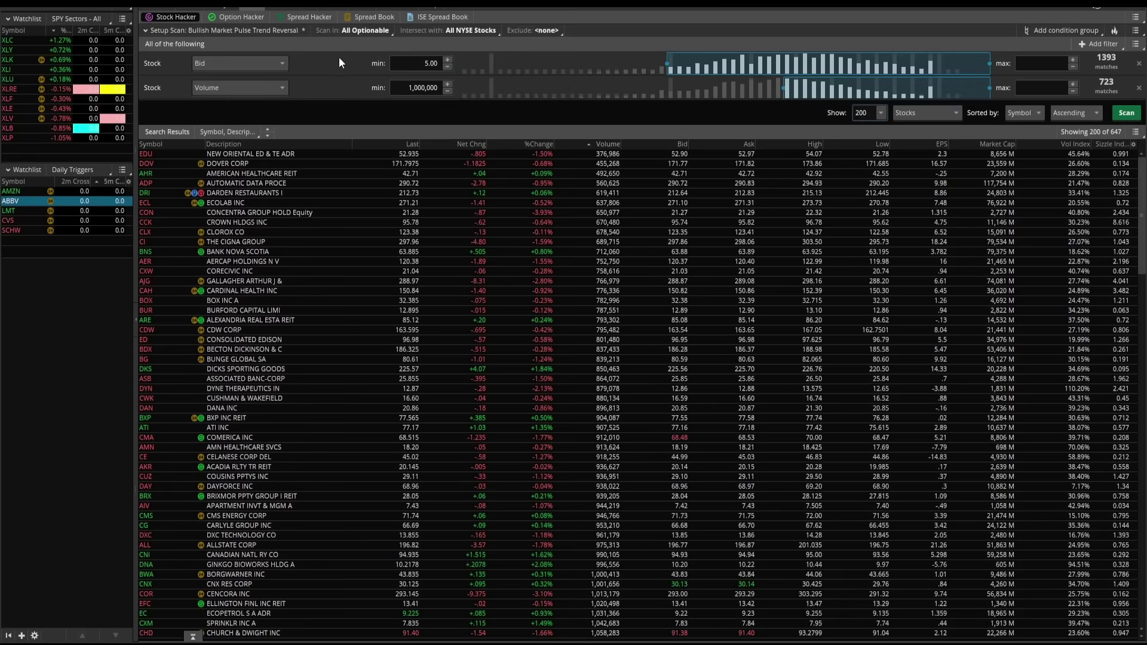
# Add a study filter to the scan and open its custom condition editor.
pyautogui.click(1098, 48)
pyautogui.click(1084, 107)
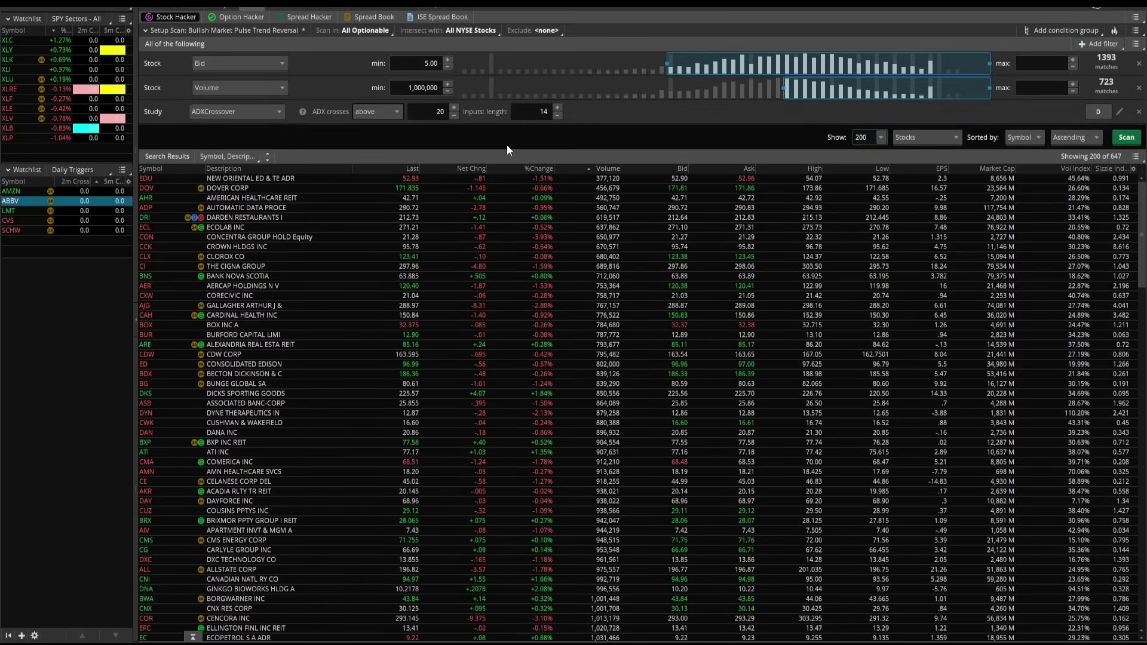
pyautogui.click(221, 111)
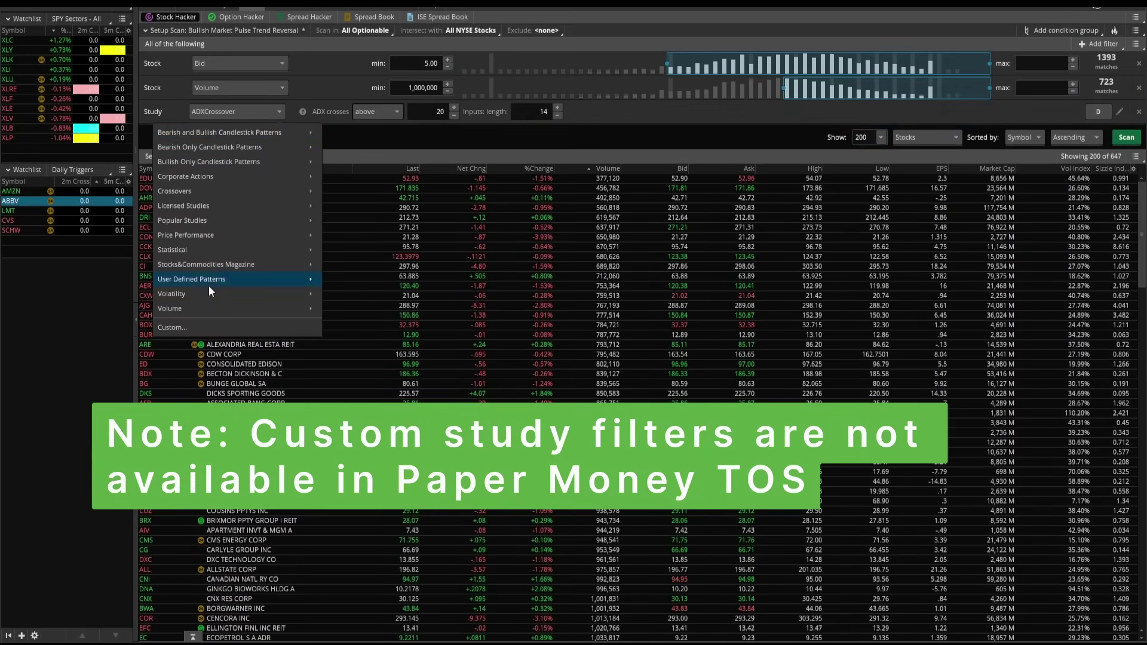
pyautogui.click(295, 326)
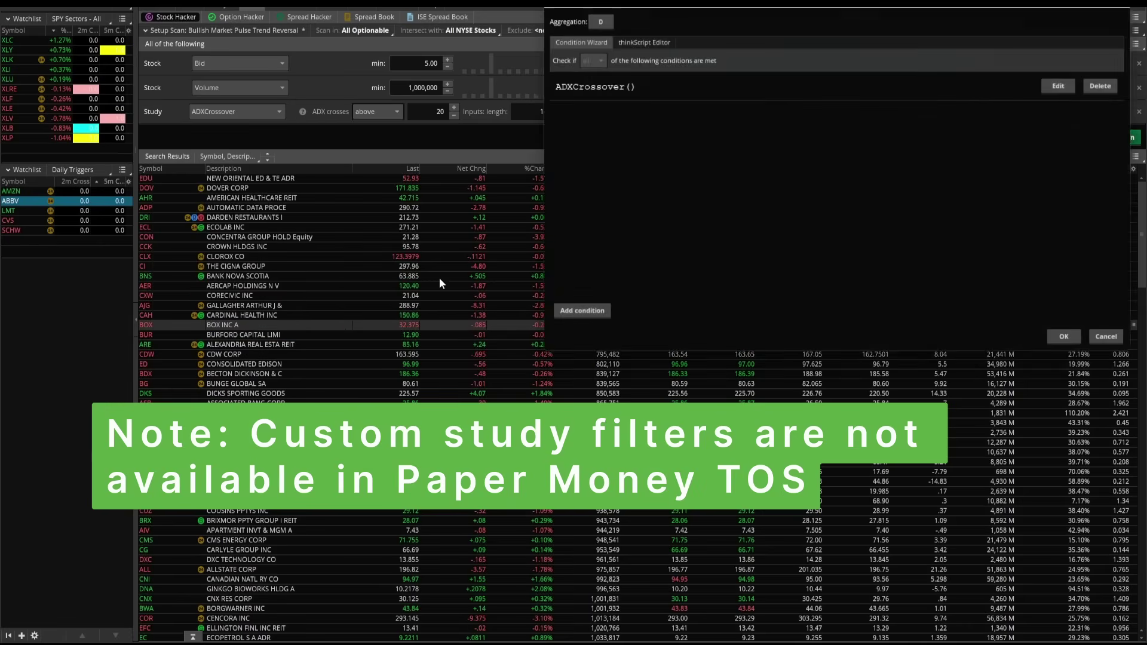
# Replace the ADXCrossover() code in the custom filter's thinkScript with the copied Market Pulse script.
pyautogui.moveTo(710, 10); pyautogui.dragTo(412, 158)
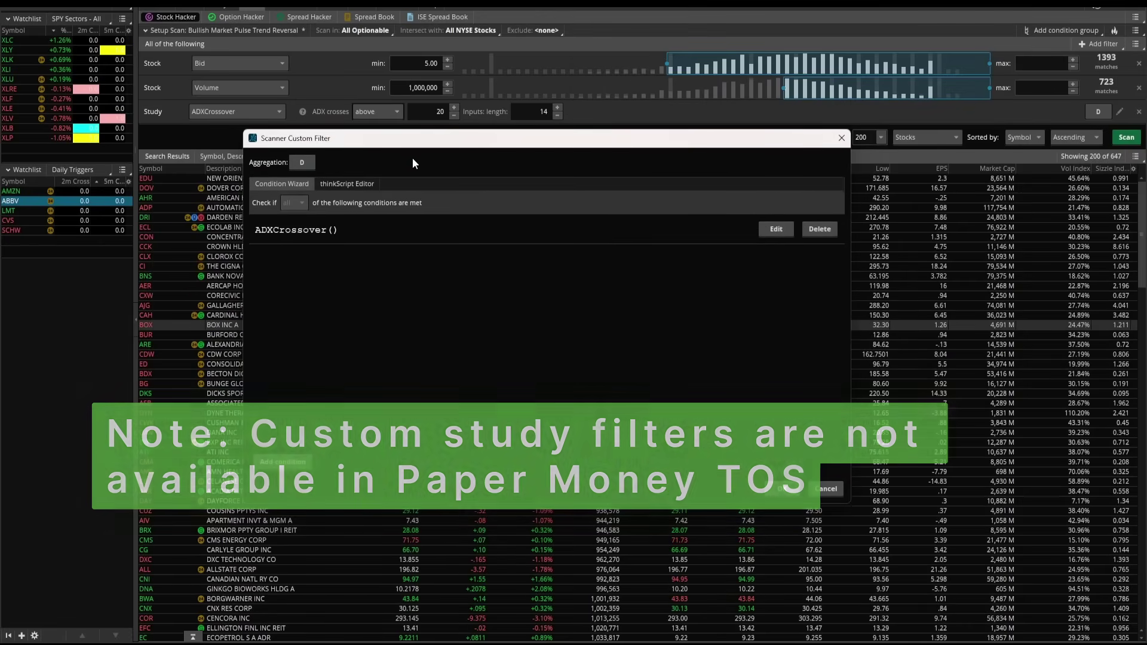
pyautogui.click(335, 184)
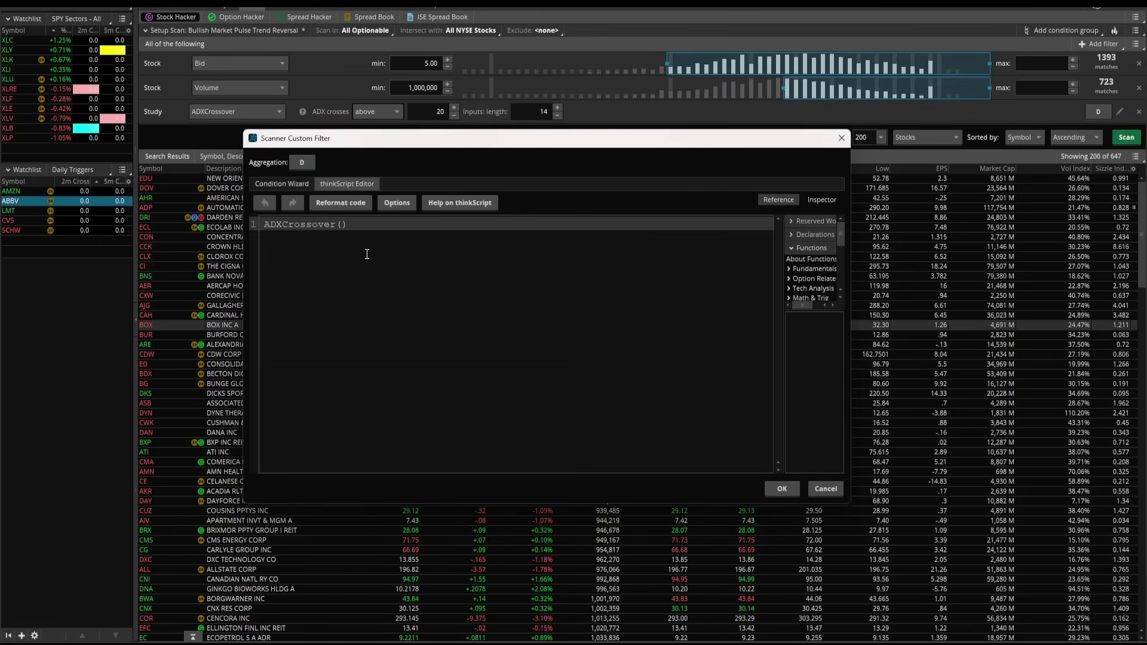
pyautogui.click(389, 281)
pyautogui.hotkey('ctrl', 'a')
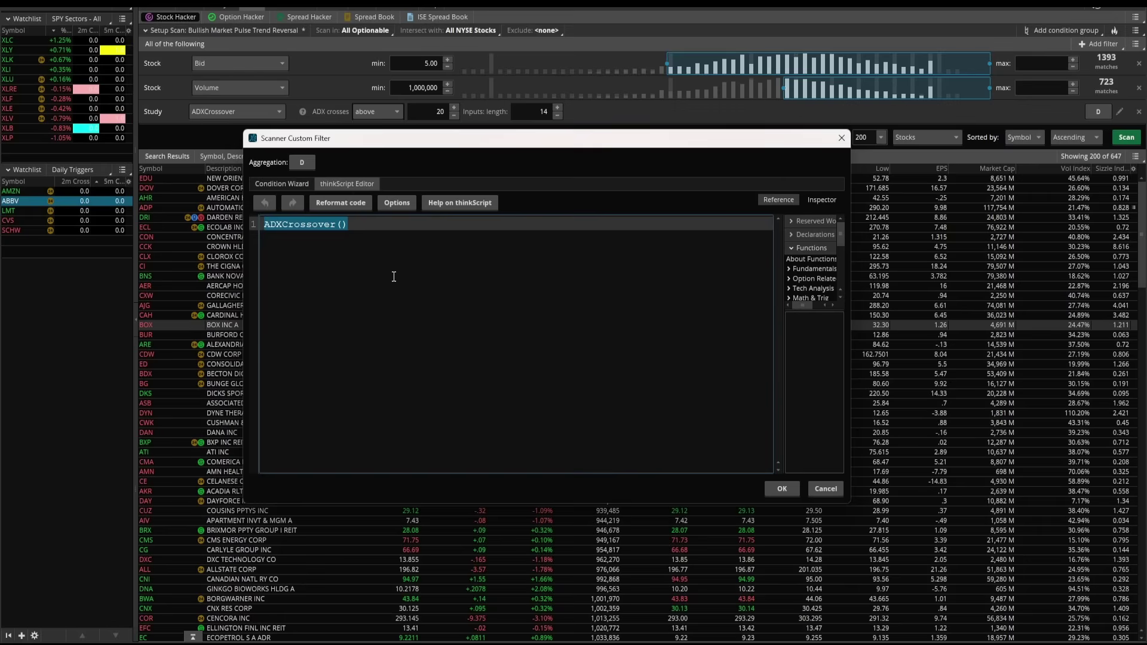
pyautogui.hotkey('ctrl', 'v')
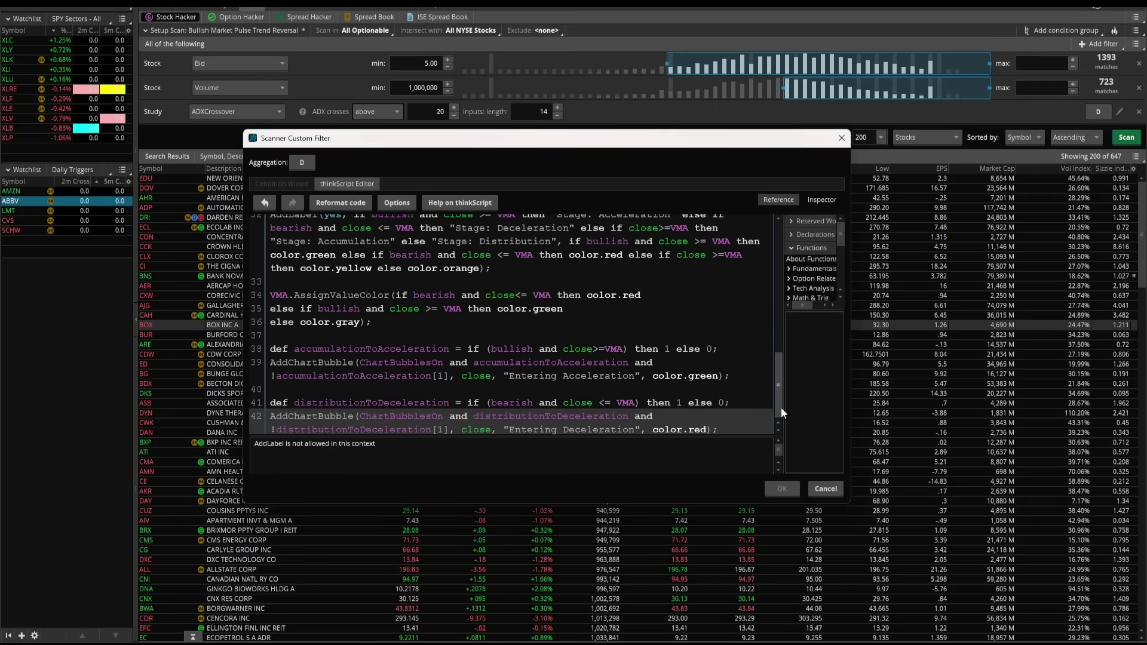
# Delete the accumulationToAcceleration and distributionToDeceleration definitions and their AddChartBubble statements from the end of the script.
pyautogui.scroll(-1, 781, 407)
pyautogui.doubleClick(320, 443)
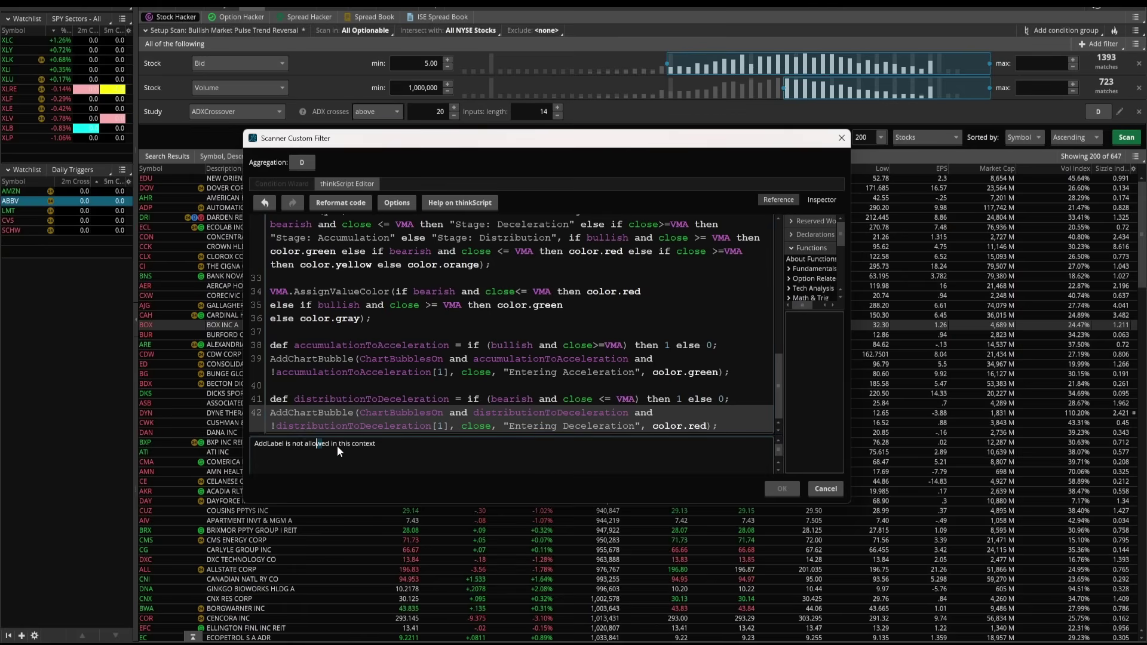
pyautogui.moveTo(718, 426); pyautogui.dragTo(260, 346)
pyautogui.press('BackSpace')
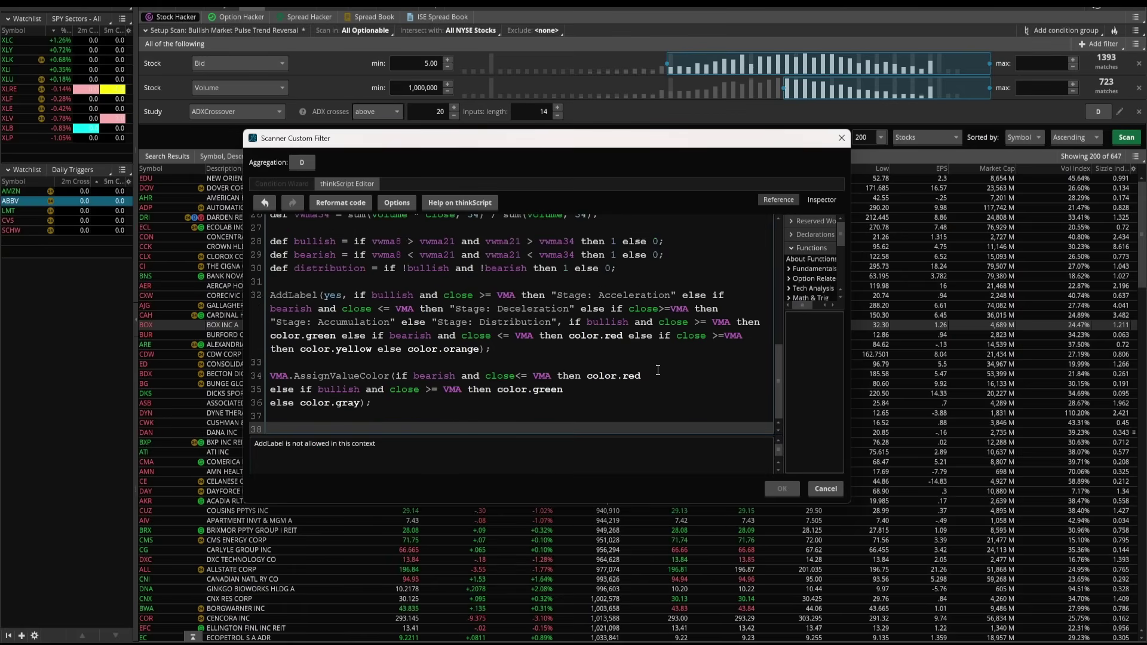
# Comment out the AddLabel statement with a leading #.
pyautogui.click(288, 294)
pyautogui.press('Home')
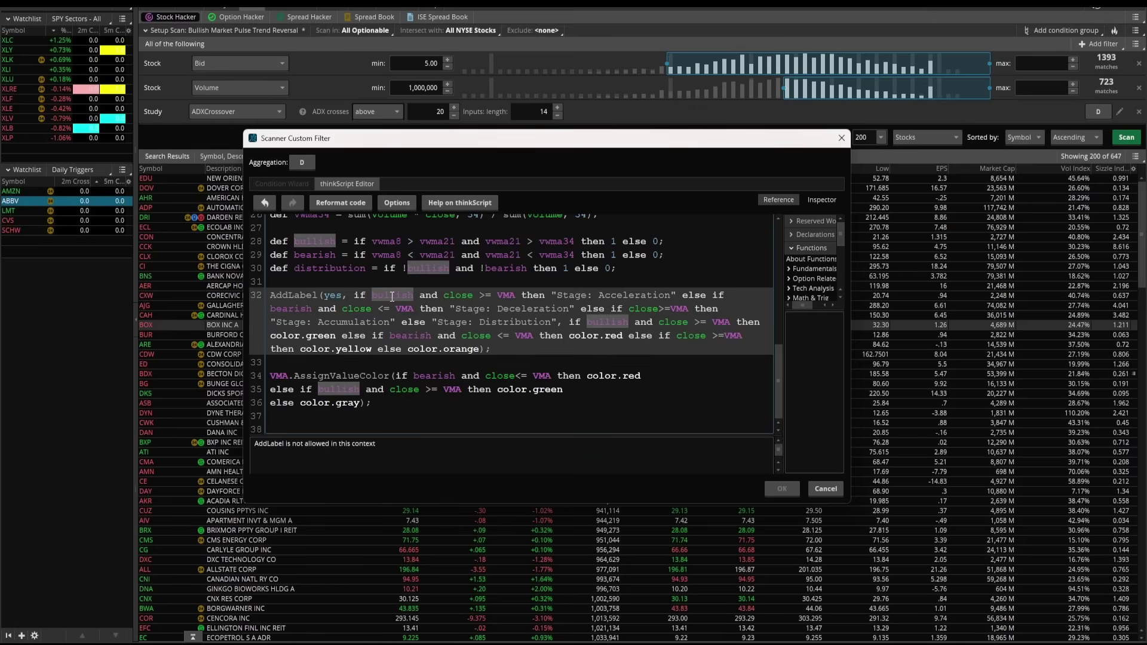
pyautogui.write('#')
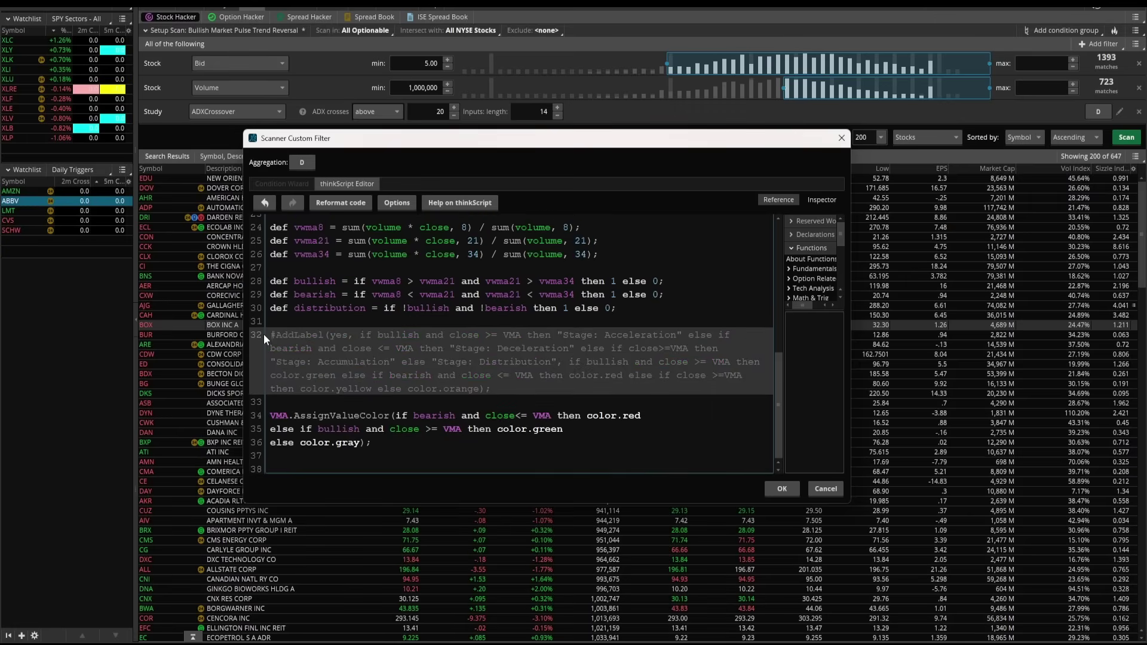
pyautogui.click(400, 446)
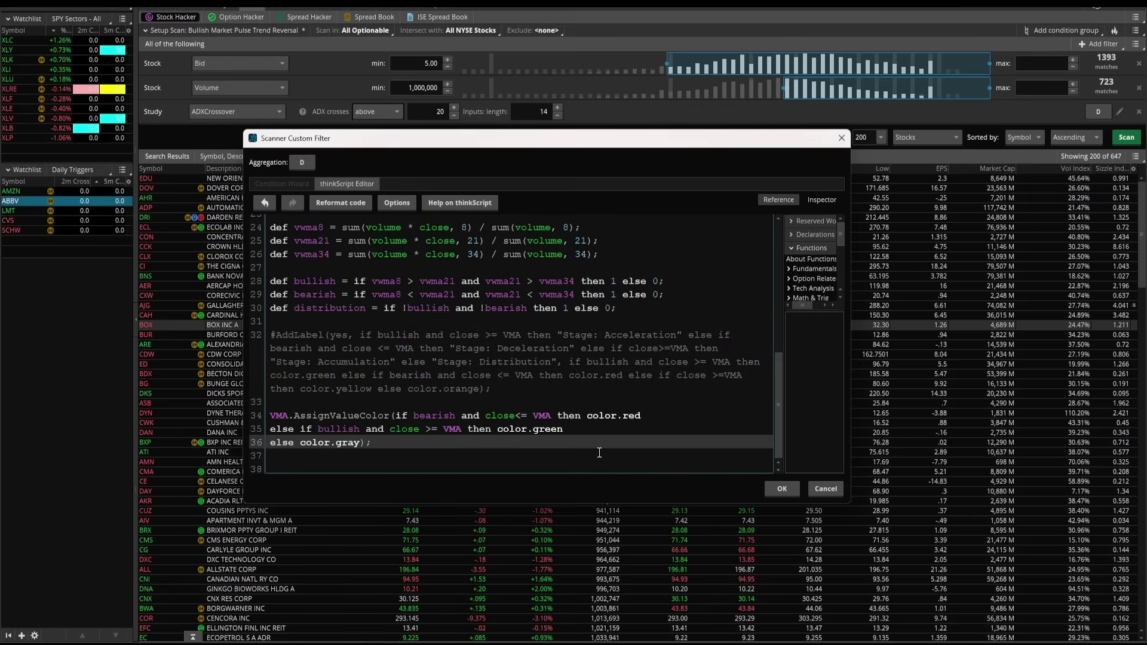
# Change the VMA declaration from plot to def and delete its setDefaultColor line.
pyautogui.moveTo(778, 408); pyautogui.dragTo(778, 371)
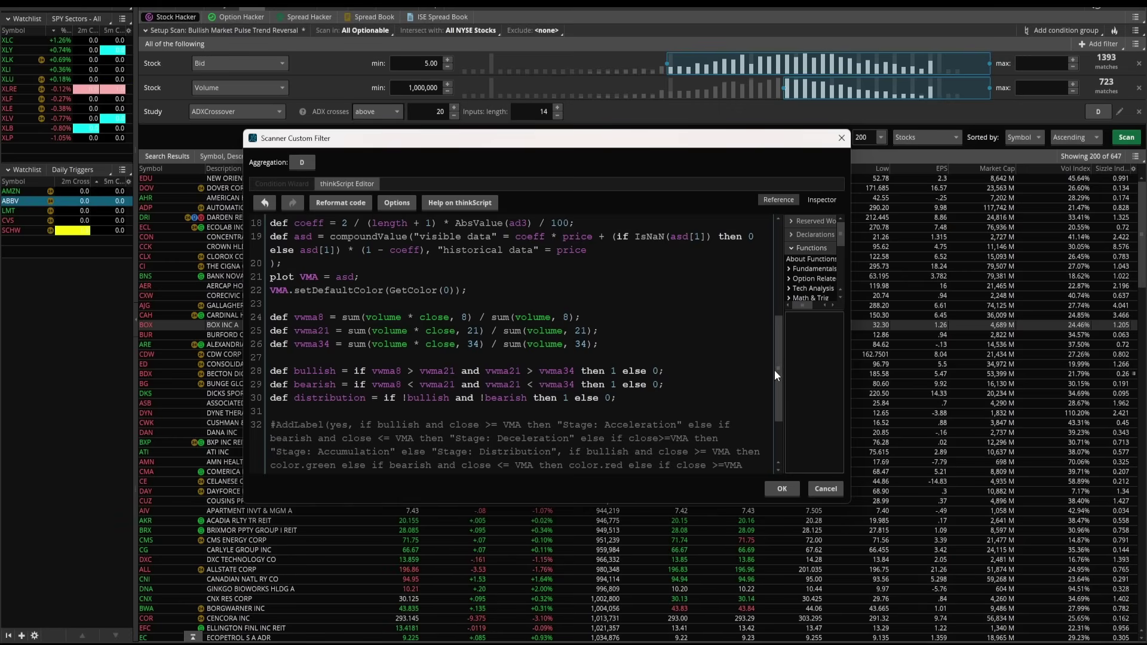
pyautogui.moveTo(271, 277); pyautogui.dragTo(294, 278)
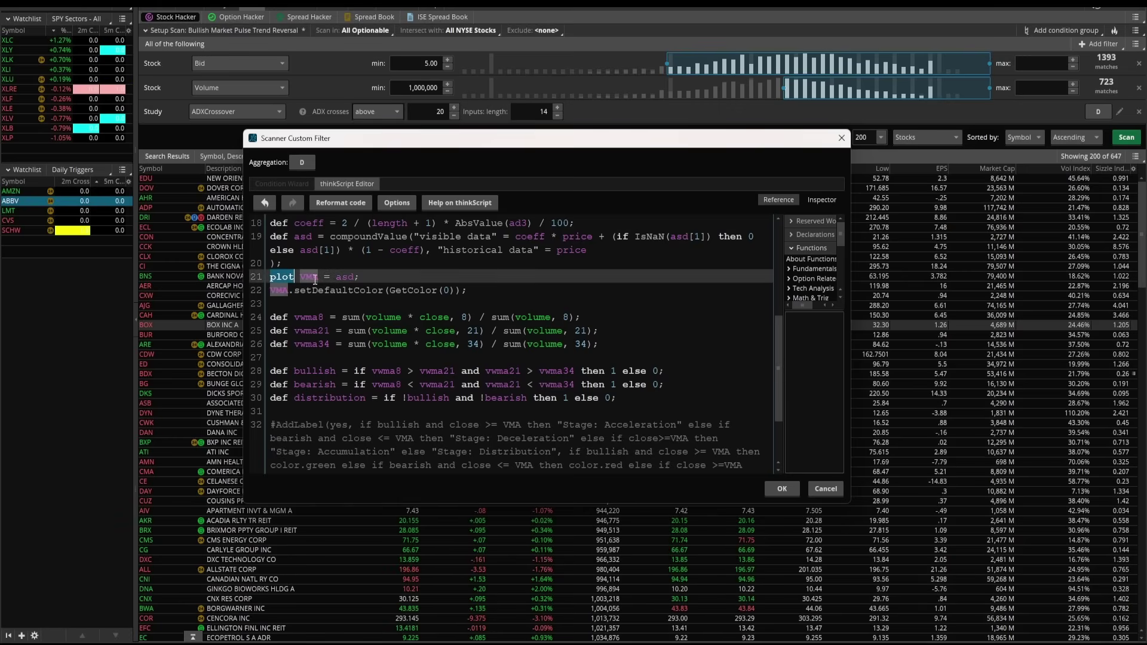
pyautogui.write('def')
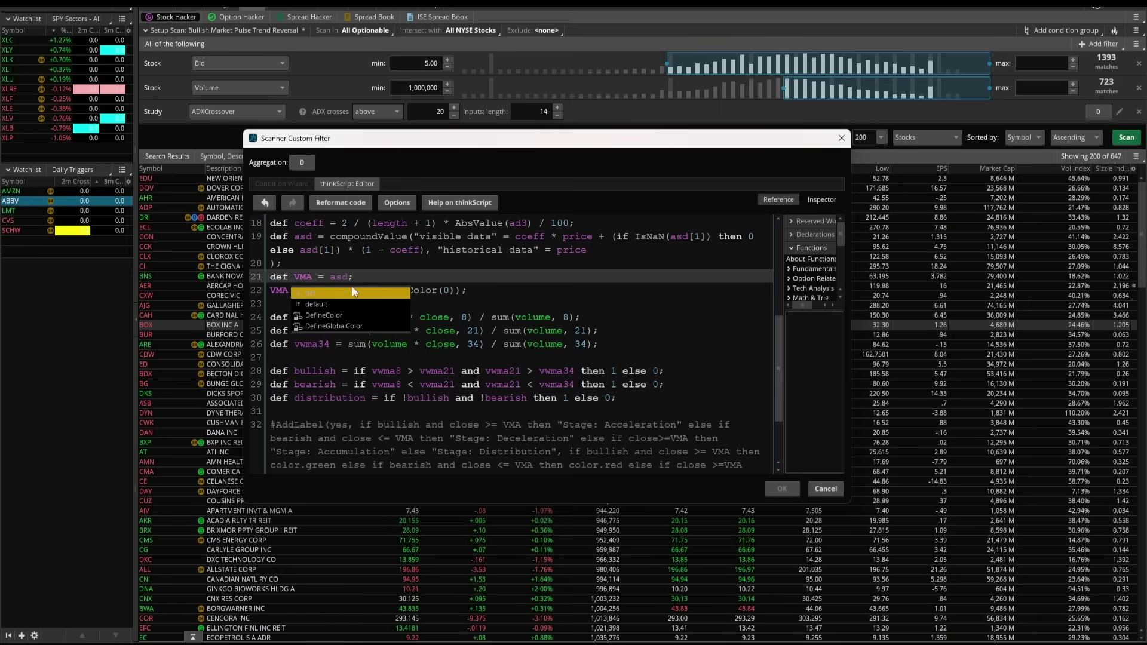
pyautogui.click(492, 290)
pyautogui.moveTo(491, 289); pyautogui.dragTo(393, 282)
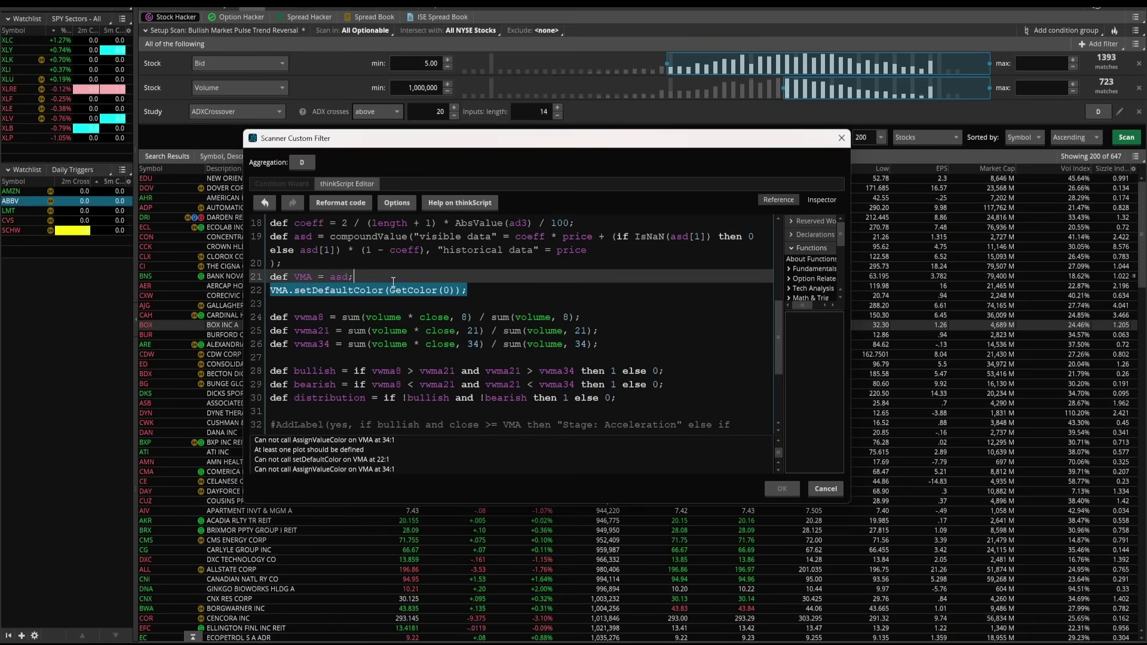
pyautogui.press('BackSpace')
pyautogui.click(349, 266)
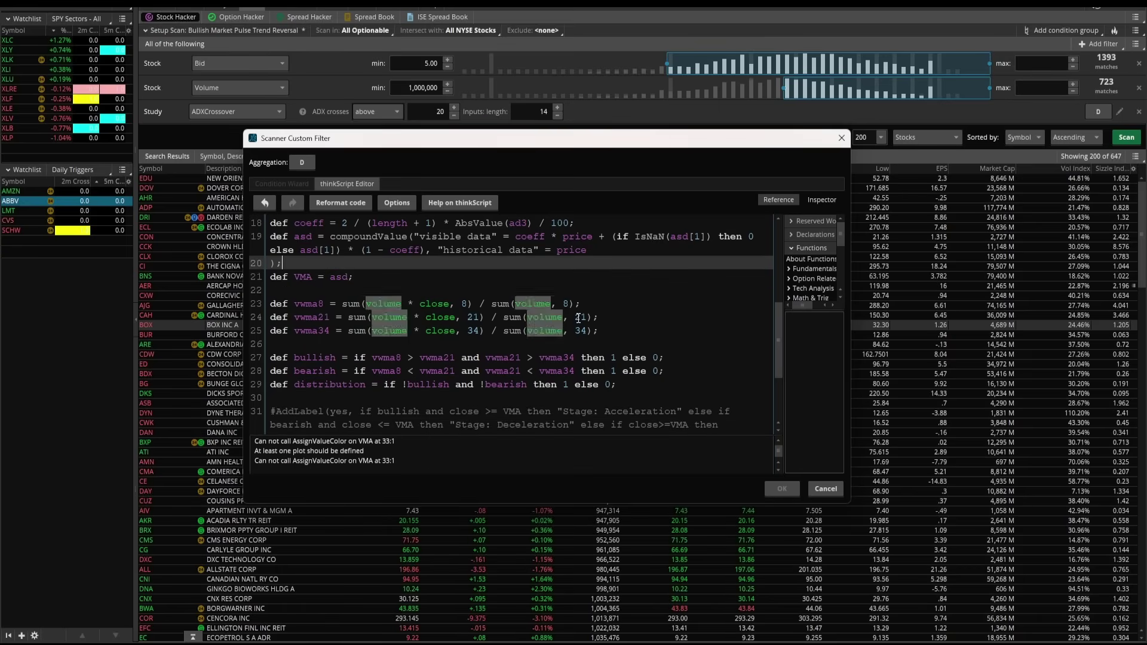
# Delete the VMA.AssignValueColor statement, leaving the cursor on an empty line below the commented AddLabel.
pyautogui.moveTo(778, 319); pyautogui.dragTo(777, 373)
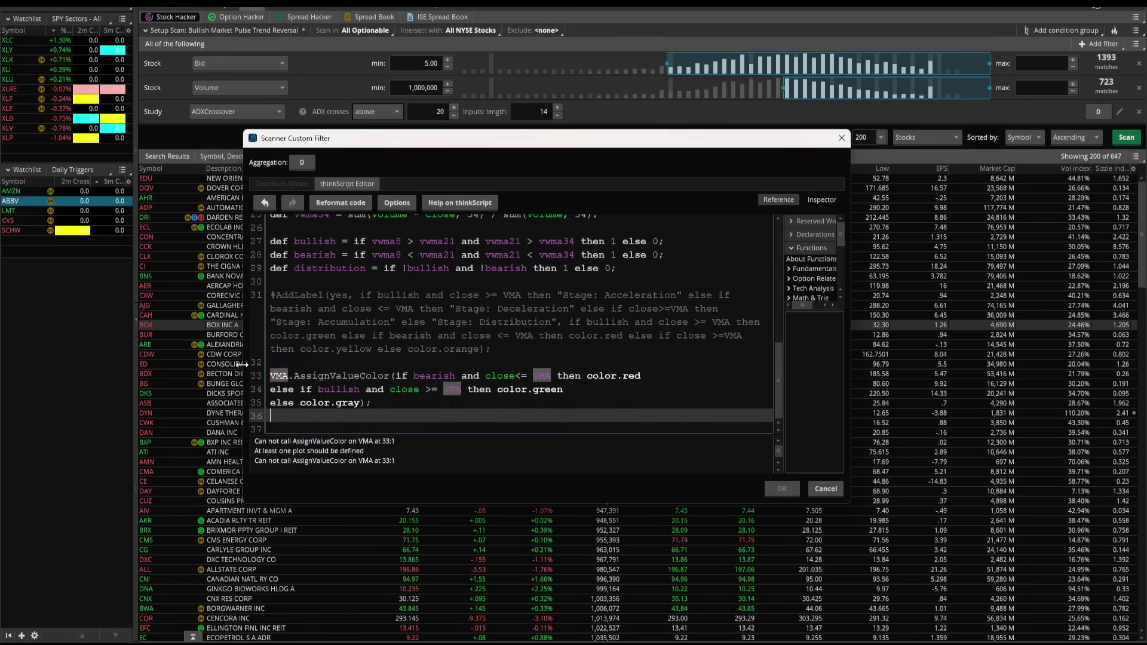
pyautogui.moveTo(531, 415); pyautogui.dragTo(272, 362)
pyautogui.press('BackSpace')
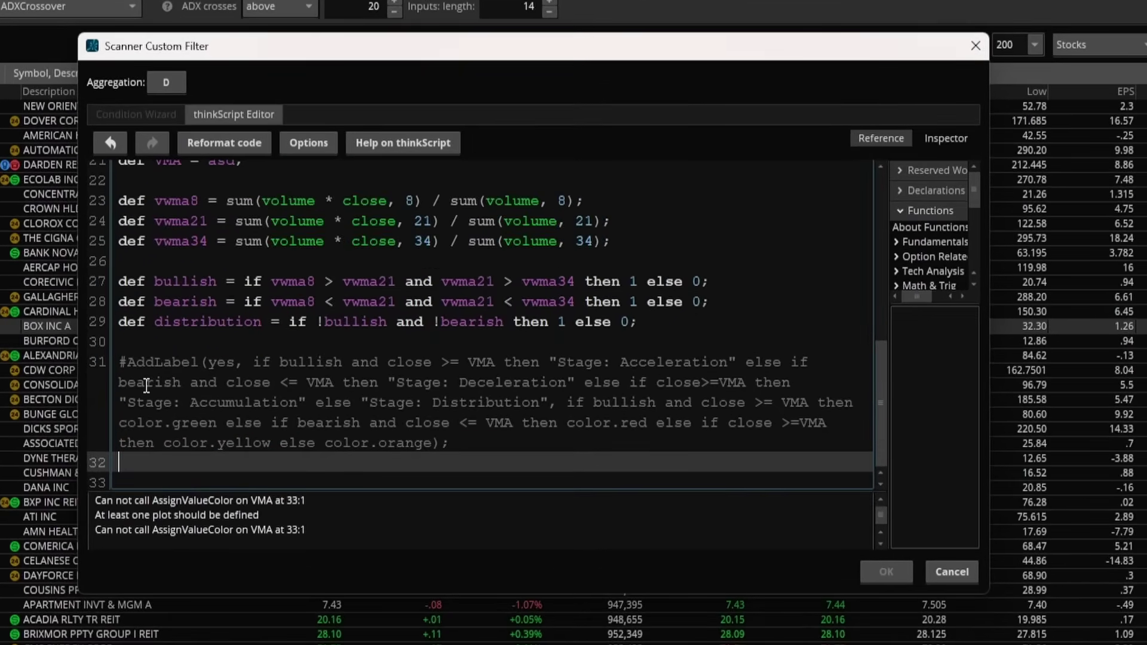
pyautogui.press('Down')
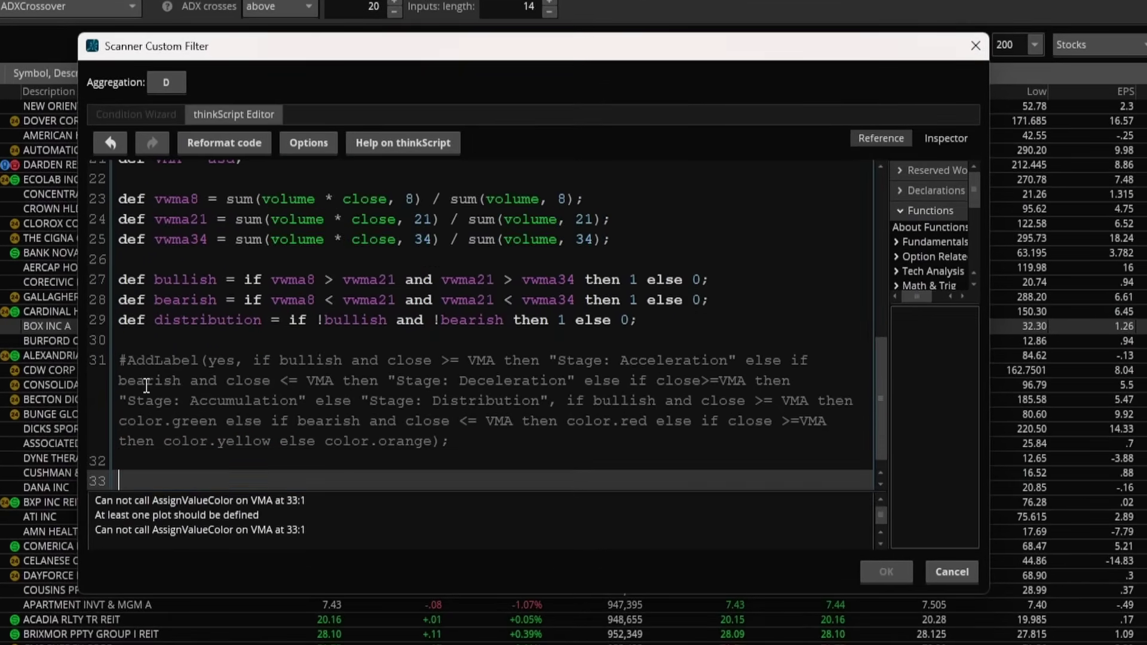
# Add the line "plot signal = (bullish and close >= VMA)", copying the condition from the commented Acceleration label.
pyautogui.write('plot ')
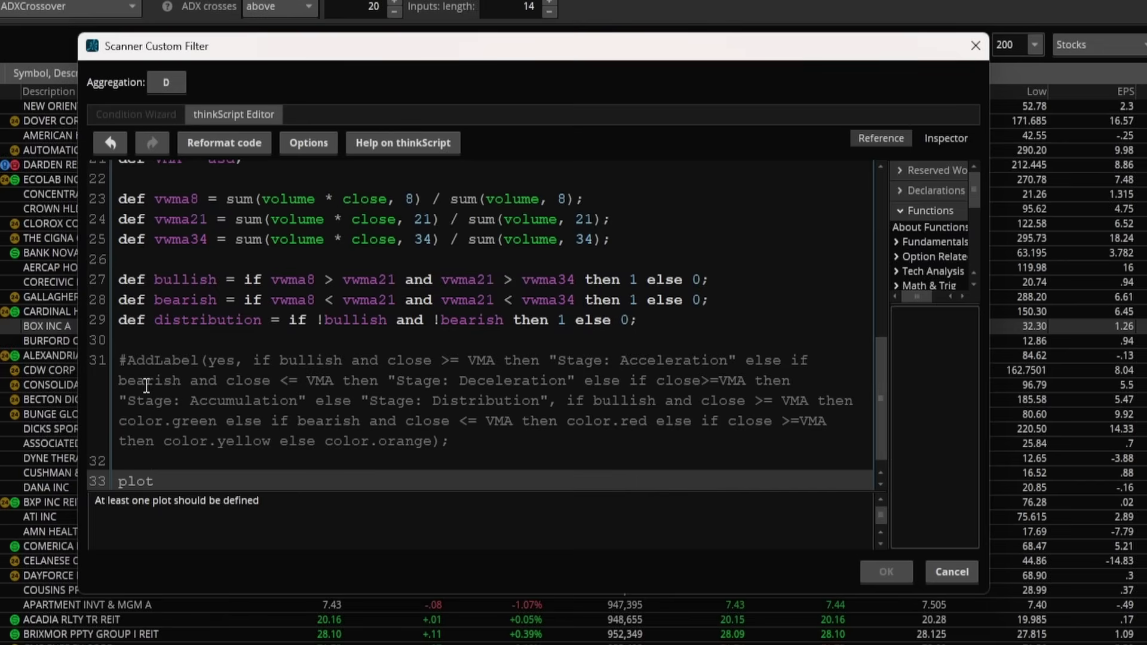
pyautogui.write('signal =')
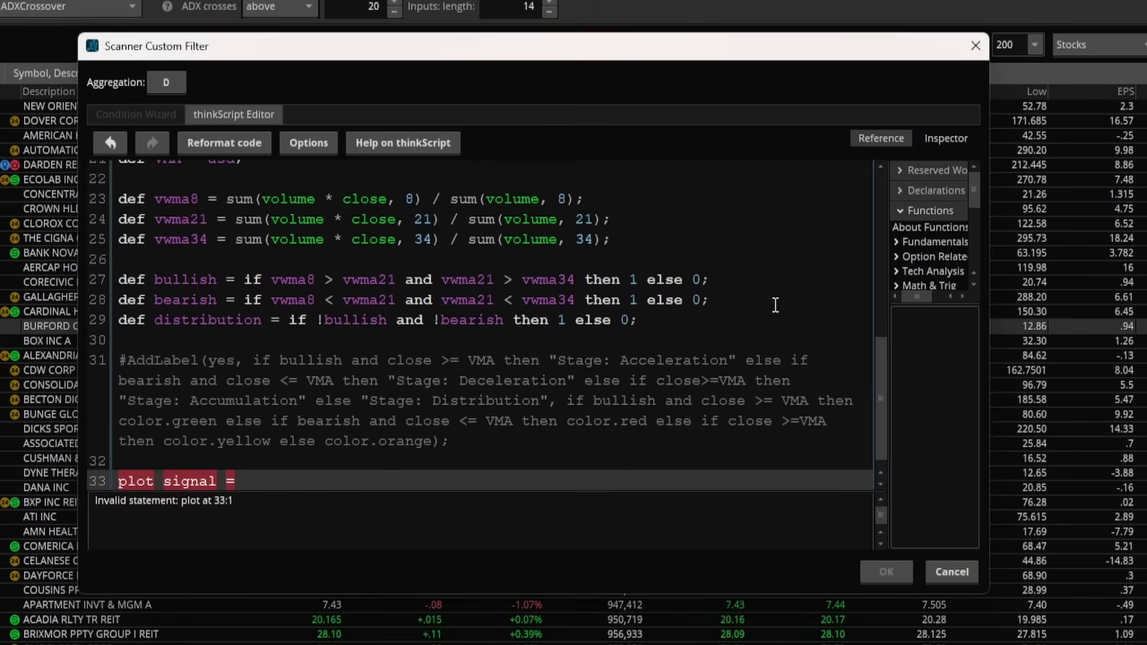
pyautogui.moveTo(737, 360); pyautogui.dragTo(488, 363)
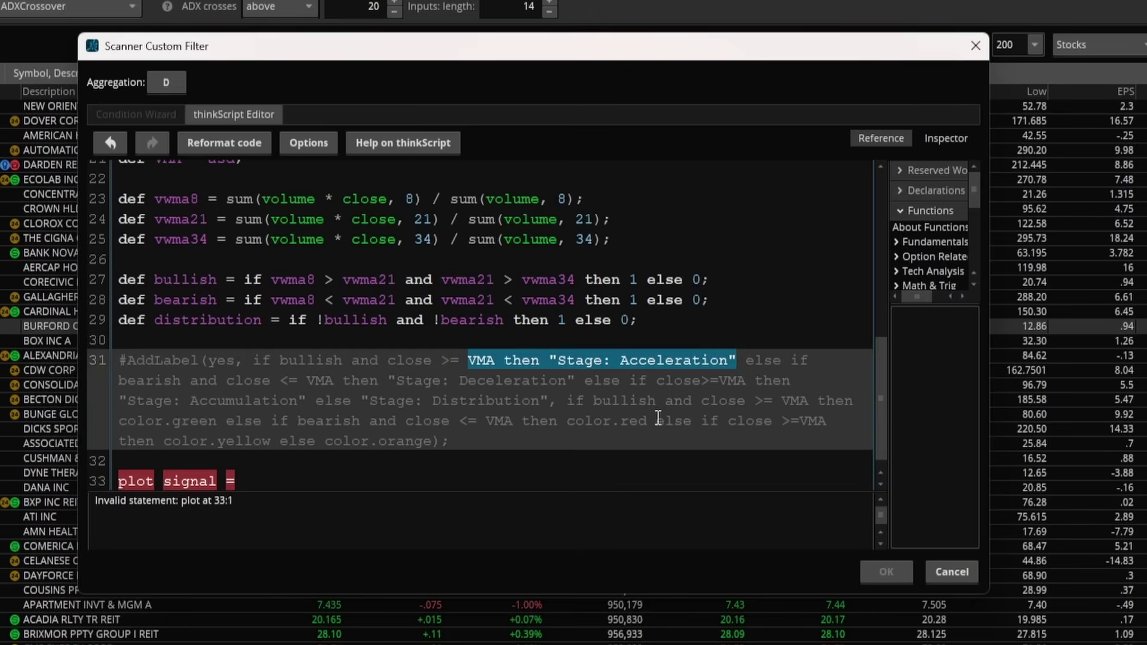
pyautogui.click(275, 340)
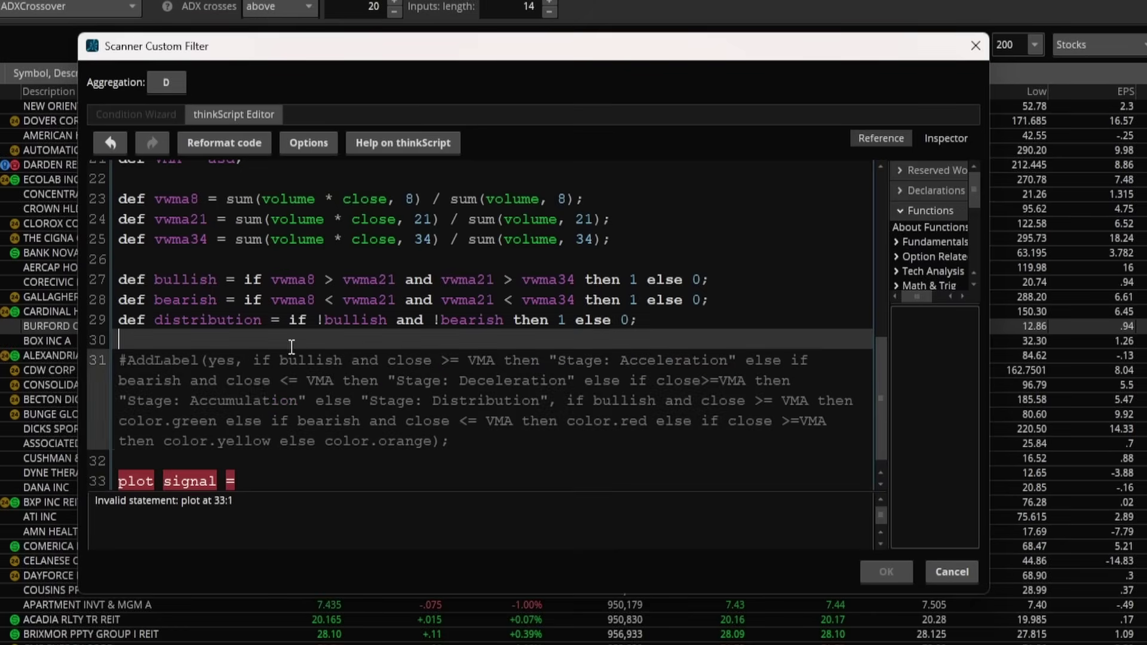
pyautogui.click(246, 475)
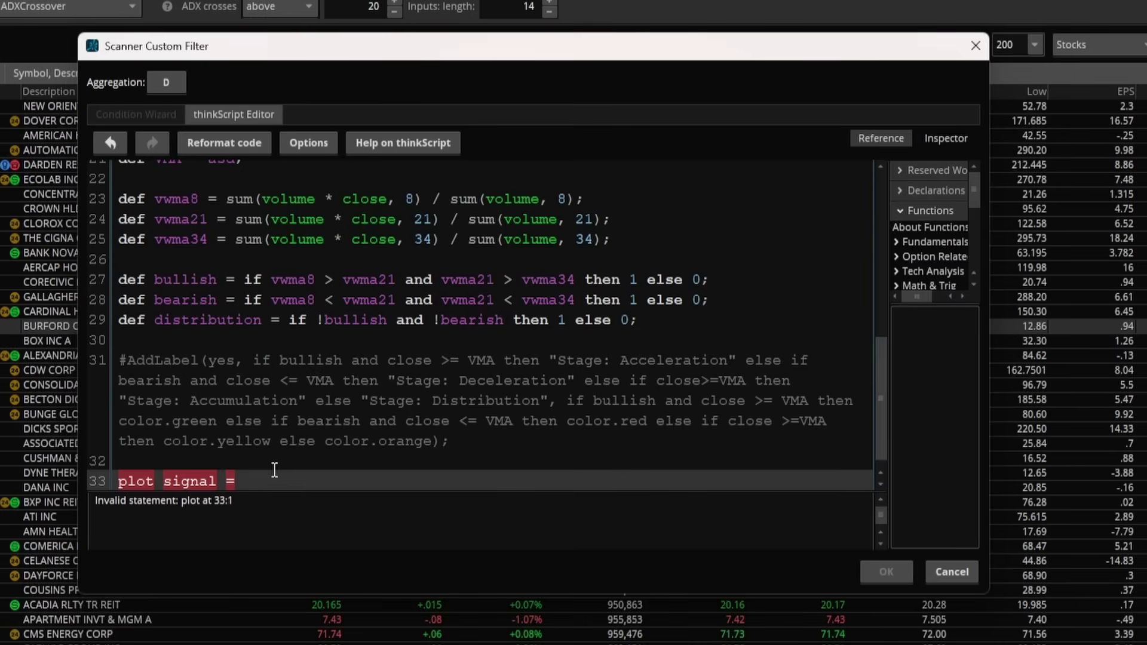
pyautogui.moveTo(279, 360); pyautogui.dragTo(497, 361)
pyautogui.hotkey('ctrl', 'c')
pyautogui.click(315, 464)
pyautogui.write('*(')
pyautogui.hotkey('ctrl', 'v')
pyautogui.write('A)')
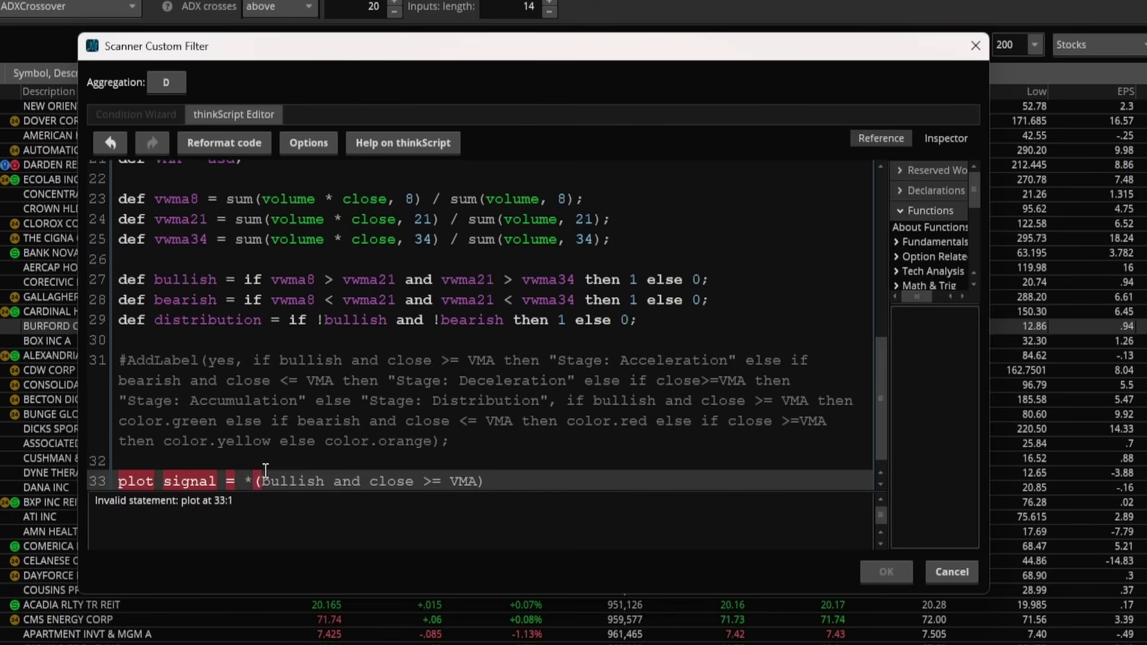
pyautogui.press('BackSpace')
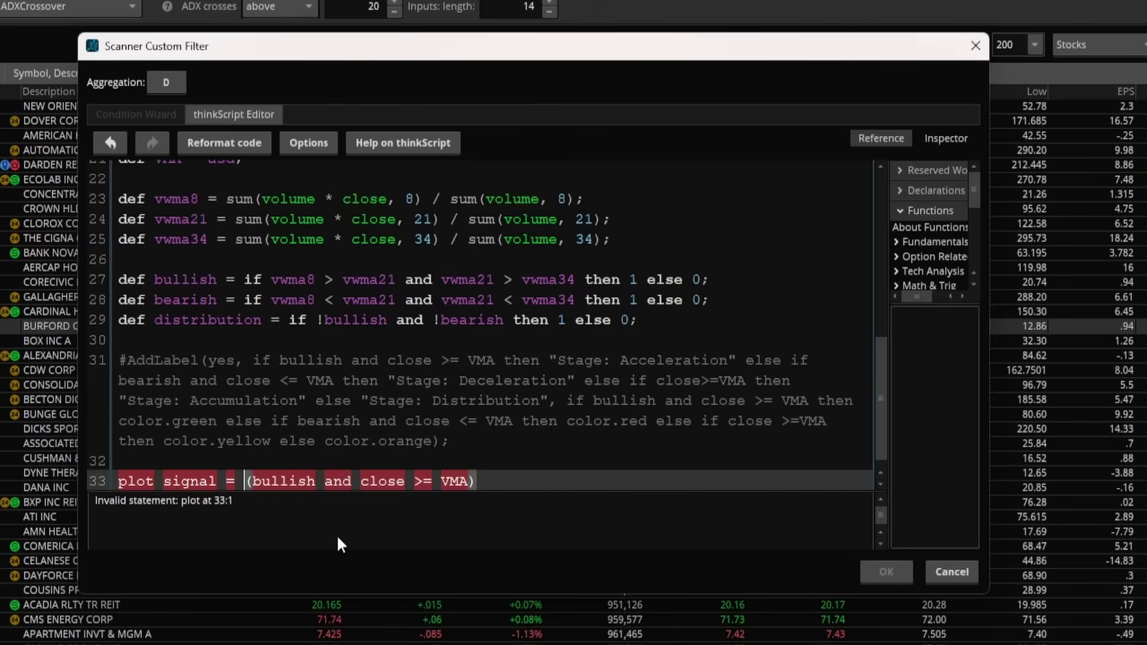
# Extend the signal plot with the negated condition "and !(bullish and close >= VMA)".
pyautogui.click(519, 485)
pyautogui.write('and')
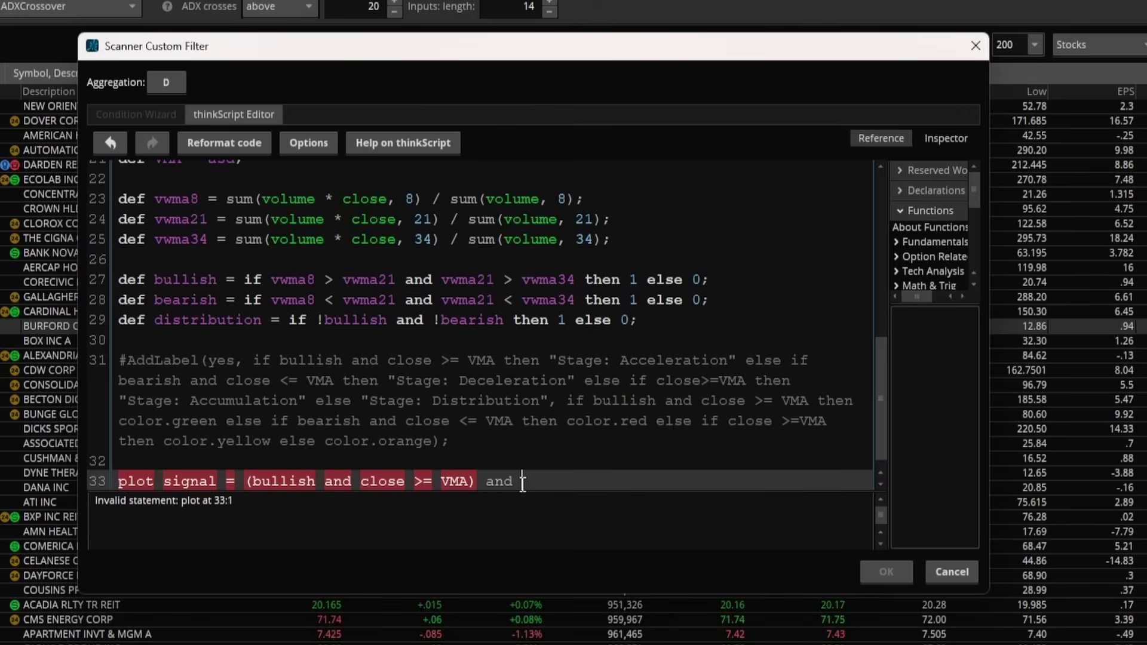
pyautogui.write(' (')
pyautogui.write('bullish and close >= VMA')
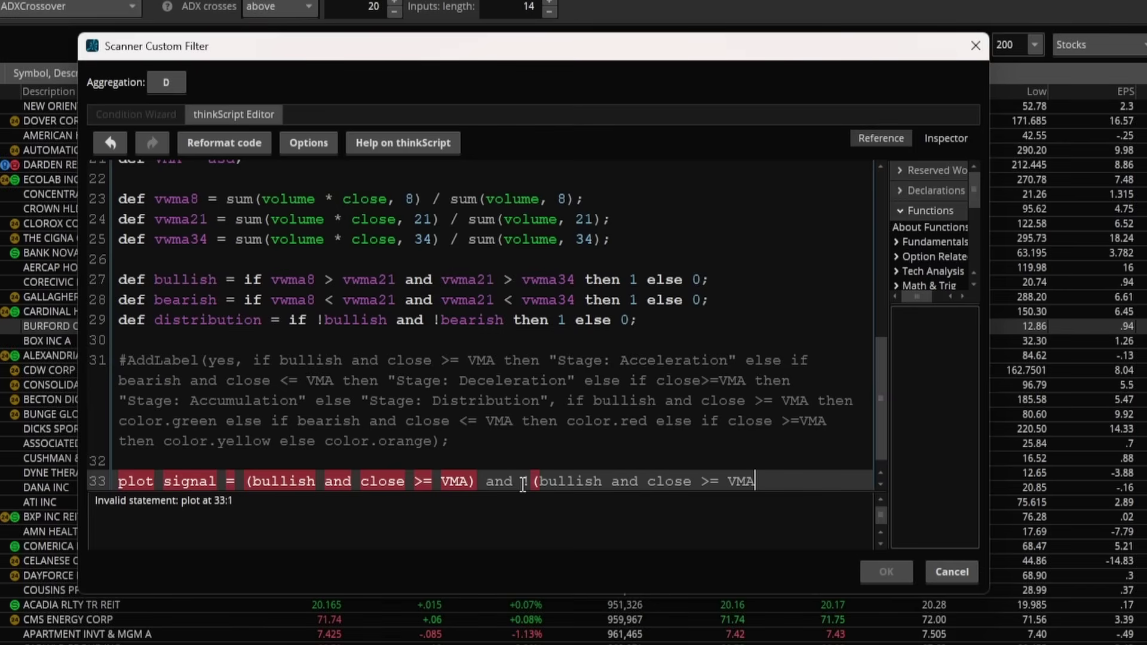
pyautogui.write(')')
pyautogui.click(526, 481)
pyautogui.write('!')
# Add the previous-bar offset [1] to bullish, close and VMA in the negated condition and end the statement with a semicolon.
pyautogui.click(594, 482)
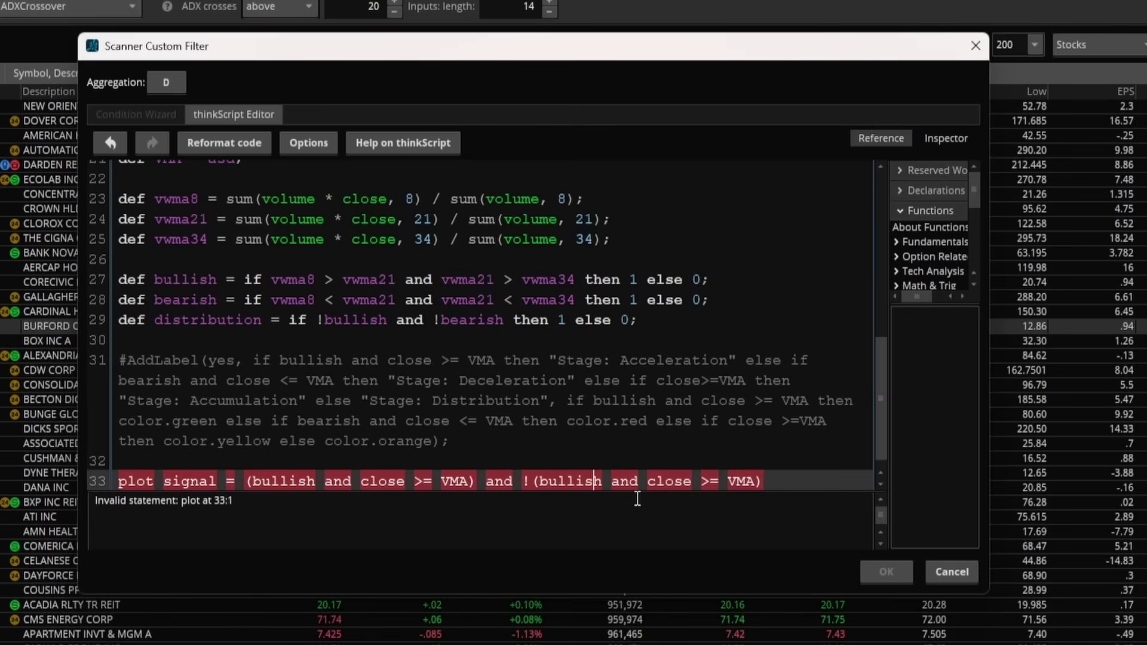
pyautogui.write('[1]')
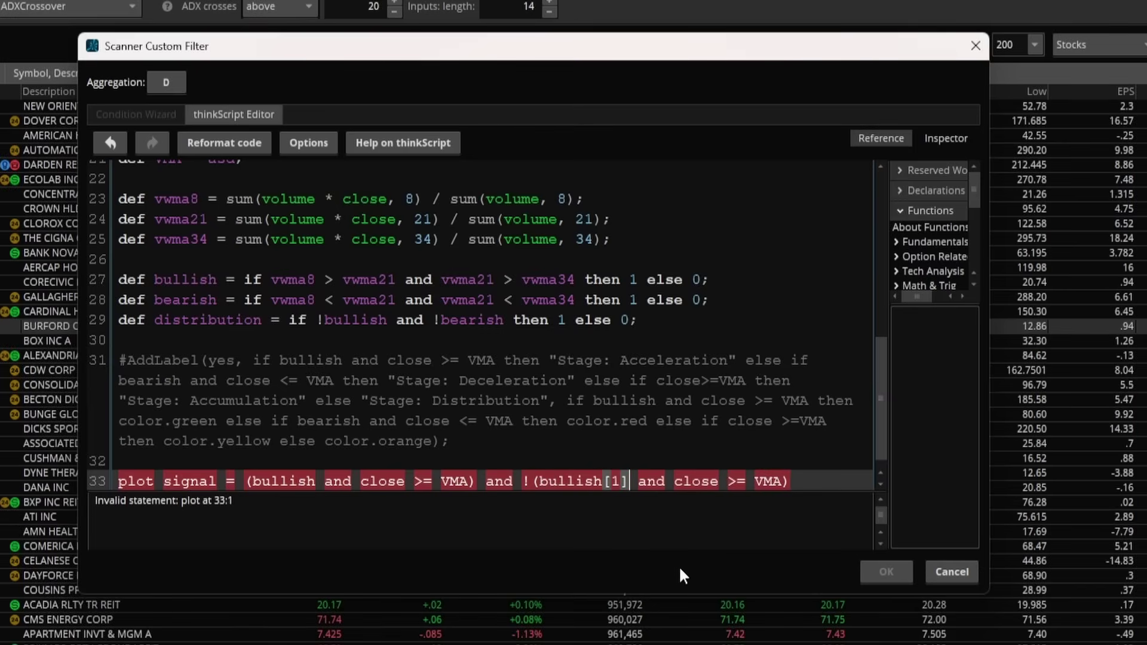
pyautogui.press('Right')
pyautogui.press('Right')
pyautogui.press('Right')
pyautogui.press('Right')
pyautogui.press('Right')
pyautogui.press('Right')
pyautogui.press('Right')
pyautogui.press('Right')
pyautogui.press('Right')
pyautogui.press('Right')
pyautogui.write('[1')
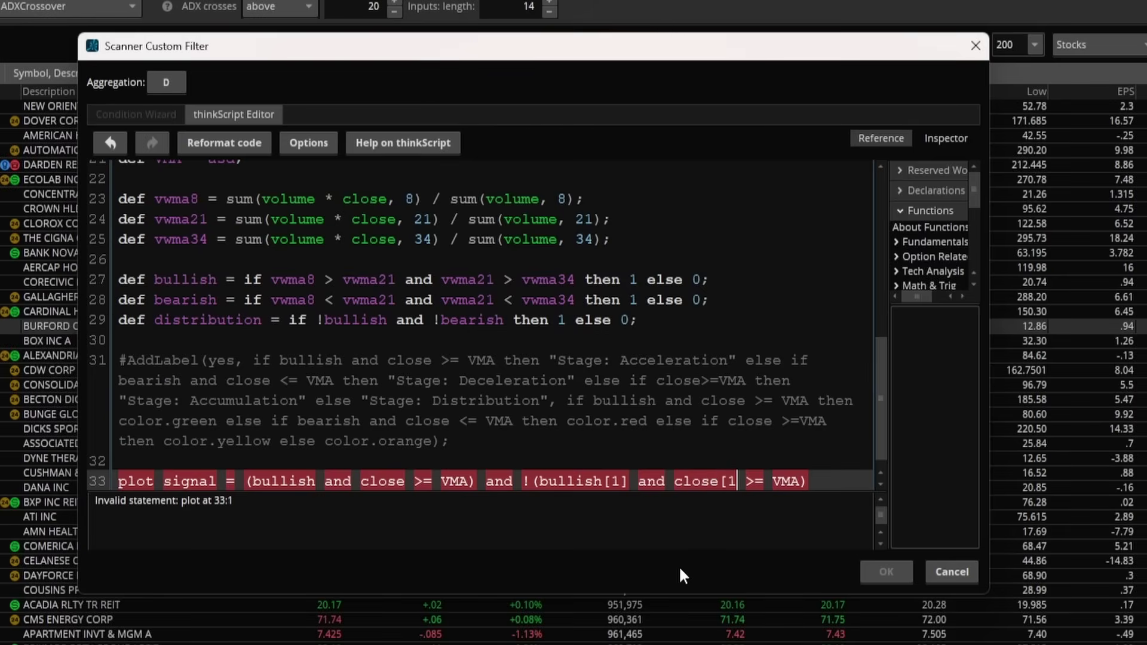
pyautogui.write(']')
pyautogui.press('Right')
pyautogui.press('Right')
pyautogui.press('Right')
pyautogui.press('Right')
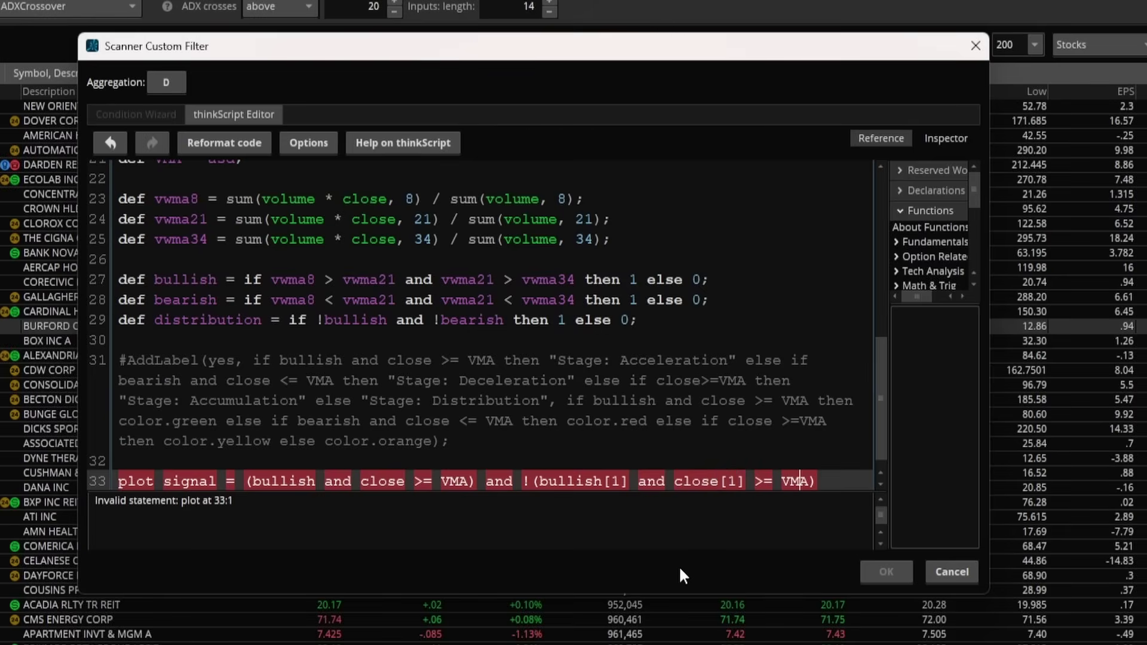
pyautogui.write('[1]')
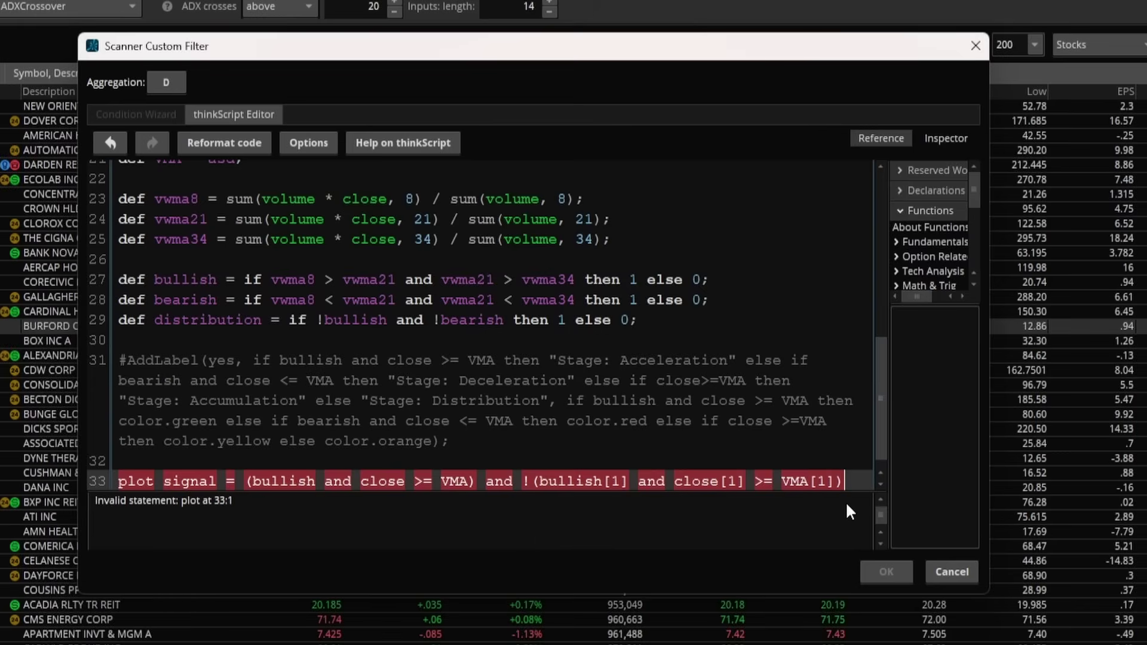
pyautogui.write(';')
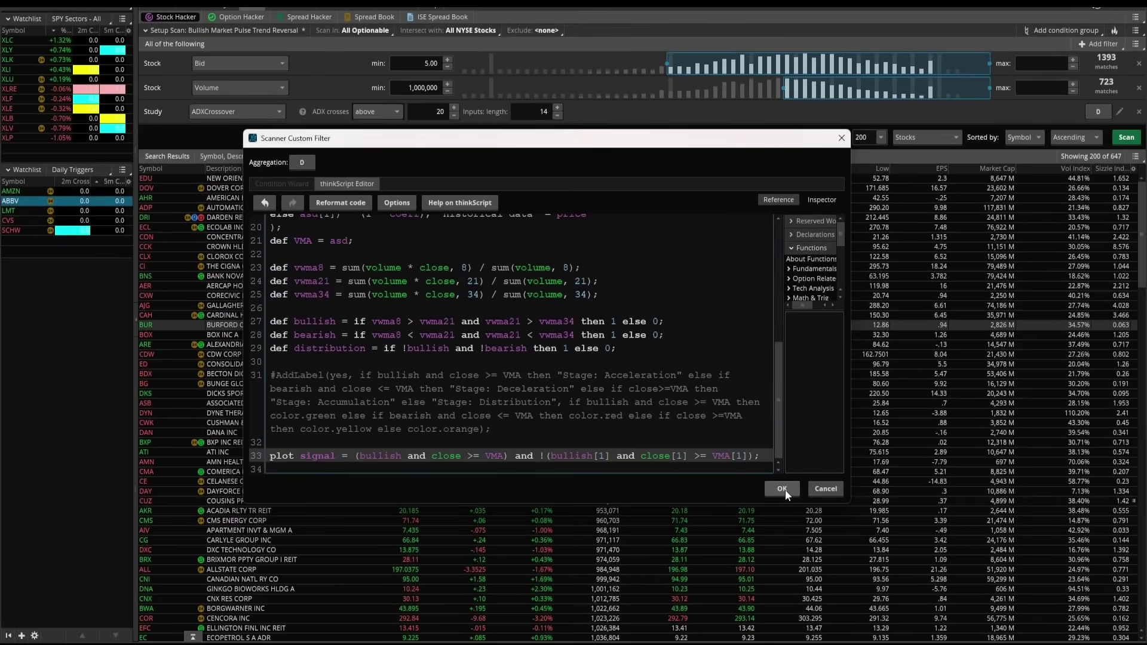
# Apply the custom study filter and run the stock scan.
pyautogui.click(783, 490)
pyautogui.click(1135, 138)
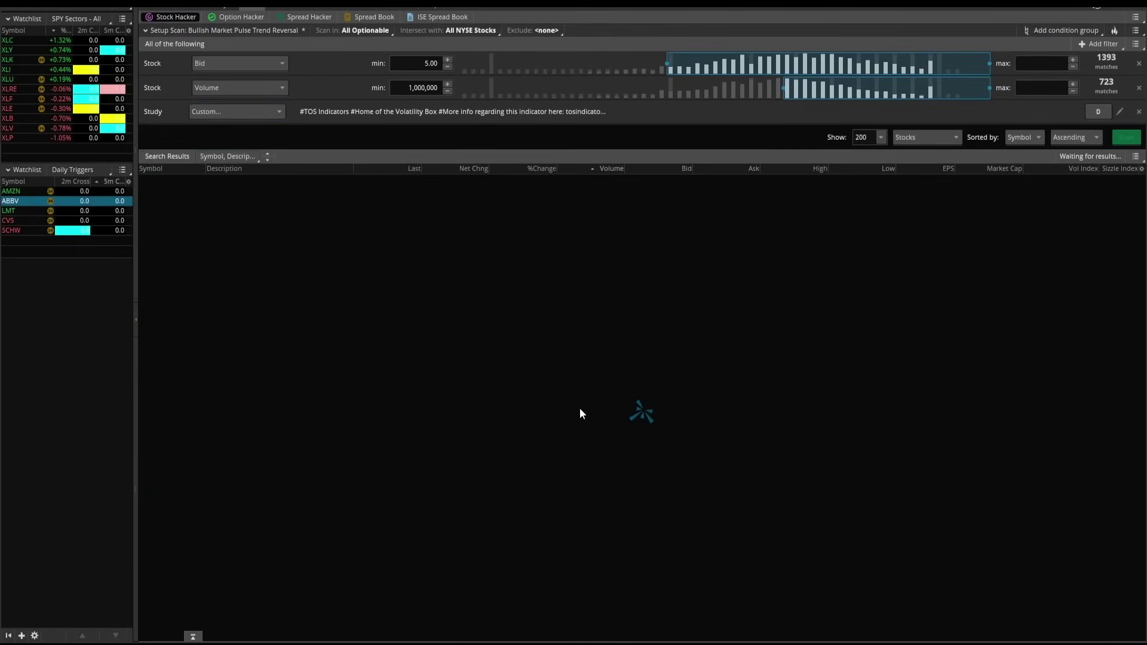
pyautogui.click(472, 30)
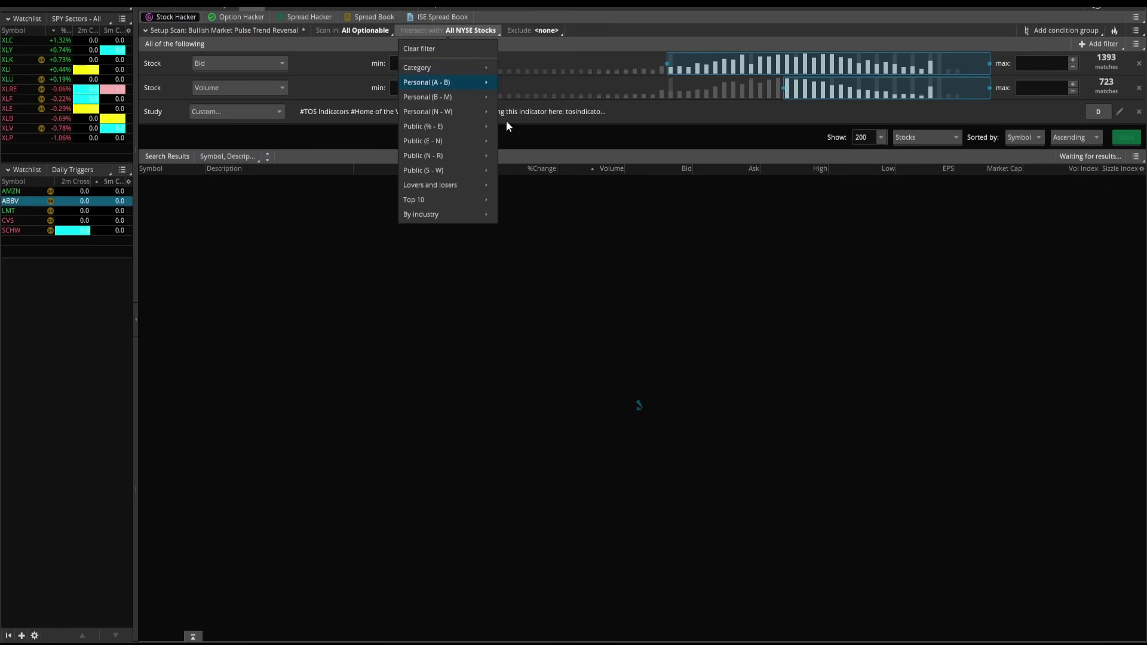
pyautogui.moveTo(461, 96)
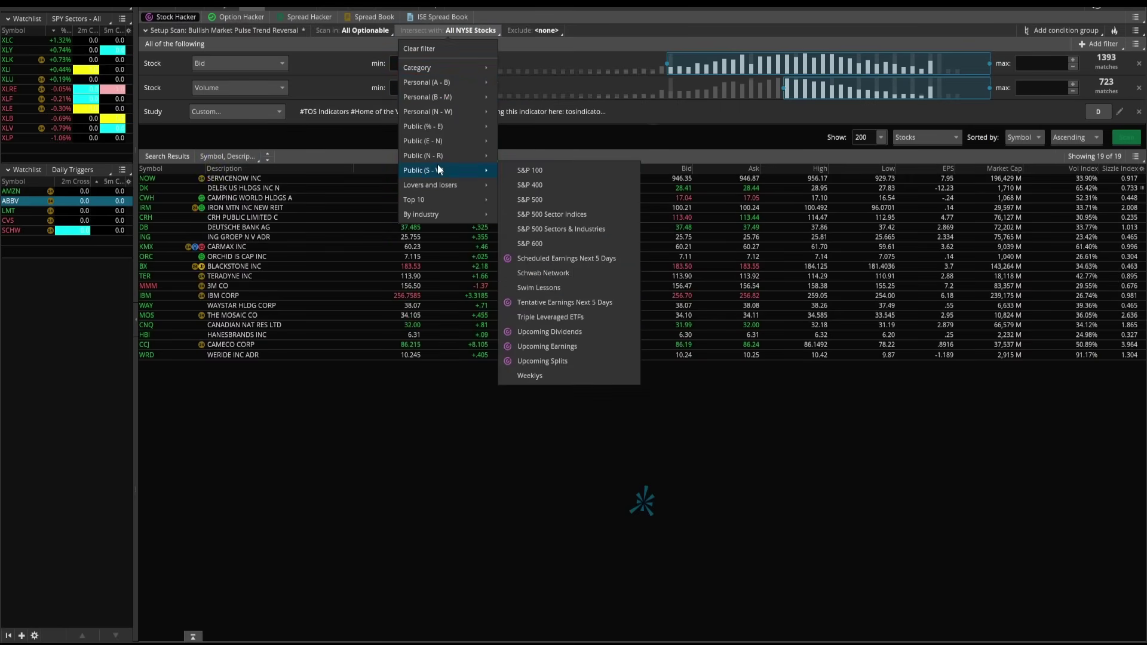
pyautogui.click(366, 409)
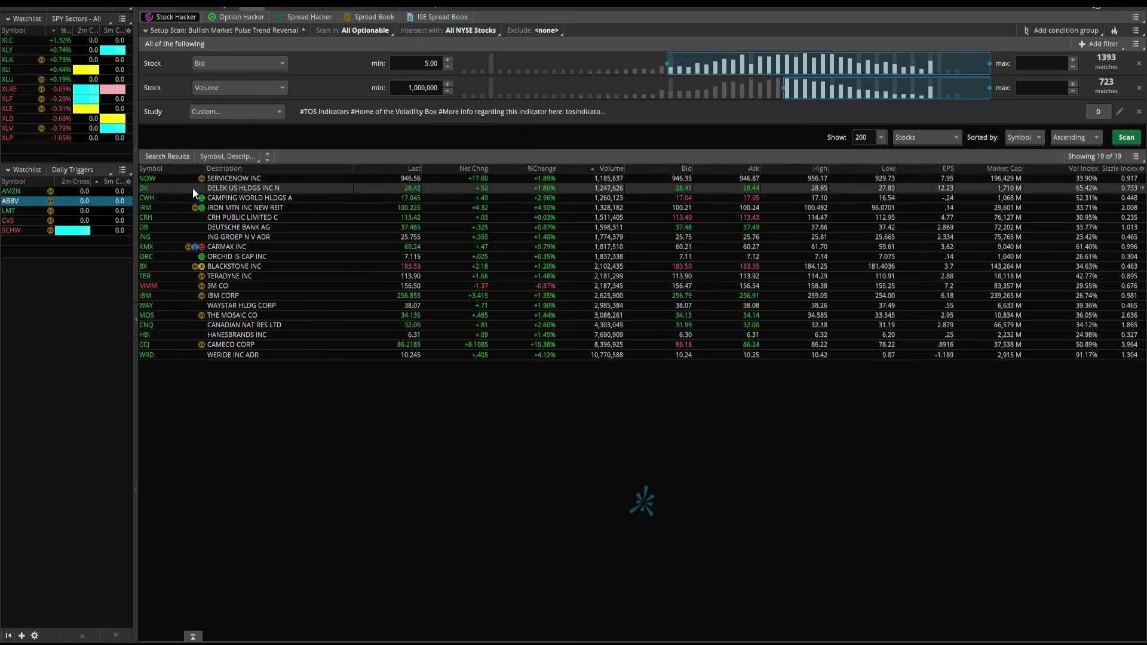
# Chart NOW from the scan results with a 5-year daily time frame.
pyautogui.click(175, 178)
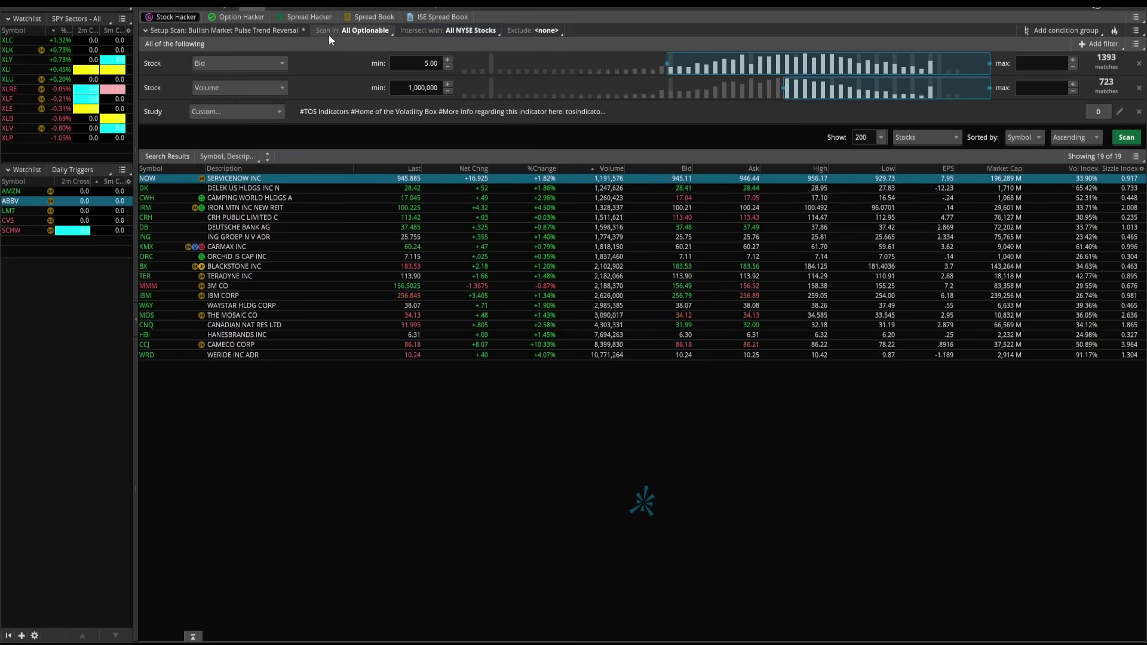
pyautogui.click(336, 8)
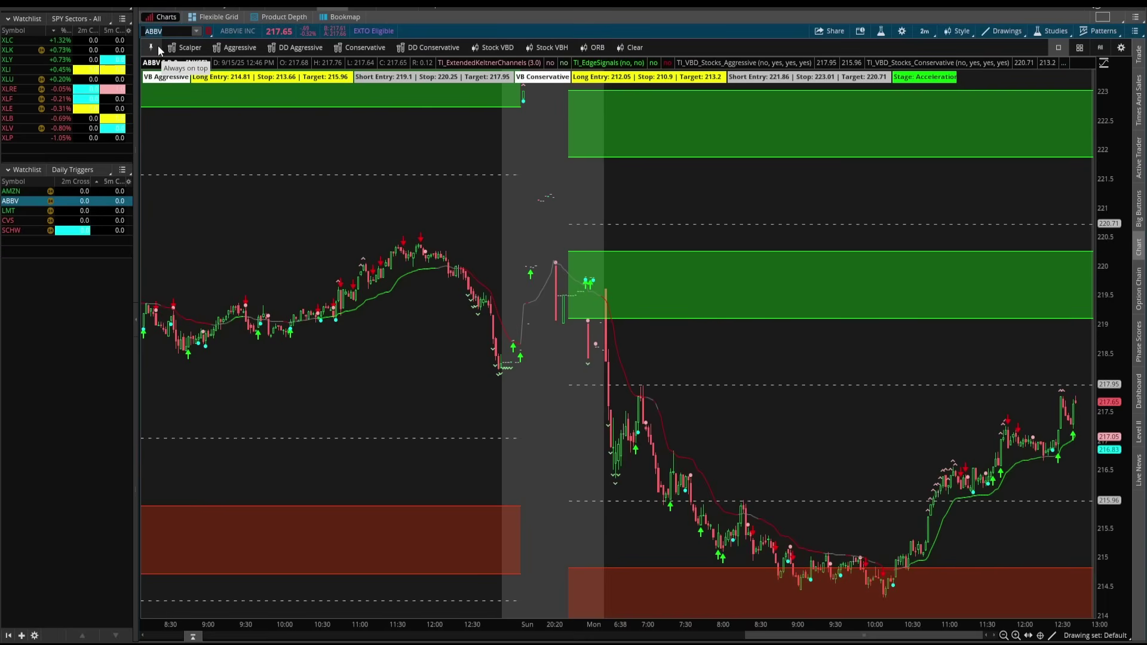
pyautogui.write('NOW')
pyautogui.press('Return')
pyautogui.click(923, 31)
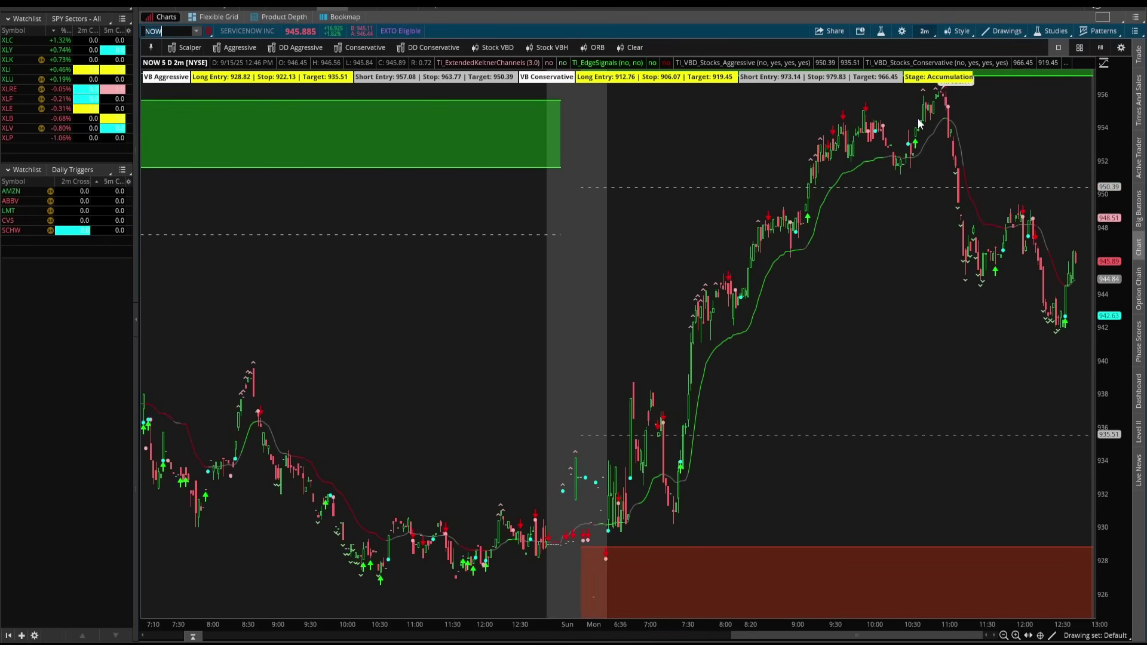
pyautogui.click(878, 187)
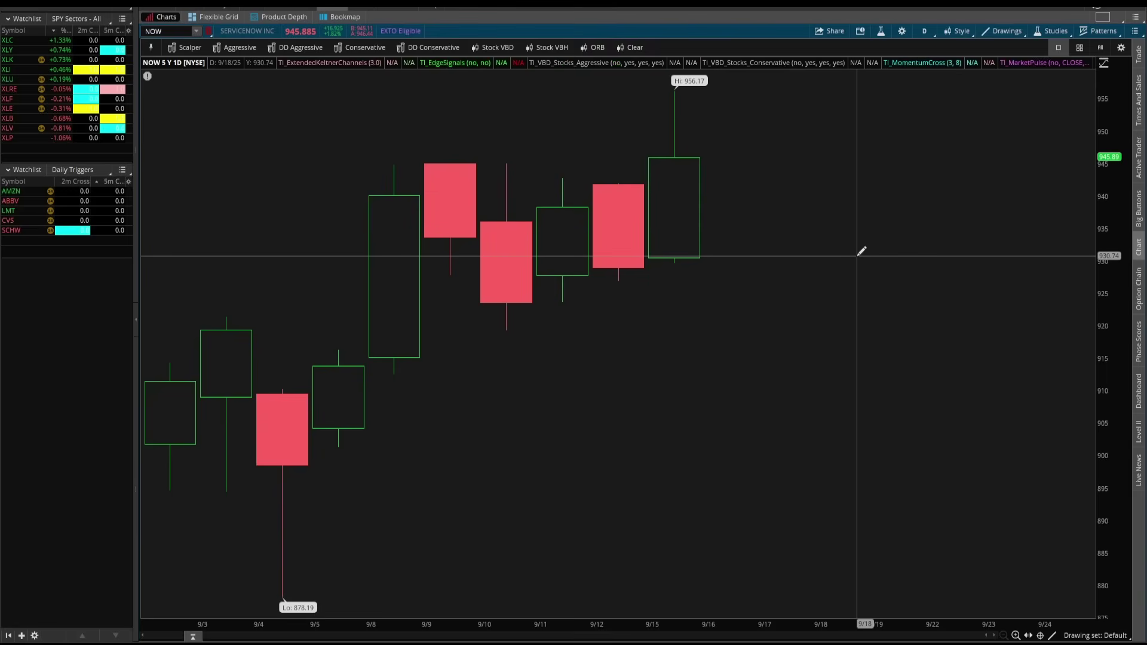
pyautogui.scroll(5, 1017, 429)
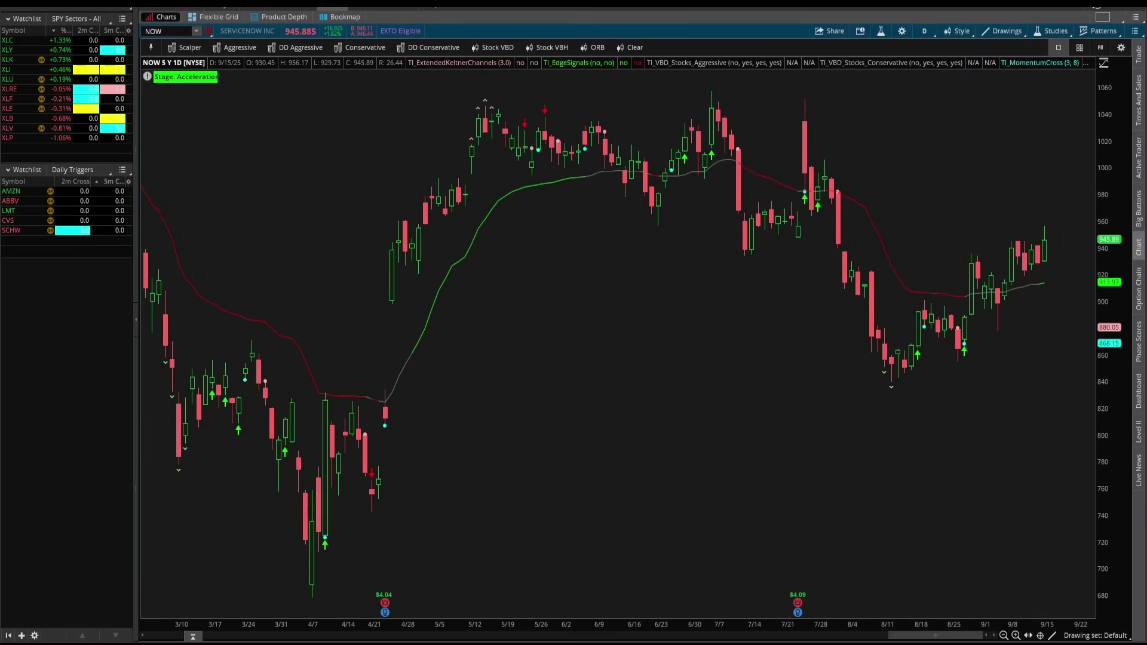
# Mark the latest candle, the moving average's turn and the Stage label on the NOW daily chart for examination.
pyautogui.moveTo(1053, 280)
pyautogui.mouseDown()
pyautogui.moveTo(1032, 269)
pyautogui.moveTo(1043, 304)
pyautogui.moveTo(1057, 296)
pyautogui.mouseUp()
pyautogui.moveTo(1079, 224)
pyautogui.mouseDown()
pyautogui.moveTo(1045, 255)
pyautogui.moveTo(1059, 256)
pyautogui.mouseUp()
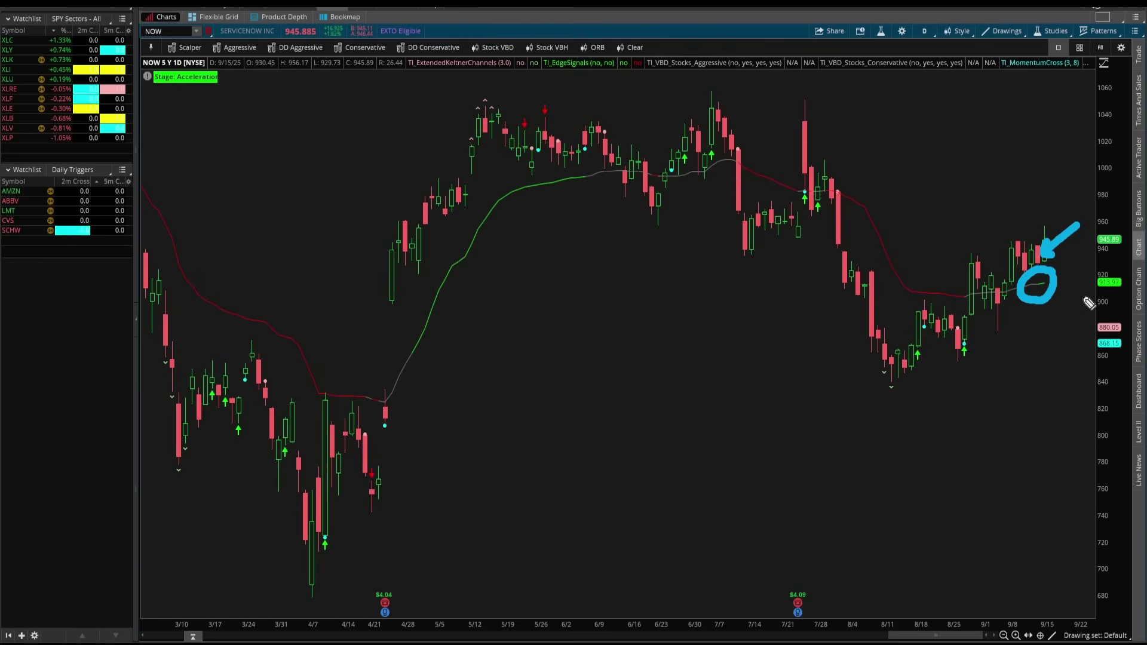
pyautogui.press('e')
pyautogui.moveTo(834, 203)
pyautogui.mouseDown()
pyautogui.moveTo(894, 266)
pyautogui.moveTo(981, 305)
pyautogui.moveTo(1040, 284)
pyautogui.moveTo(1033, 296)
pyautogui.mouseUp()
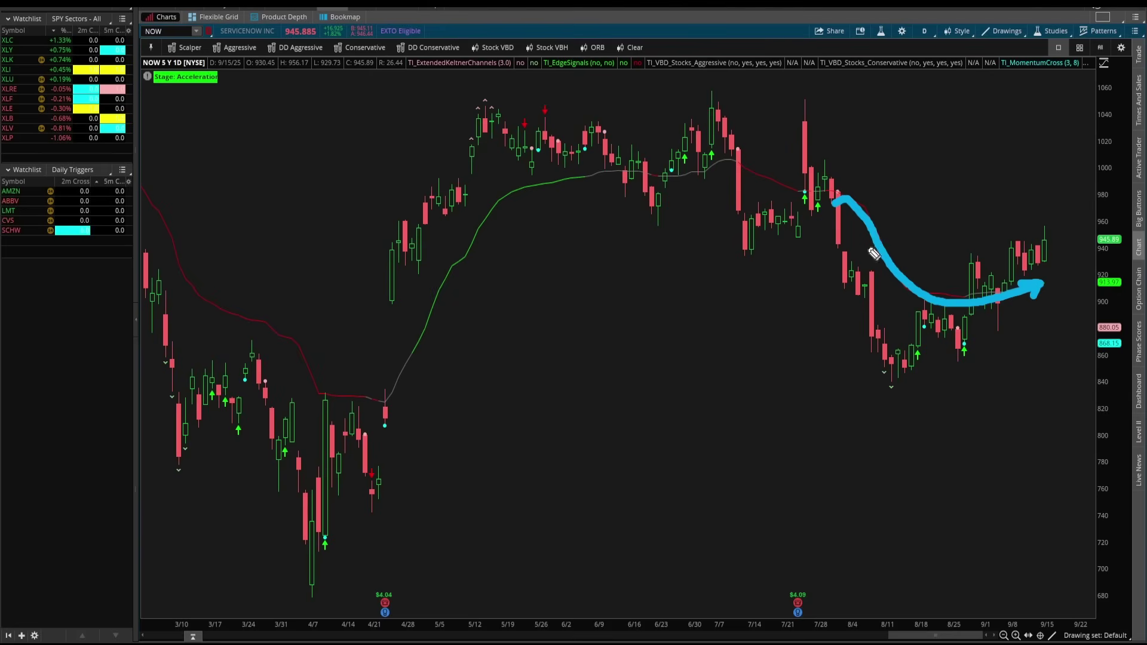
pyautogui.moveTo(187, 98); pyautogui.dragTo(182, 173)
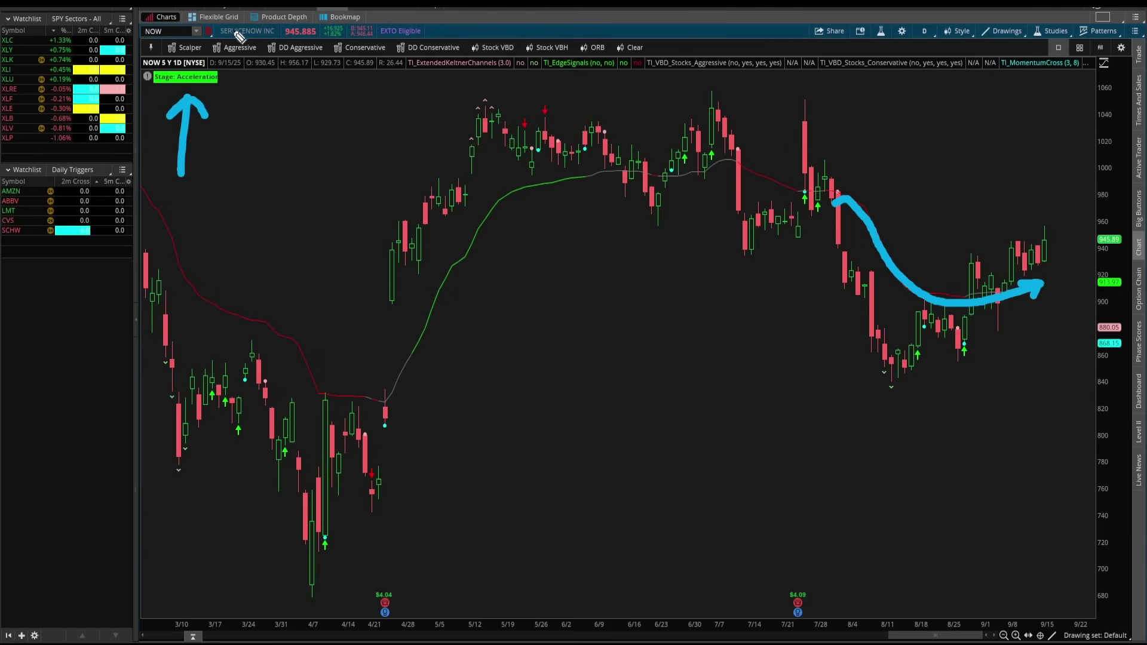
# Return to the scan results and chart IBM from the list.
pyautogui.click(248, 10)
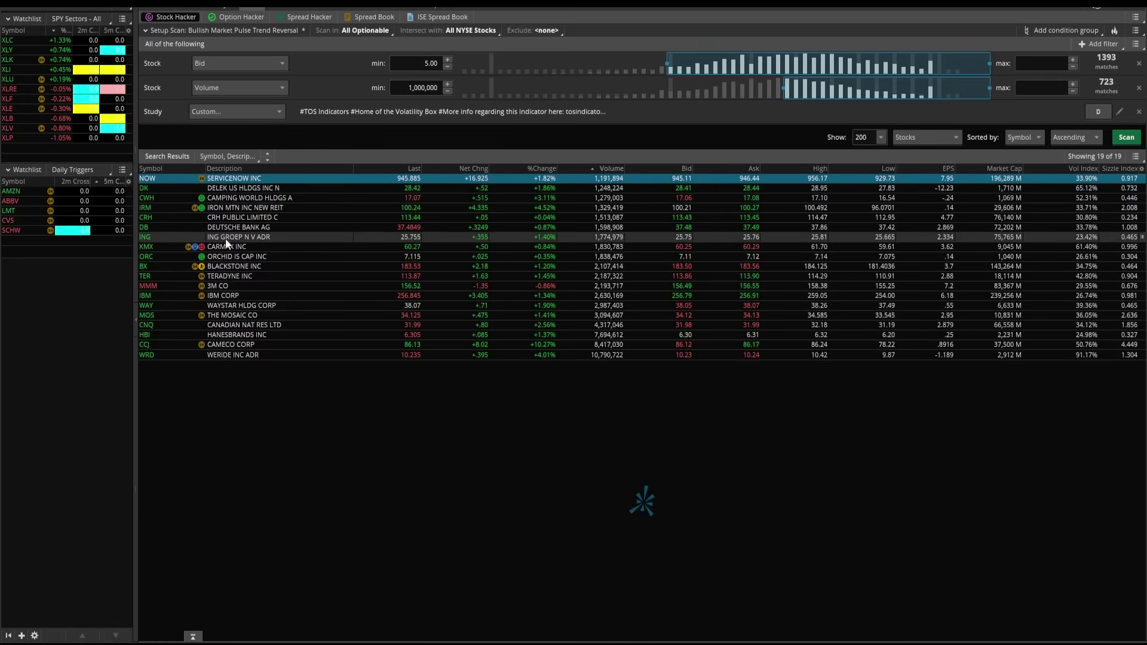
pyautogui.click(203, 296)
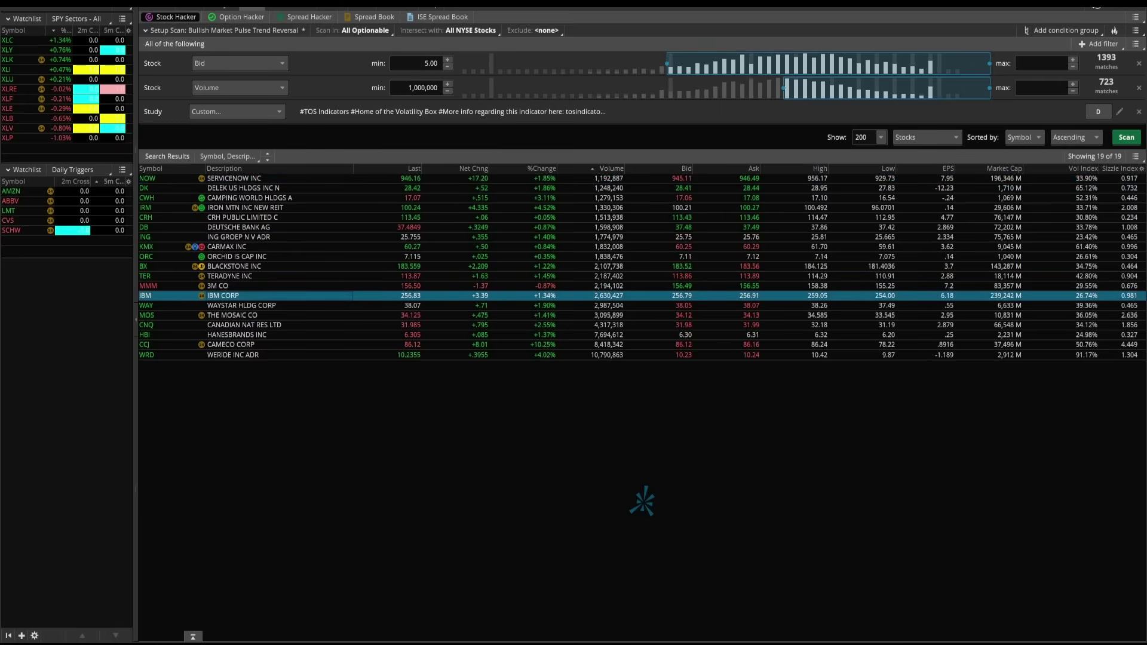
pyautogui.click(332, 10)
pyautogui.click(168, 33)
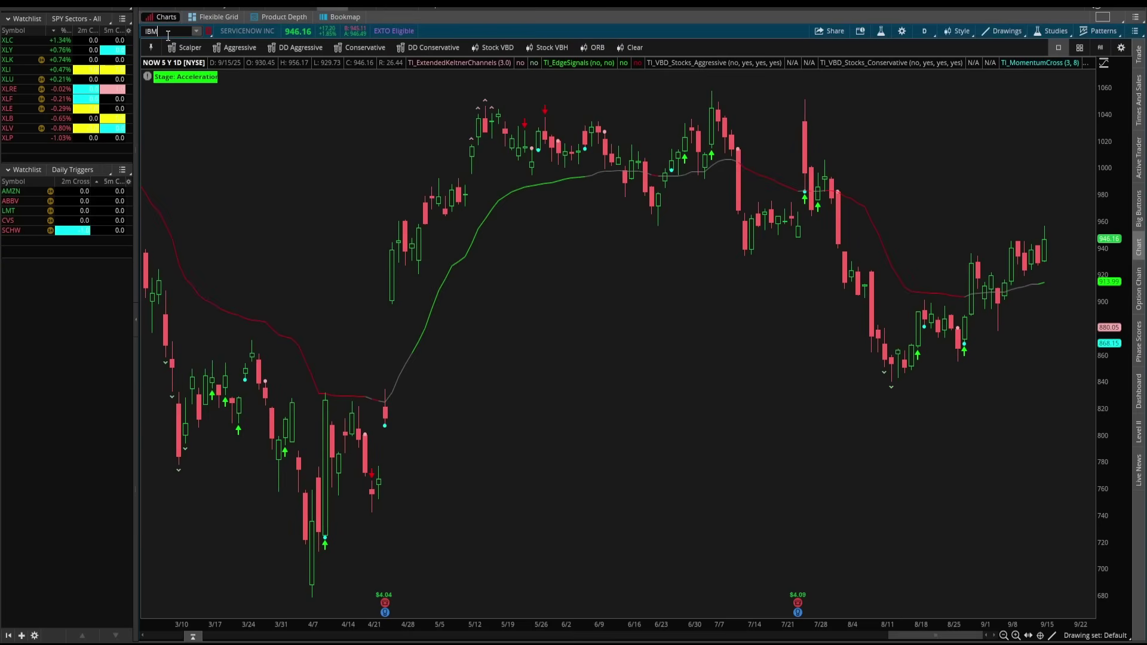
pyautogui.press('Return')
# Examine IBM's daily chart, tracing the moving average's decline and the recent turn beneath the latest candles.
pyautogui.moveTo(747, 310); pyautogui.dragTo(1095, 308)
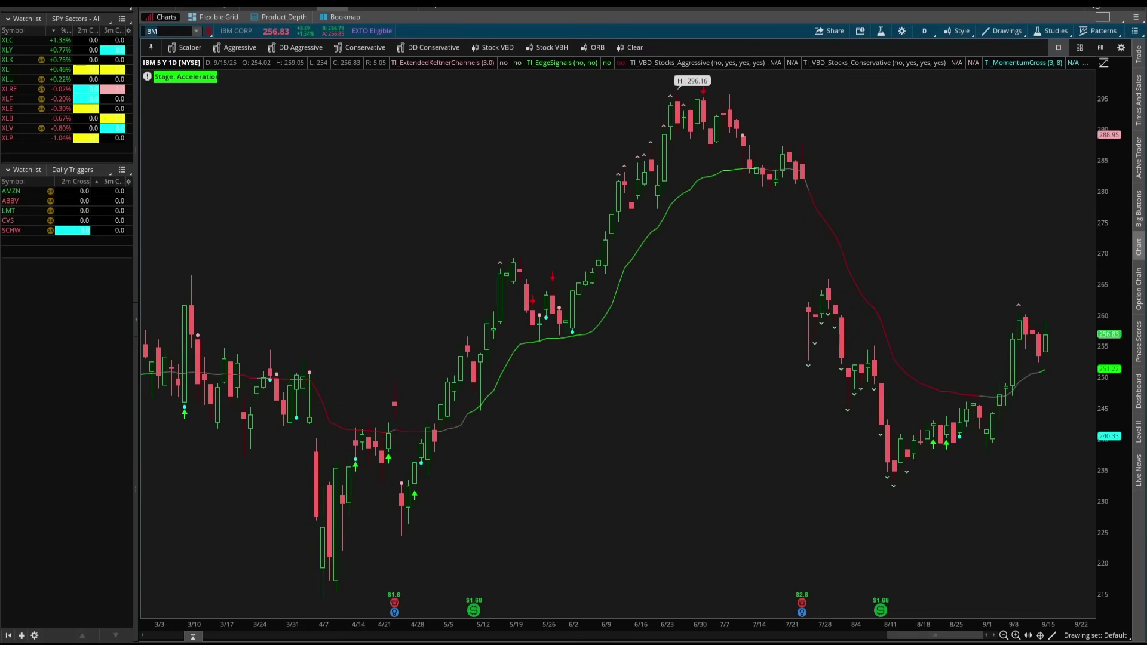
pyautogui.moveTo(799, 189)
pyautogui.mouseDown()
pyautogui.moveTo(842, 248)
pyautogui.moveTo(877, 346)
pyautogui.moveTo(977, 400)
pyautogui.mouseUp()
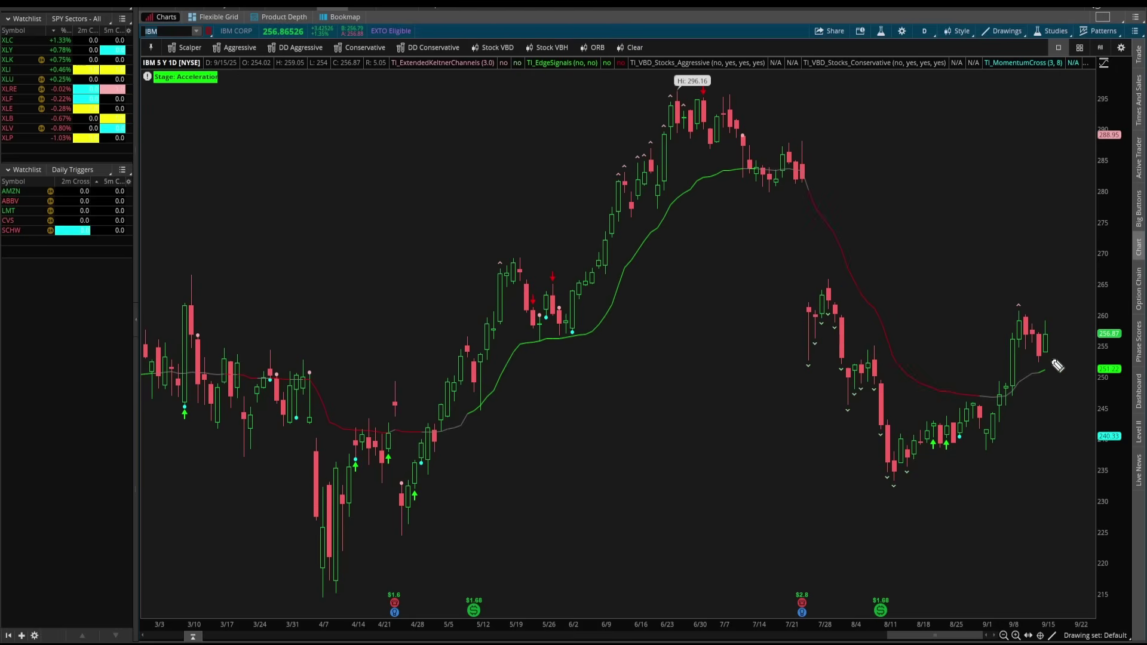
pyautogui.moveTo(1052, 362)
pyautogui.mouseDown()
pyautogui.moveTo(1038, 391)
pyautogui.moveTo(1056, 379)
pyautogui.moveTo(1052, 366)
pyautogui.mouseUp()
pyautogui.moveTo(1088, 345)
pyautogui.mouseDown()
pyautogui.moveTo(1062, 359)
pyautogui.moveTo(1081, 364)
pyautogui.moveTo(1086, 302)
pyautogui.moveTo(1098, 324)
pyautogui.mouseUp()
pyautogui.press('Escape')
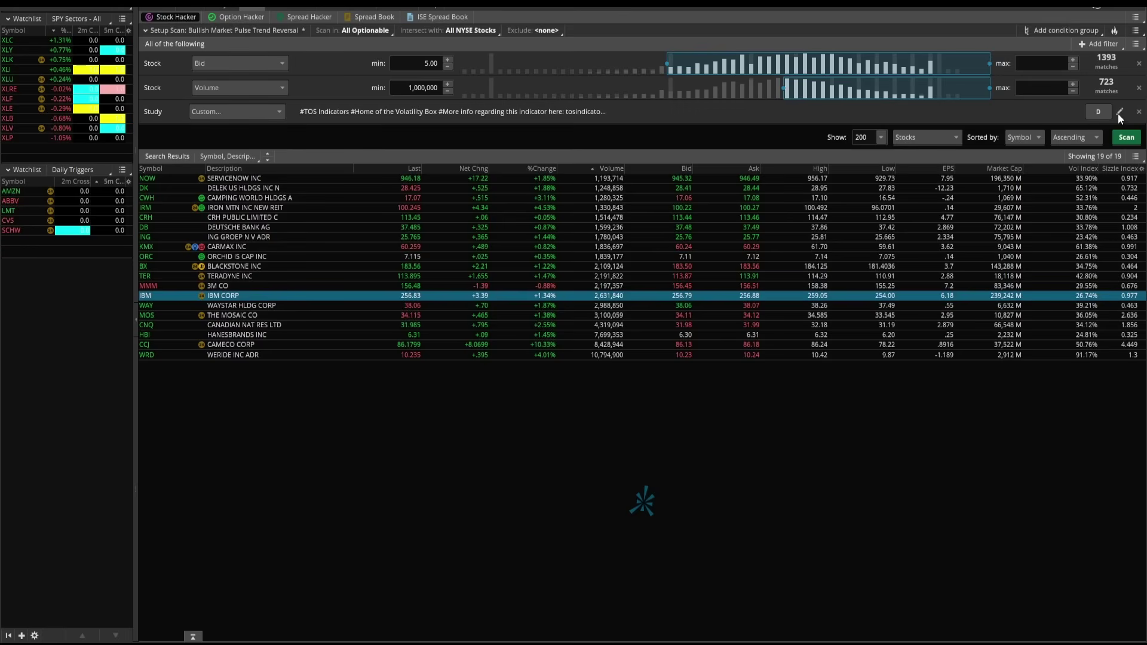
# Reopen the scan's custom study filter and go to the signal plot line at the end of its script.
pyautogui.click(1119, 113)
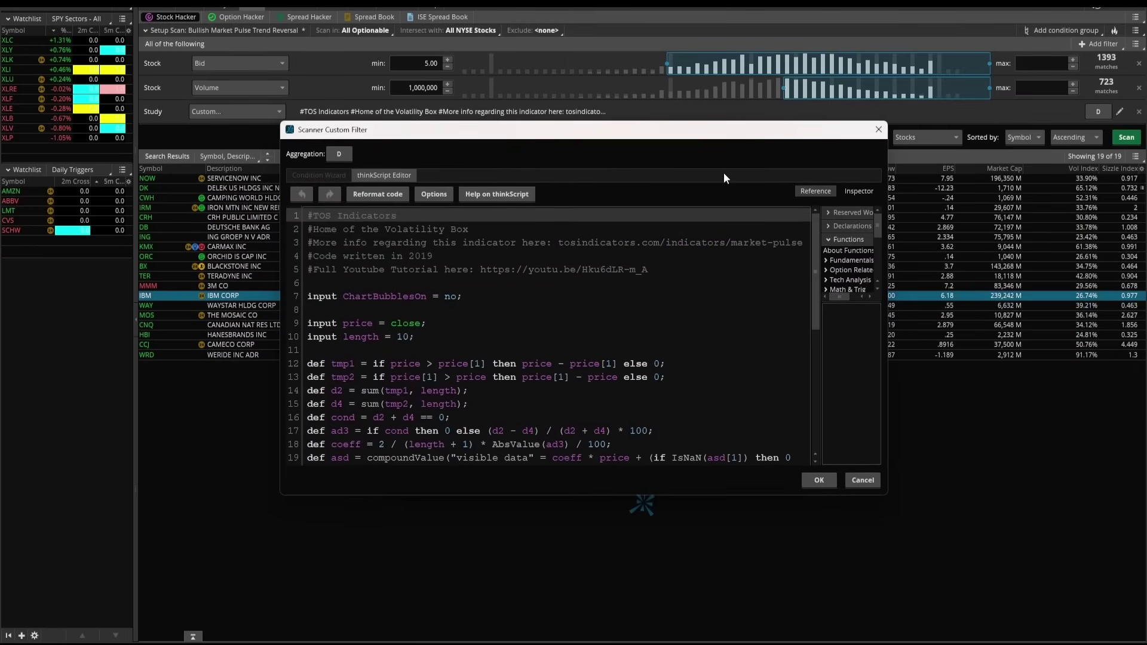
pyautogui.moveTo(812, 253); pyautogui.dragTo(805, 389)
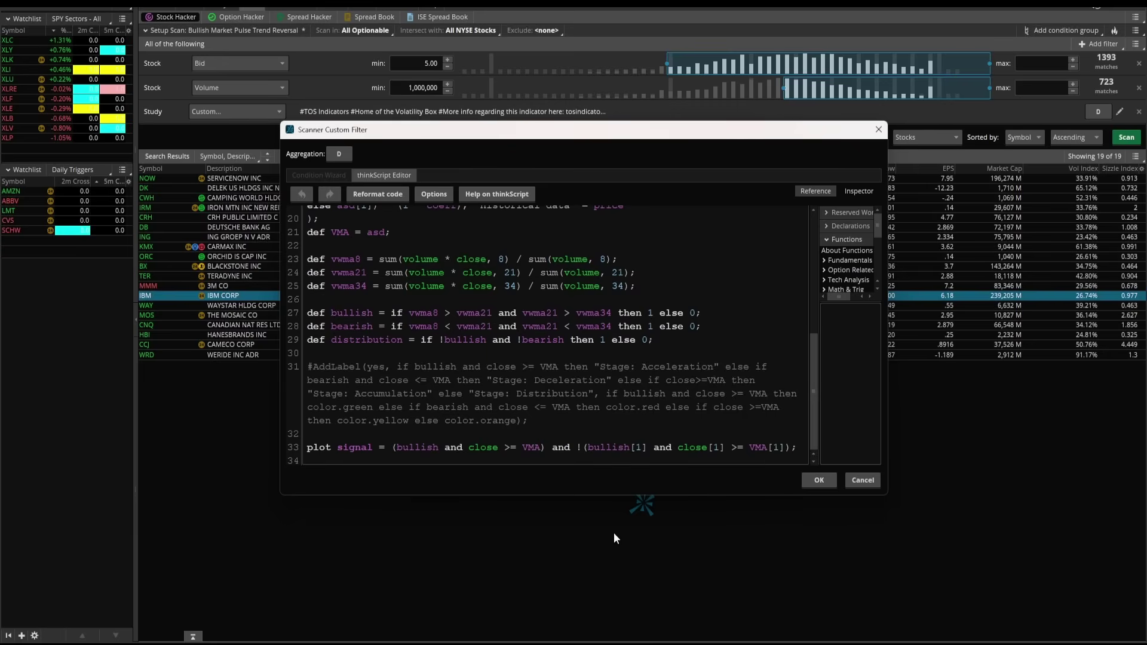
pyautogui.moveTo(800, 444); pyautogui.dragTo(308, 447)
pyautogui.click(306, 448)
# Add the comment "#Transitioning to Market Stage of Acceleration" directly above the signal plot line.
pyautogui.press('Return')
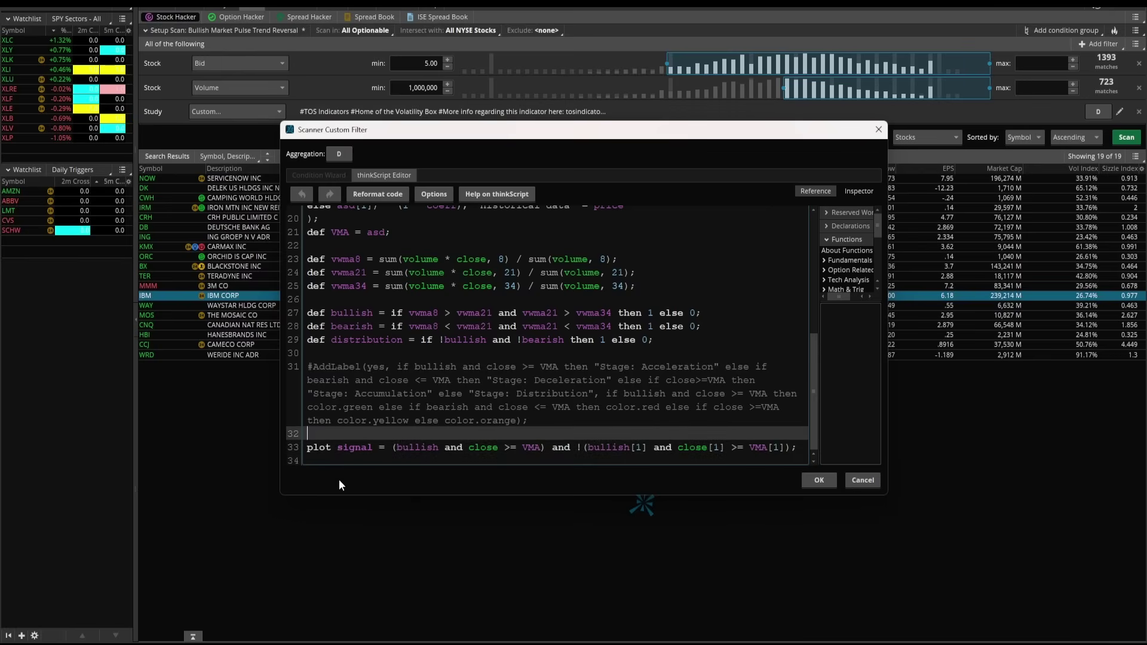
pyautogui.press('Up')
pyautogui.write('#TransAcceleration')
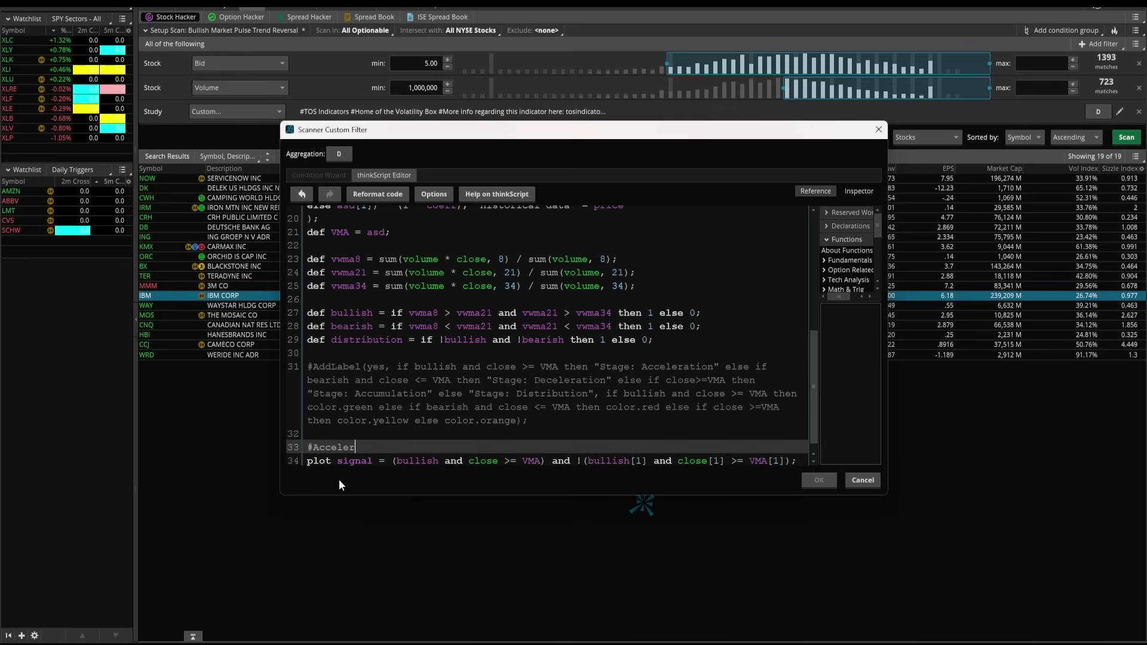
pyautogui.hotkey('ctrl', 'Left')
pyautogui.write('Trans')
pyautogui.write('itioning to Market')
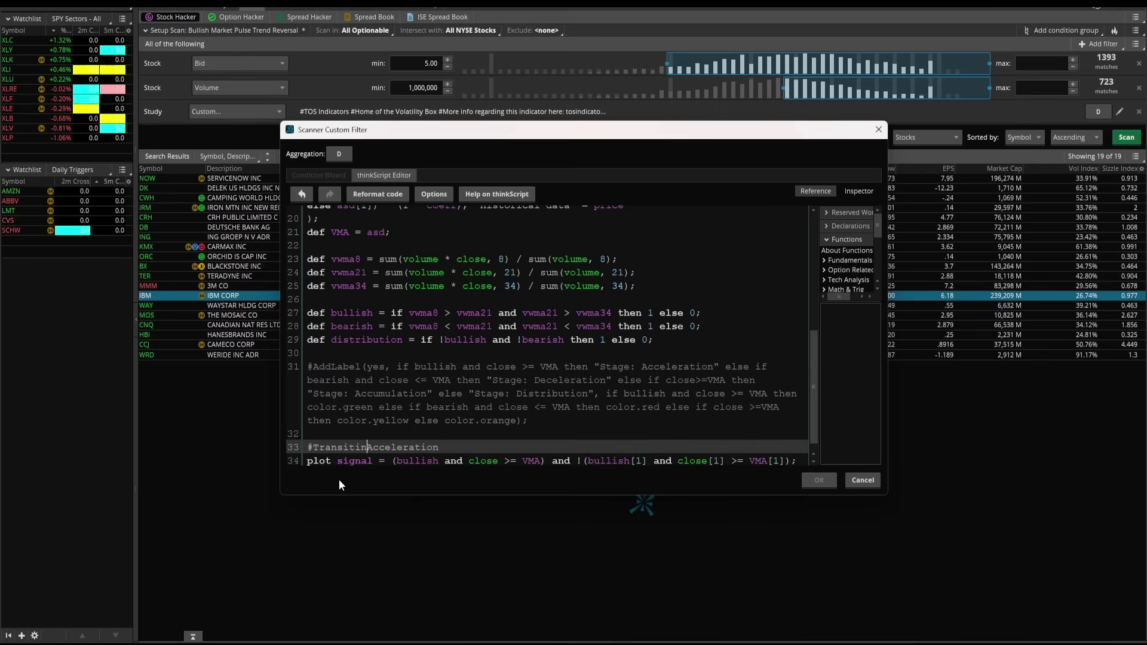
pyautogui.write(' Stage of')
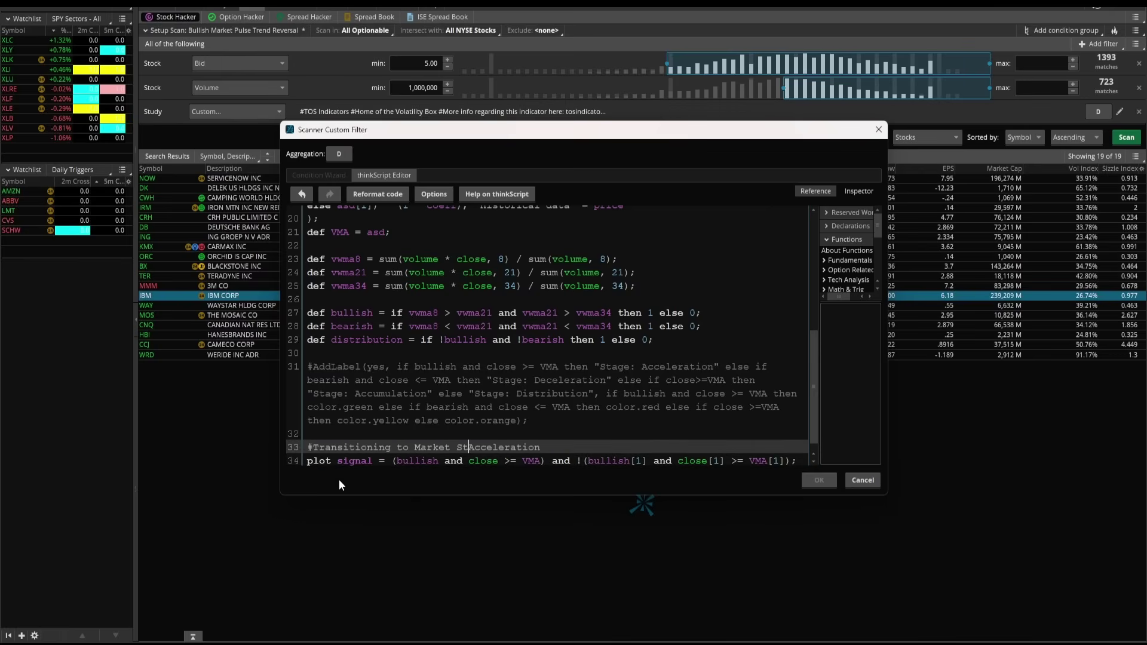
pyautogui.click(751, 425)
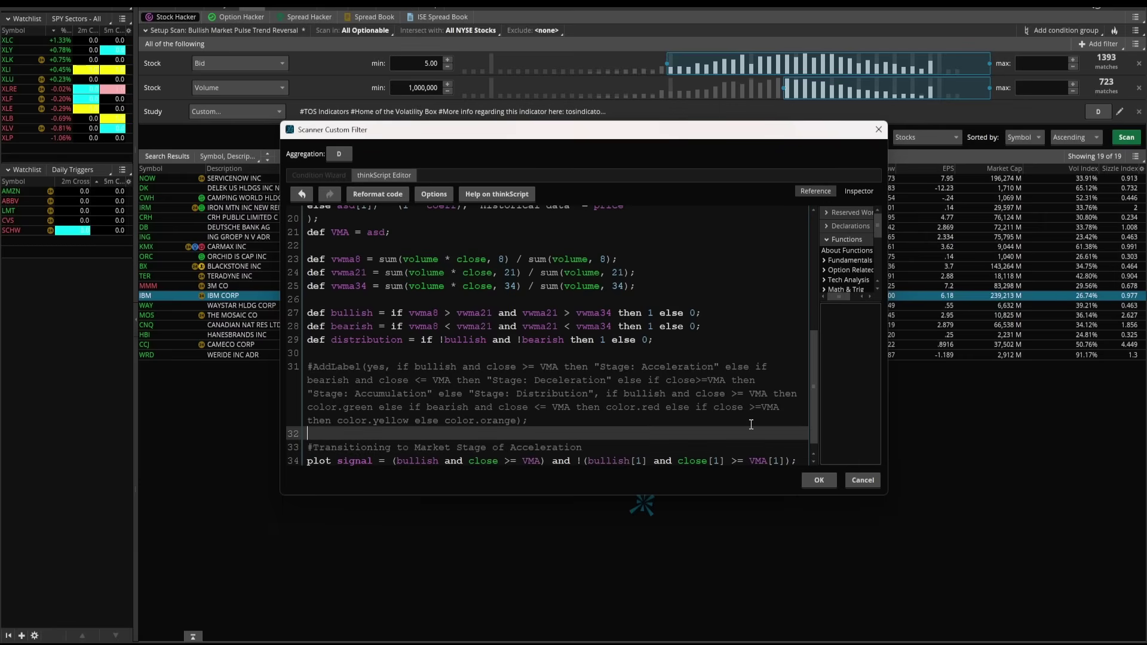
# Copy the Acceleration comment below the signal plot, change it to "#Transitioning to Market Stage of Deceleration", and start a line under it.
pyautogui.scroll(-1, 819, 397)
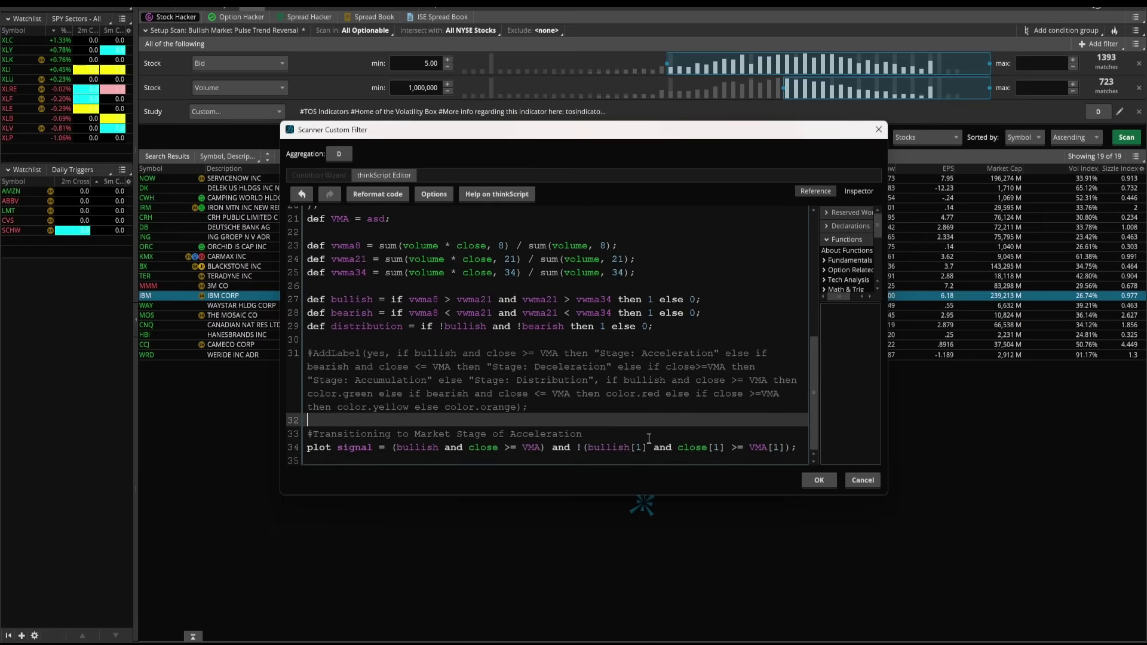
pyautogui.tripleClick(783, 432)
pyautogui.hotkey('ctrl', 'c')
pyautogui.click(802, 443)
pyautogui.press('Return')
pyautogui.press('Return')
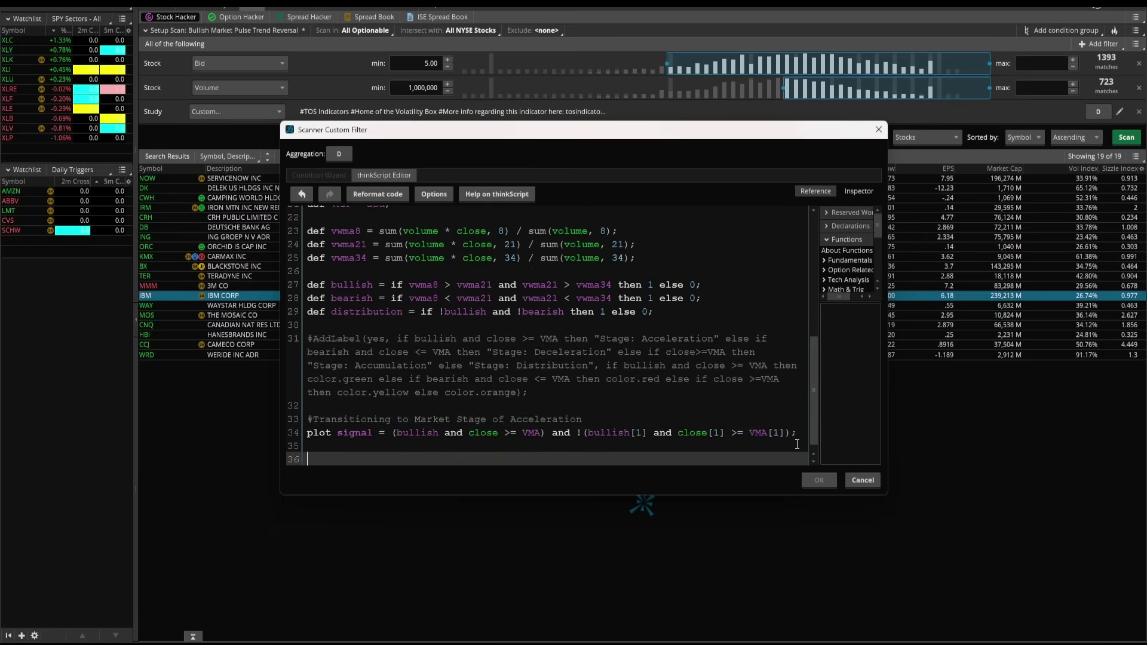
pyautogui.hotkey('ctrl', 'v')
pyautogui.doubleClick(515, 461)
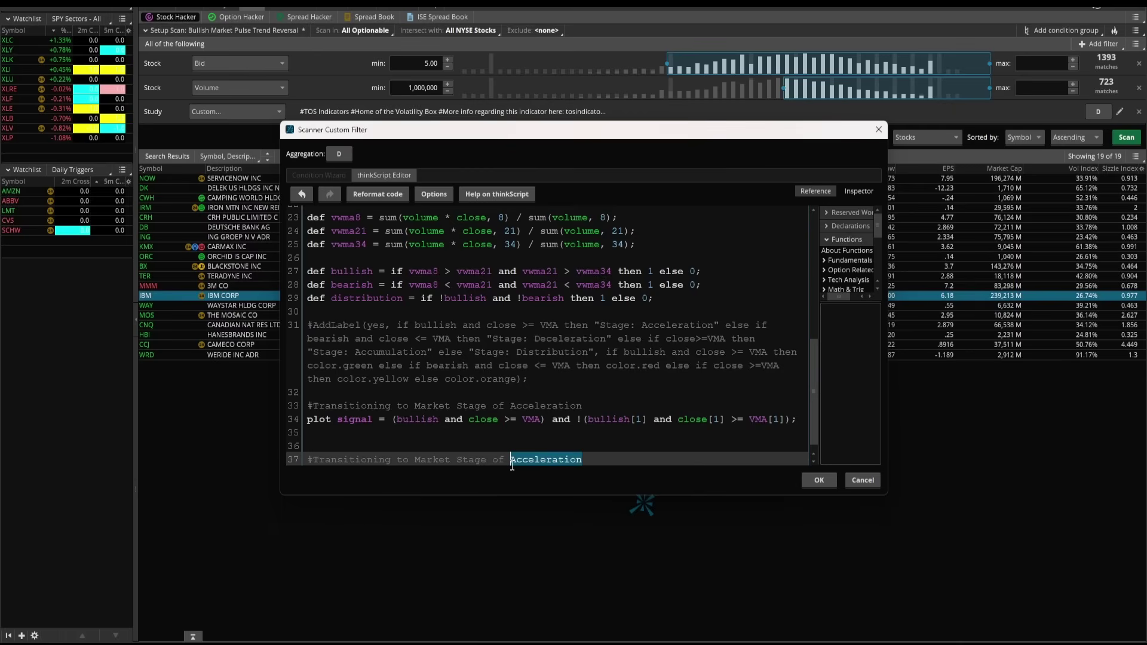
pyautogui.write('Deceleration')
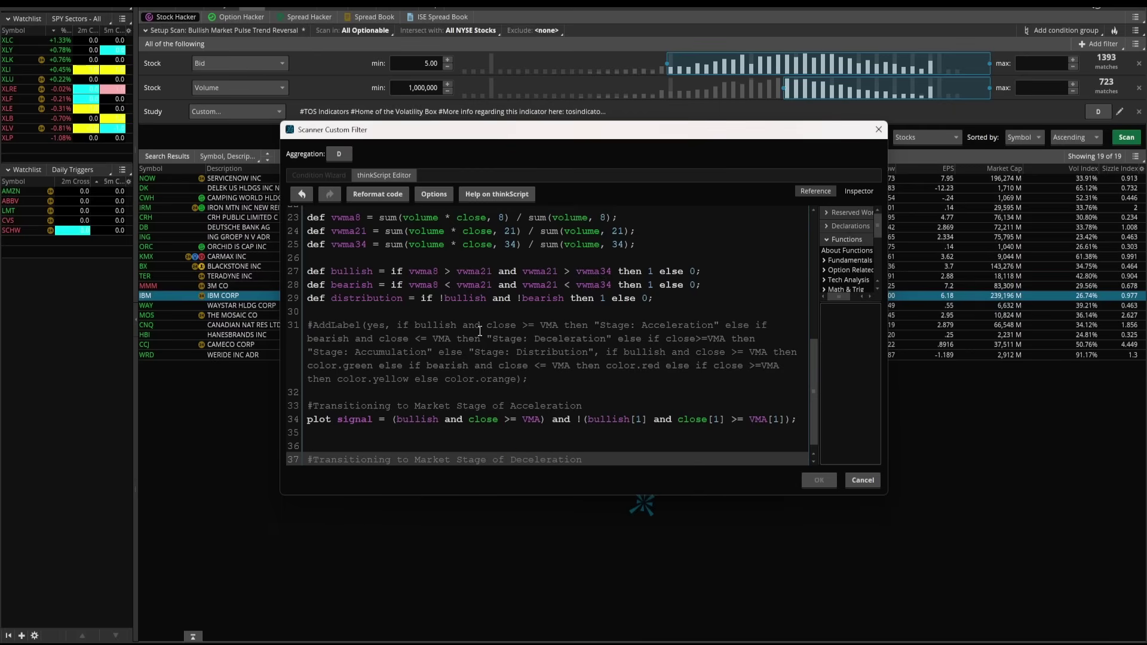
pyautogui.press('Return')
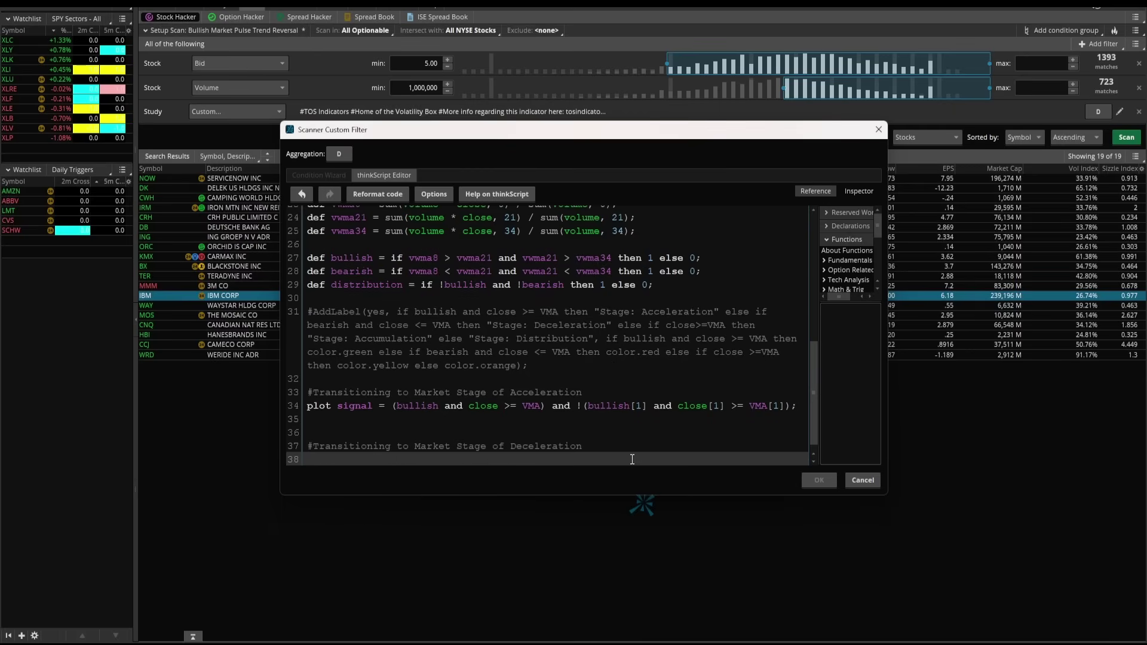
# Comment out the Acceleration signal plot line with a leading "#".
pyautogui.click(309, 406)
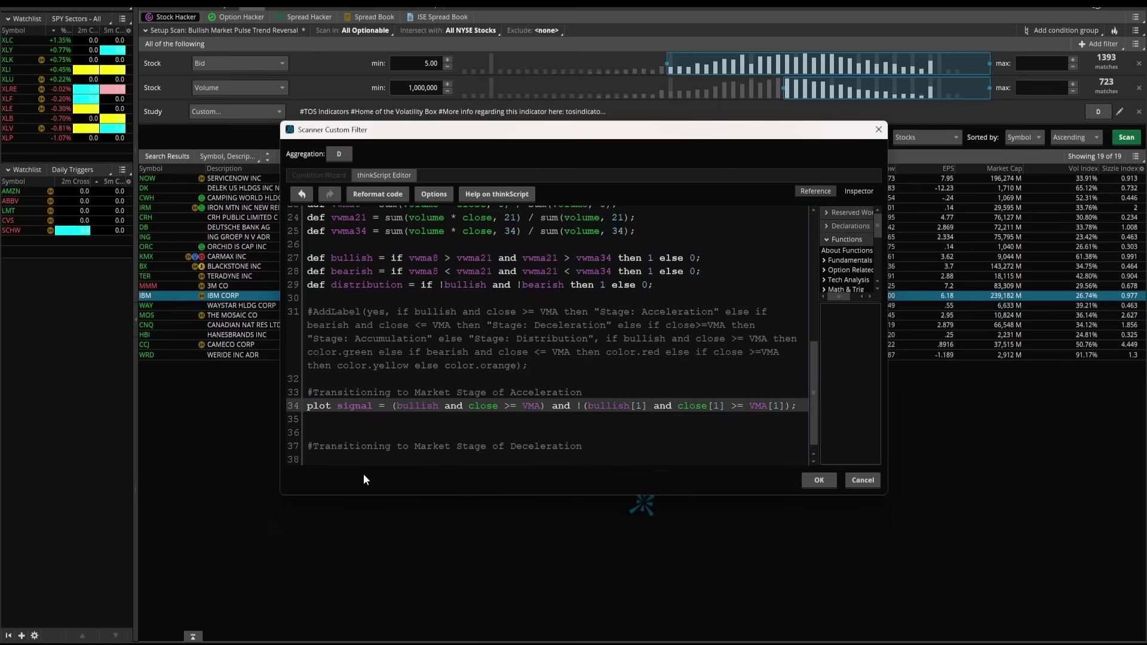
pyautogui.write('#')
pyautogui.press('Down')
pyautogui.press('Down')
pyautogui.press('Down')
pyautogui.press('Down')
pyautogui.press('Down')
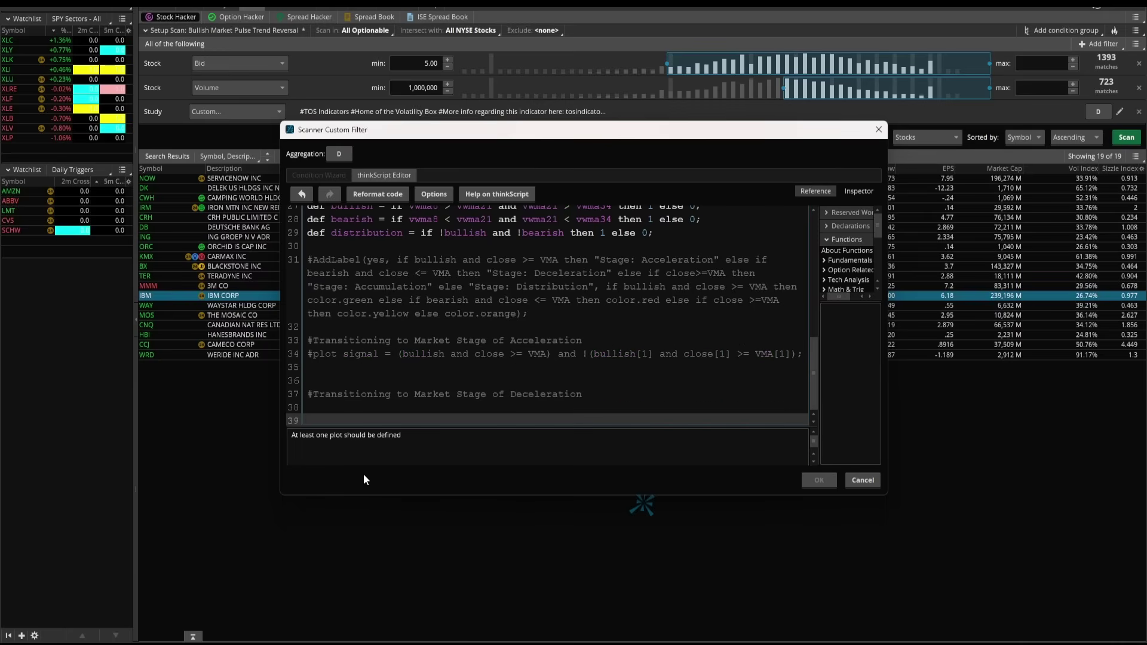
# Add "plot signal = (bearish and close <= VMA) and !(bearish[1] and close[1] <= VMA);" under the Deceleration comment.
pyautogui.press('Up')
pyautogui.write('plot ')
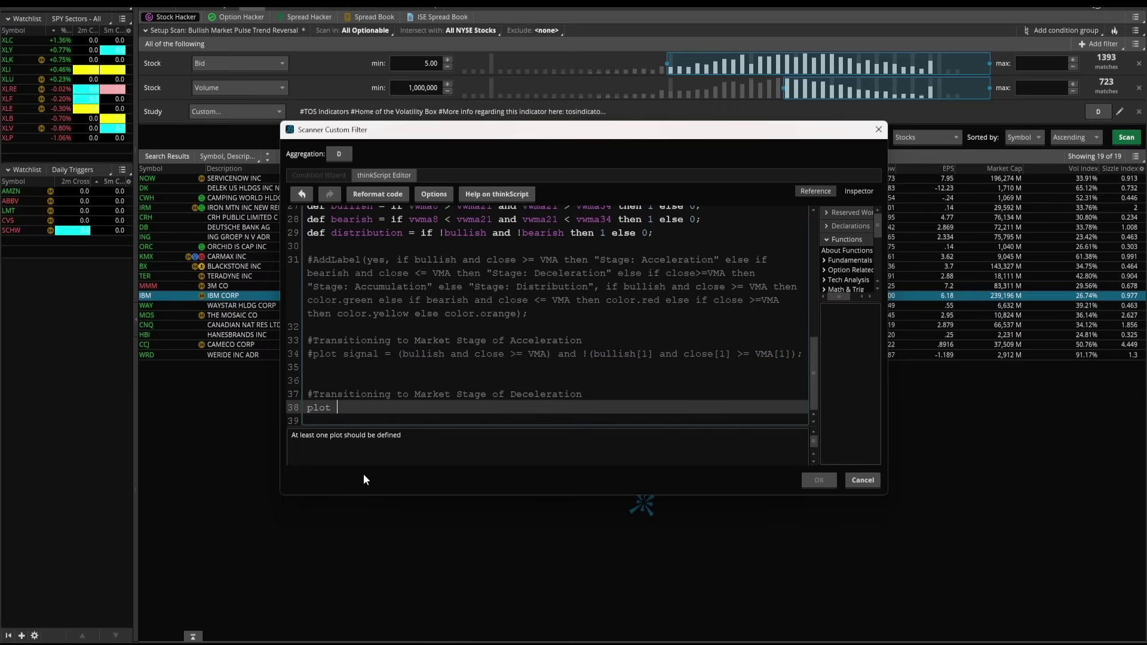
pyautogui.write('signal = (bearish and close <= VMA) and !')
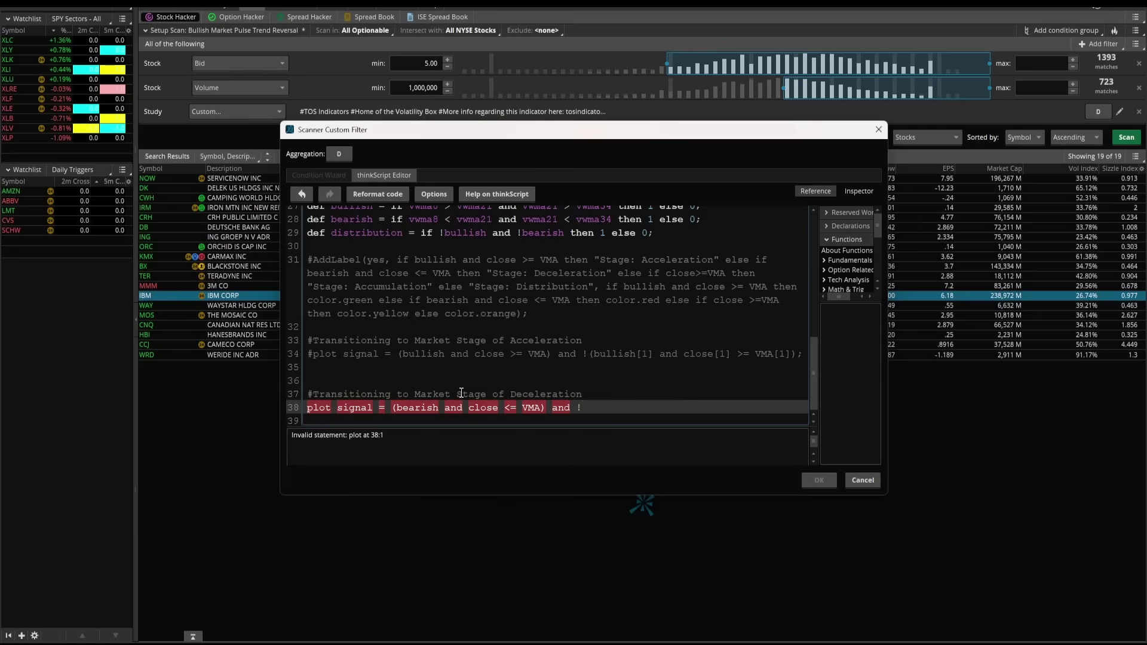
pyautogui.write('(bearishp1[')
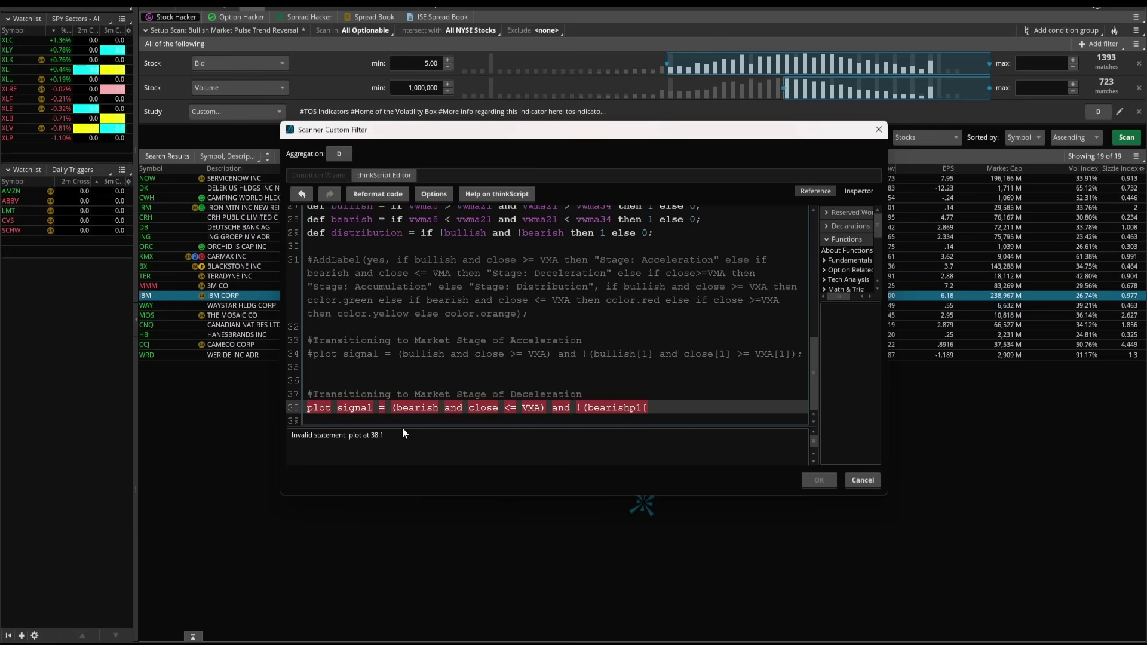
pyautogui.press('BackSpace')
pyautogui.press('BackSpace')
pyautogui.press('BackSpace')
pyautogui.write('[1] and close[1] ')
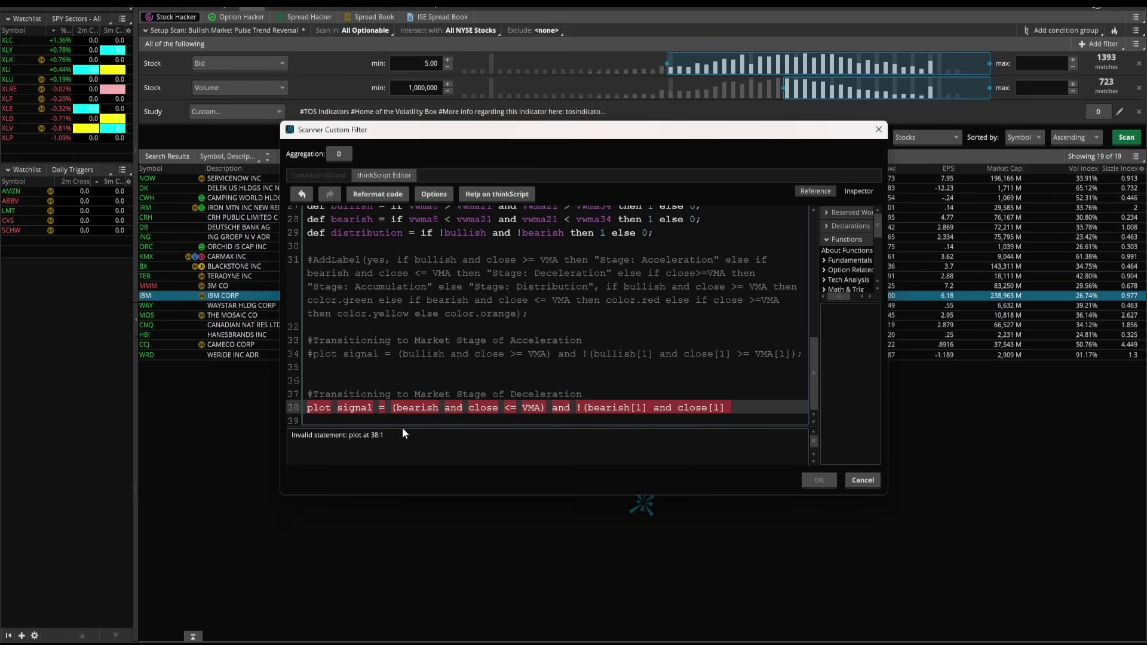
pyautogui.write('<= VMA);')
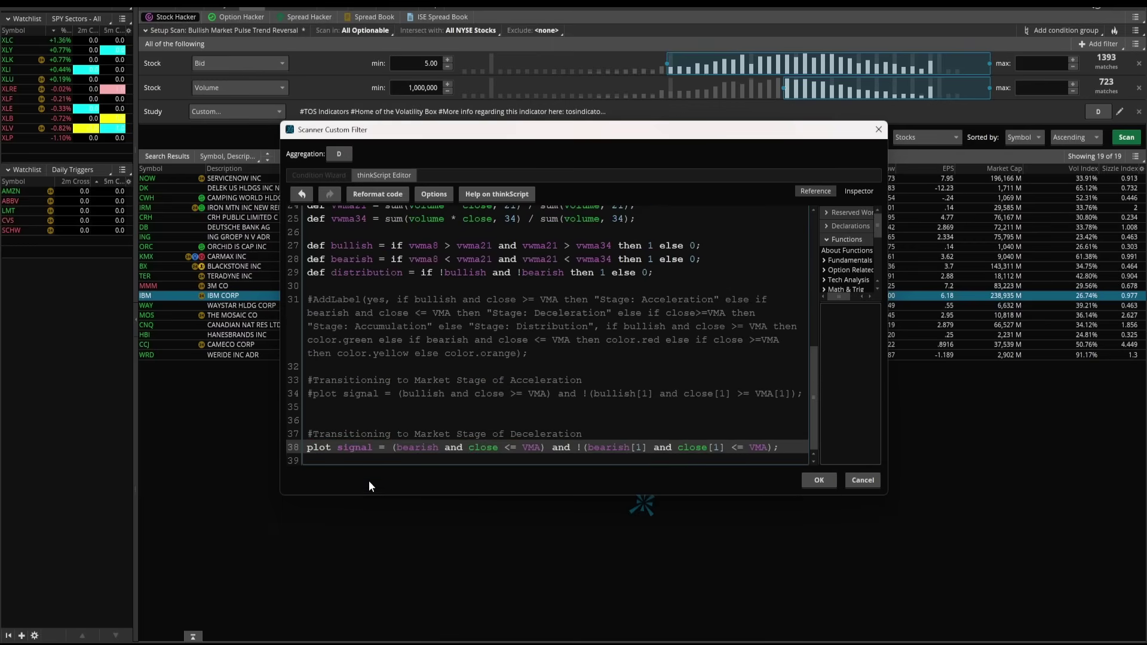
# Apply the edited Deceleration filter and rerun the stock scan.
pyautogui.click(819, 480)
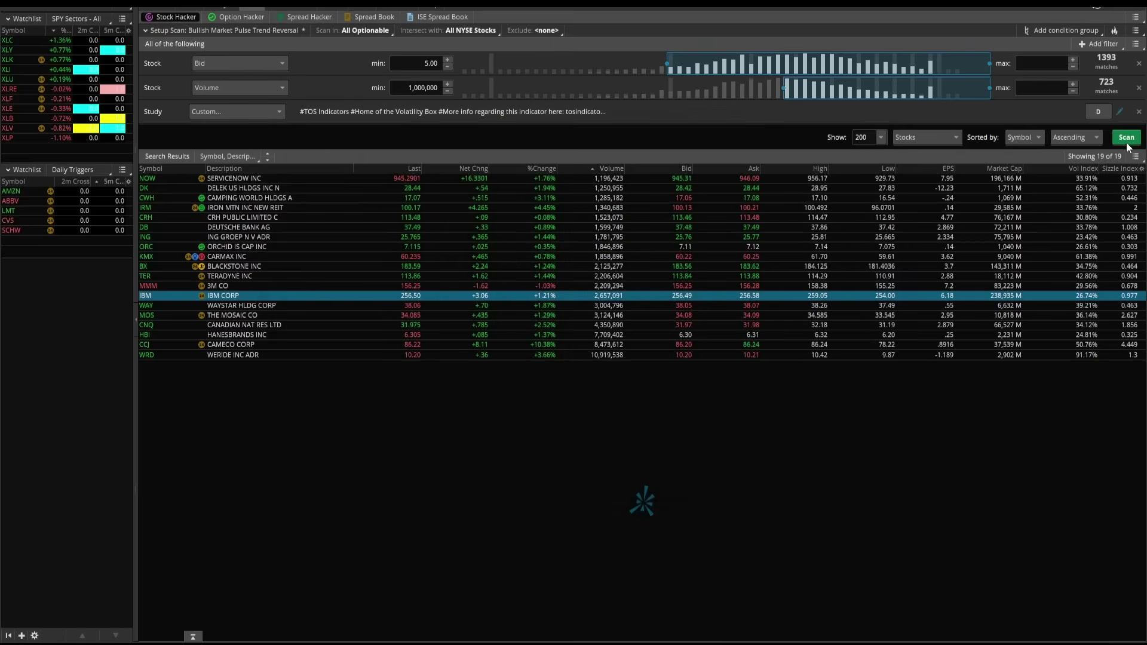
pyautogui.click(1128, 140)
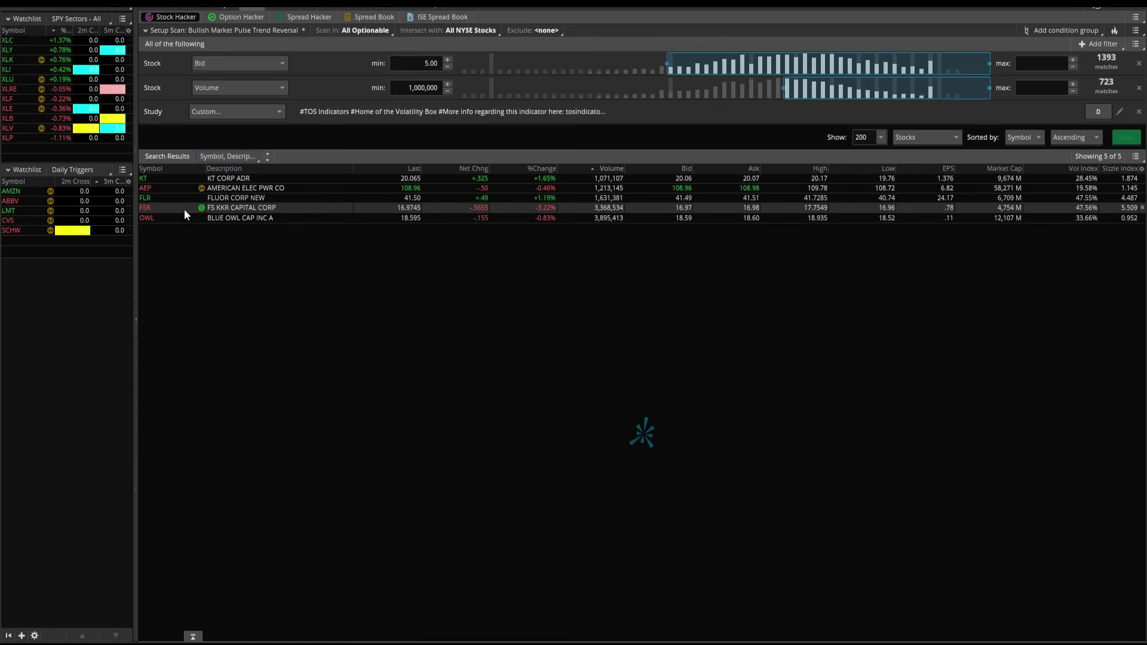
# Chart the FLR scan result and examine its latest daily candles from late March to mid-September against the moving average line.
pyautogui.click(200, 198)
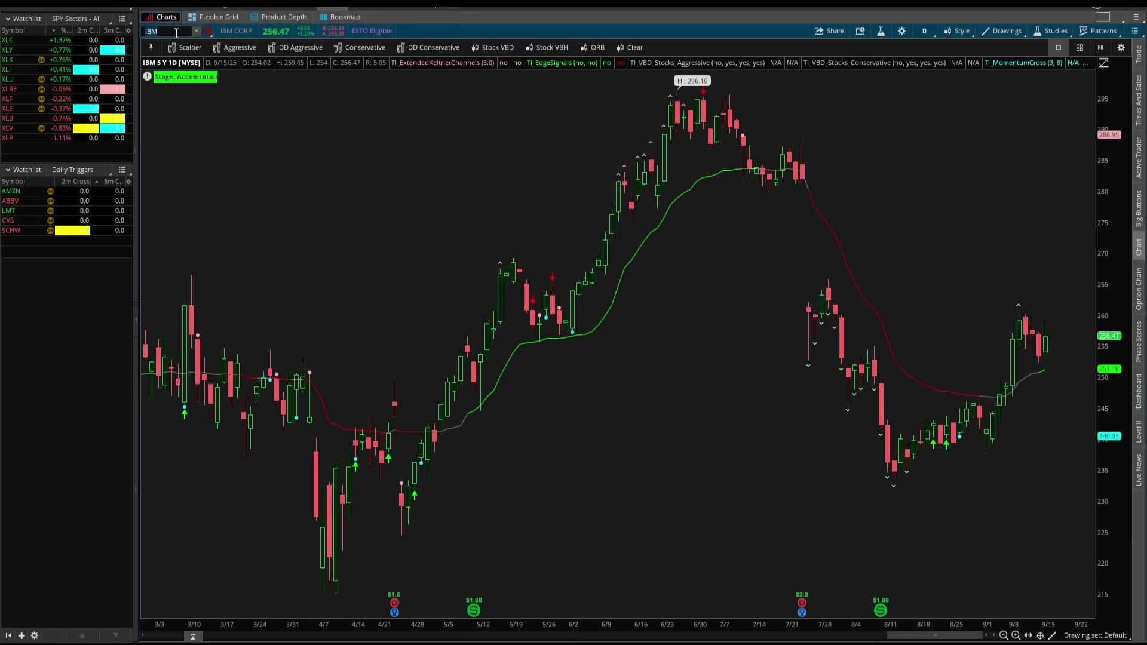
pyautogui.write('FLR')
pyautogui.press('Return')
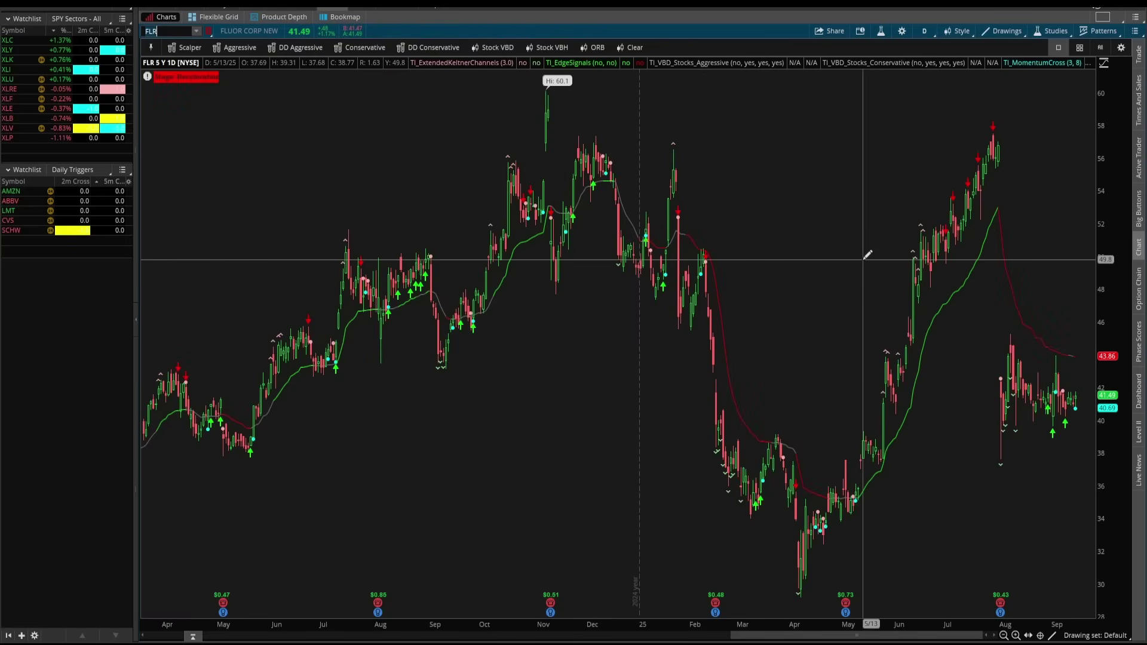
pyautogui.moveTo(767, 311)
pyautogui.mouseDown()
pyautogui.moveTo(1111, 314)
pyautogui.moveTo(1097, 314)
pyautogui.mouseUp()
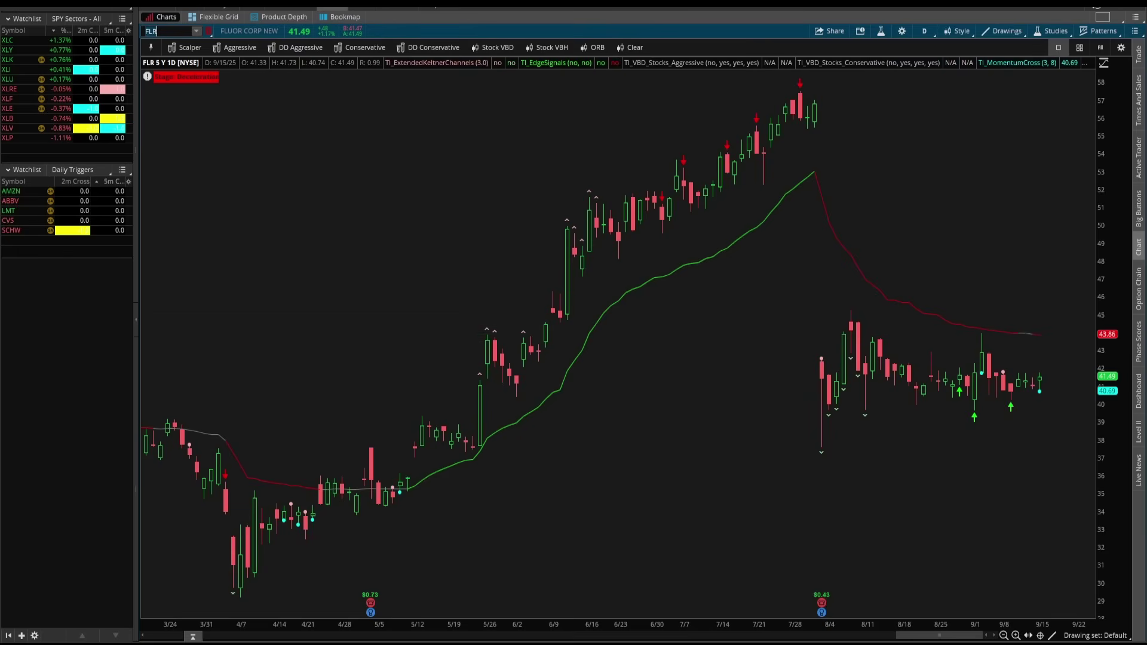
pyautogui.moveTo(1038, 321)
pyautogui.mouseDown()
pyautogui.moveTo(1005, 335)
pyautogui.moveTo(1039, 341)
pyautogui.moveTo(1040, 329)
pyautogui.moveTo(1070, 354)
pyautogui.mouseUp()
pyautogui.hotkey('ctrl', 'z')
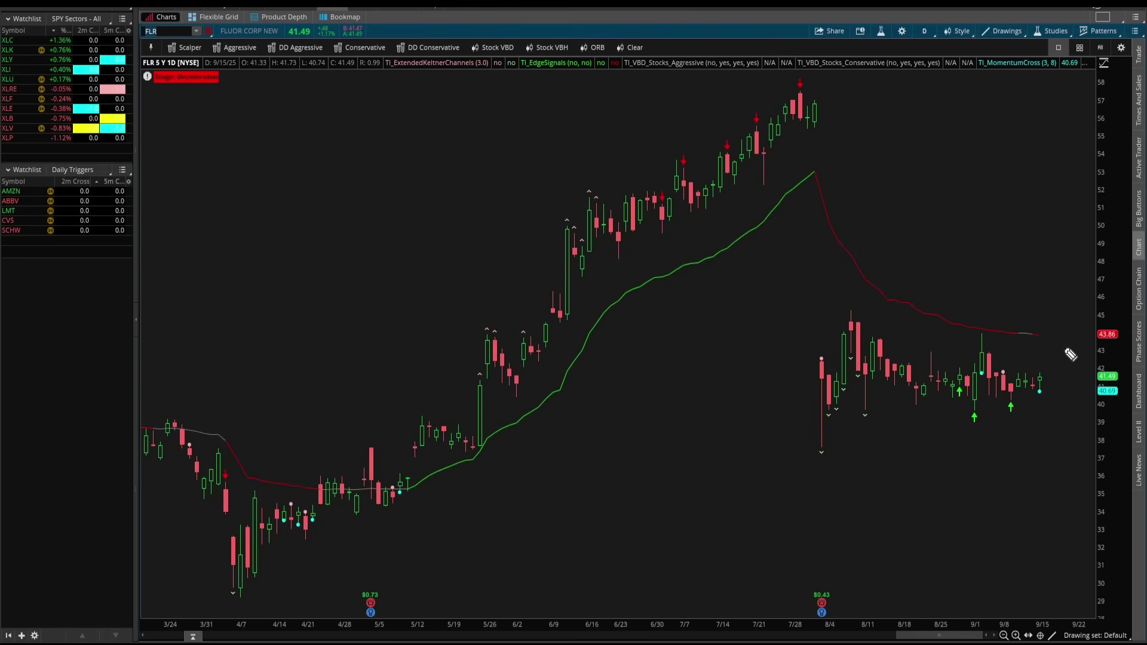
pyautogui.moveTo(1061, 283)
pyautogui.mouseDown()
pyautogui.moveTo(1045, 328)
pyautogui.moveTo(1061, 319)
pyautogui.mouseUp()
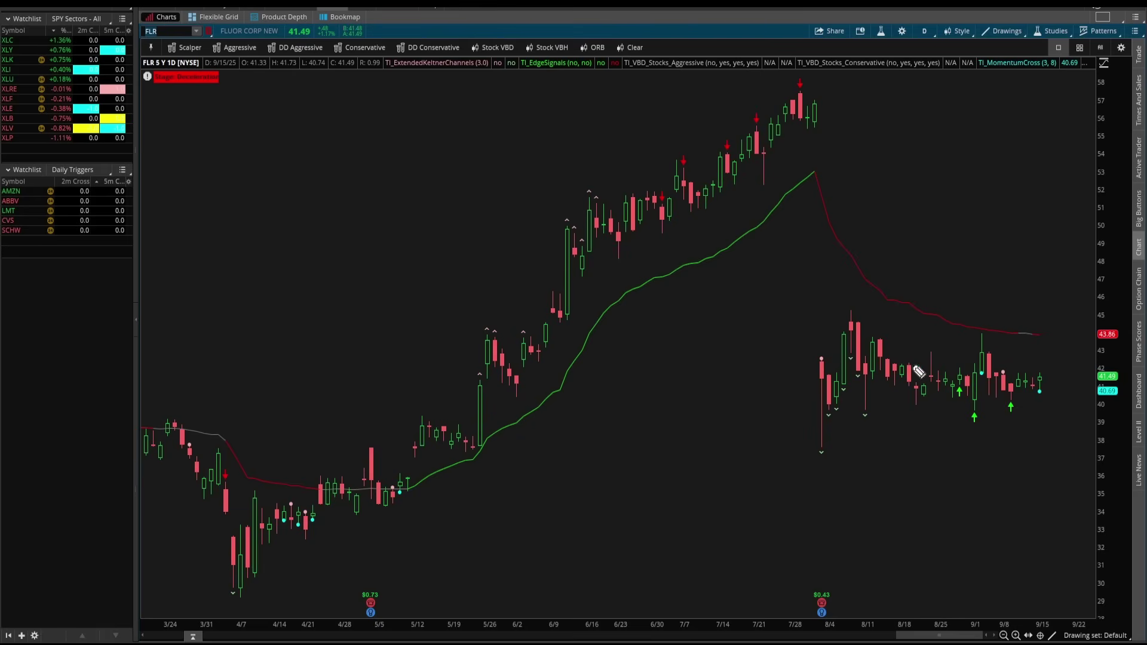
# Chart the AEP scan result on the daily timeframe and narrow the view to the February to September candles.
pyautogui.click(253, 10)
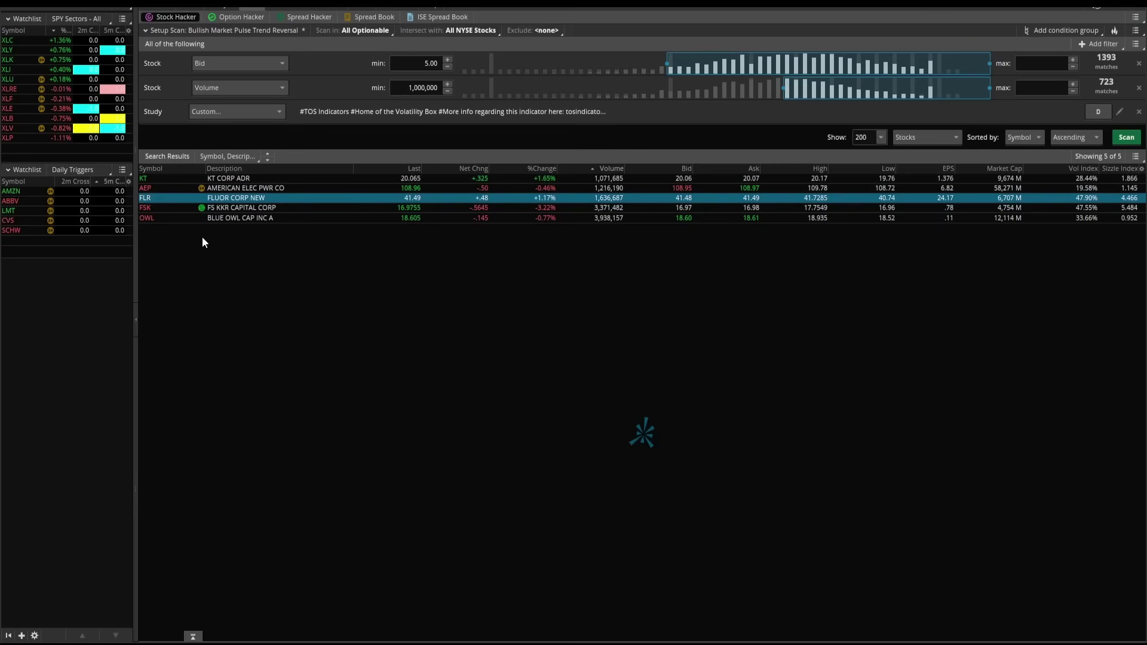
pyautogui.click(327, 11)
pyautogui.click(157, 31)
pyautogui.write('AEP')
pyautogui.press('Return')
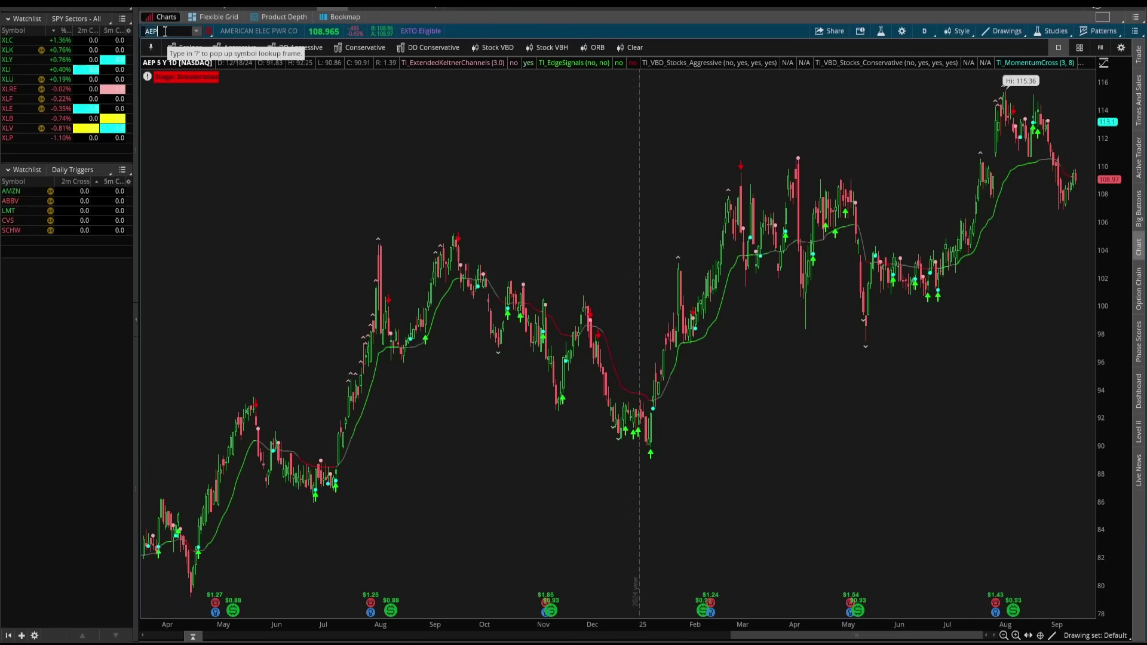
pyautogui.moveTo(699, 281); pyautogui.dragTo(1095, 277)
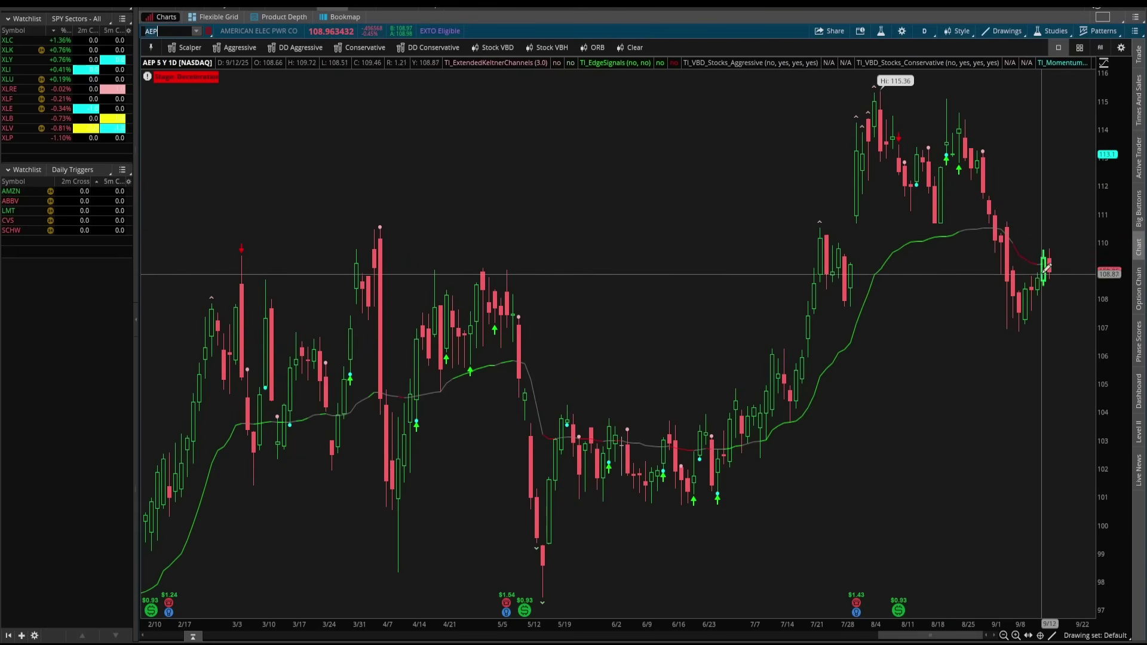
# Examine AEP's last two daily candles against the moving average line, with the chart narrowed to late July onward.
pyautogui.click(245, 6)
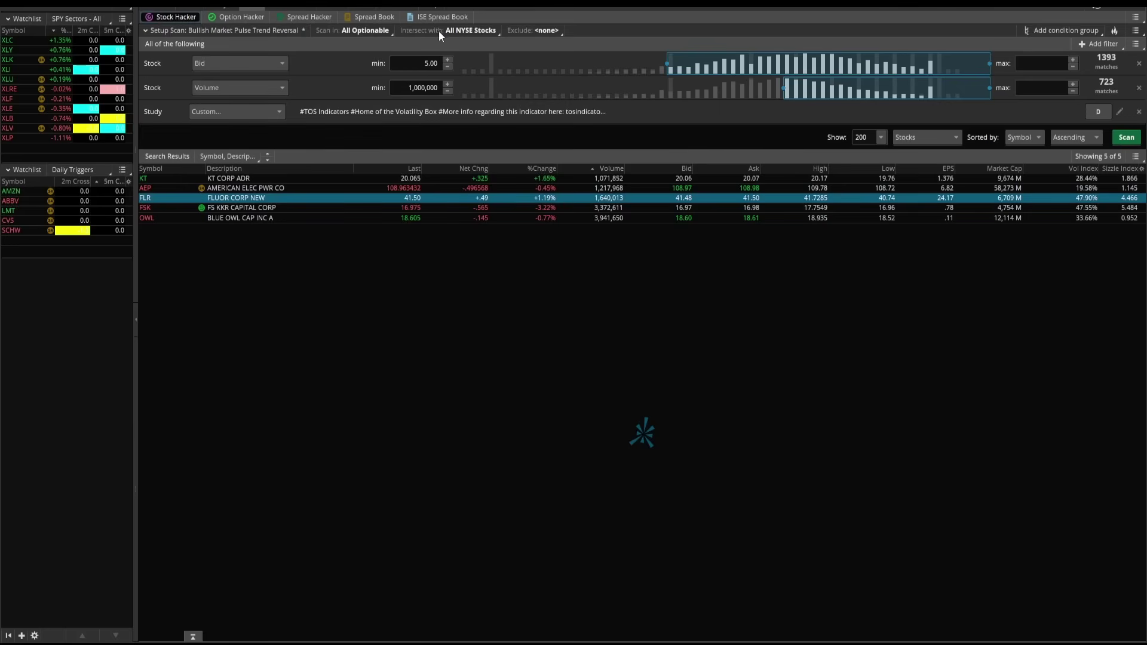
pyautogui.click(339, 6)
pyautogui.moveTo(829, 287); pyautogui.dragTo(1094, 335)
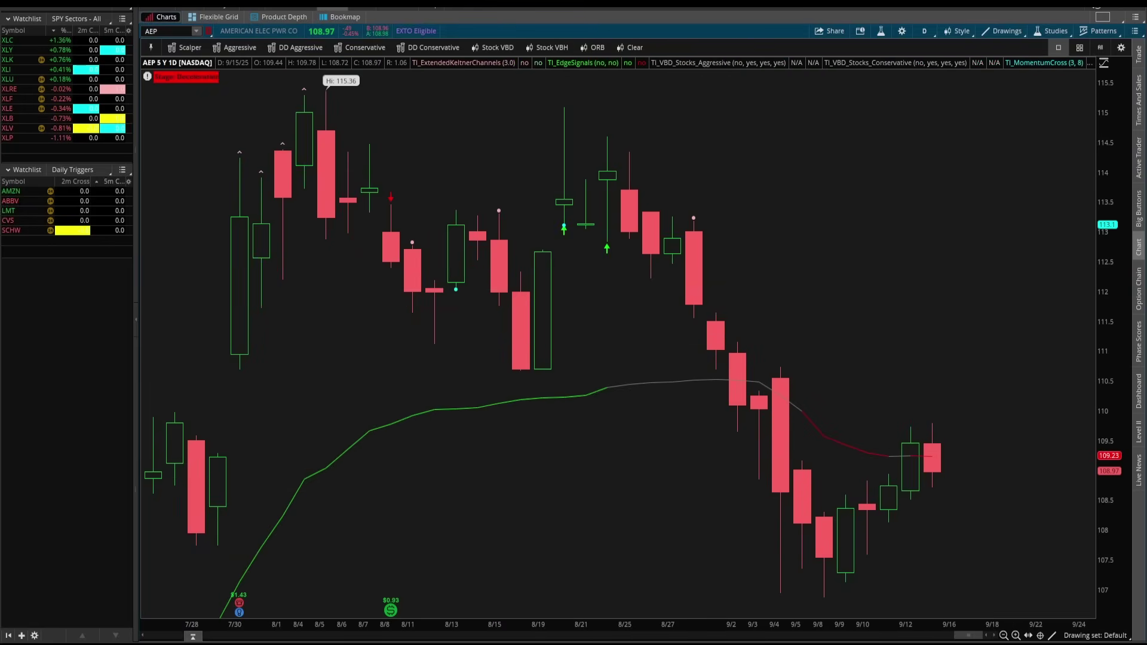
pyautogui.moveTo(924, 445)
pyautogui.mouseDown()
pyautogui.moveTo(886, 468)
pyautogui.moveTo(923, 503)
pyautogui.moveTo(926, 425)
pyautogui.mouseUp()
pyautogui.moveTo(918, 349)
pyautogui.mouseDown()
pyautogui.moveTo(913, 408)
pyautogui.moveTo(920, 398)
pyautogui.mouseUp()
pyautogui.press('e')
pyautogui.moveTo(913, 459); pyautogui.dragTo(946, 490)
pyautogui.press('e')
# Review the Acceleration and Deceleration signal lines in the study's custom filter code, then close the editor.
pyautogui.click(252, 7)
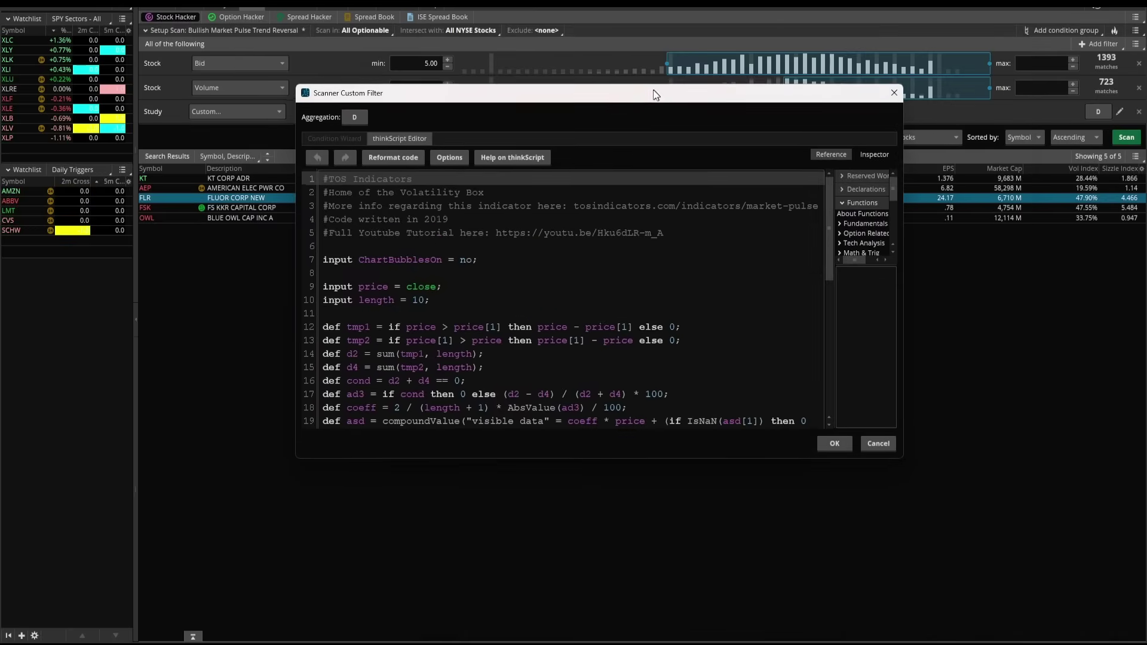
pyautogui.moveTo(794, 263); pyautogui.dragTo(793, 422)
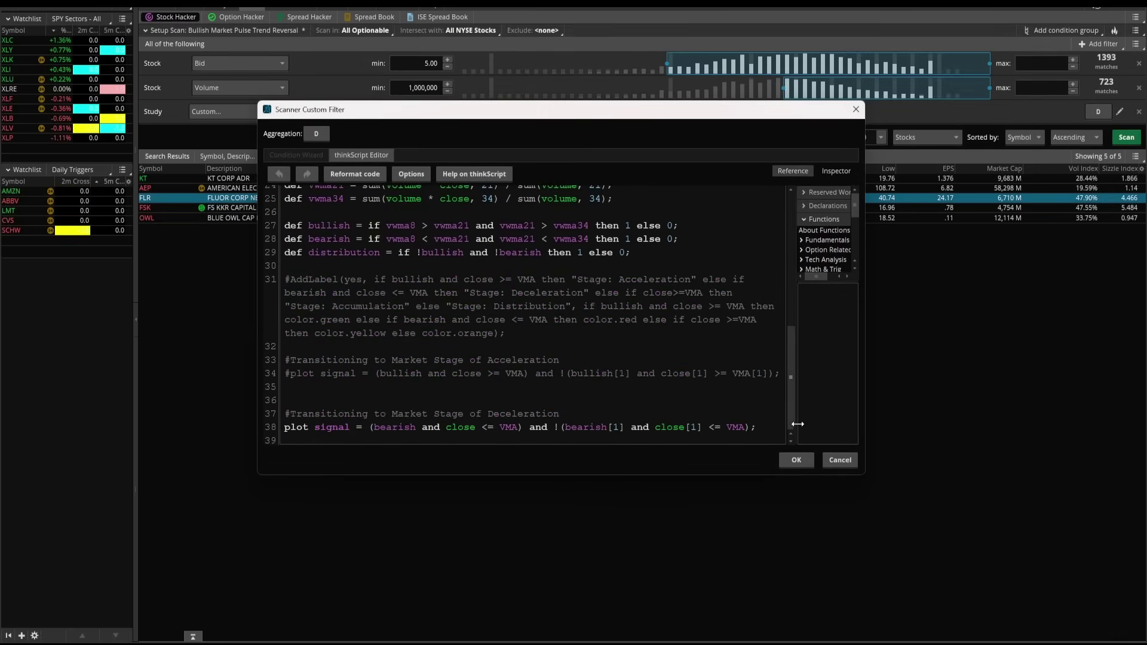
pyautogui.moveTo(286, 360); pyautogui.dragTo(772, 460)
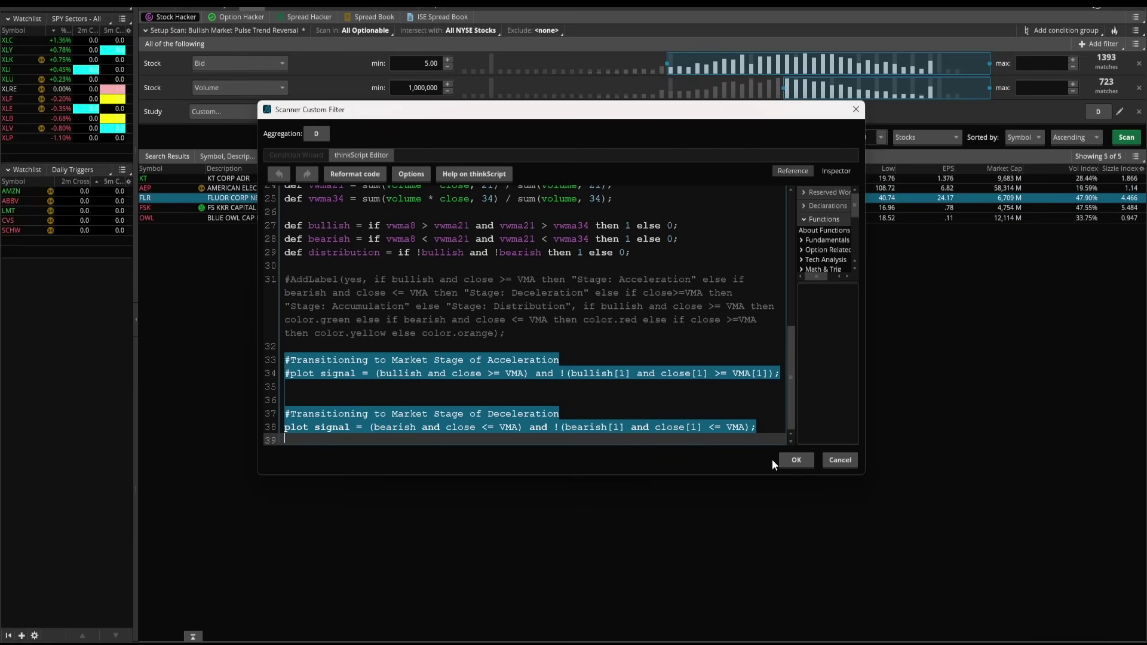
pyautogui.click(745, 412)
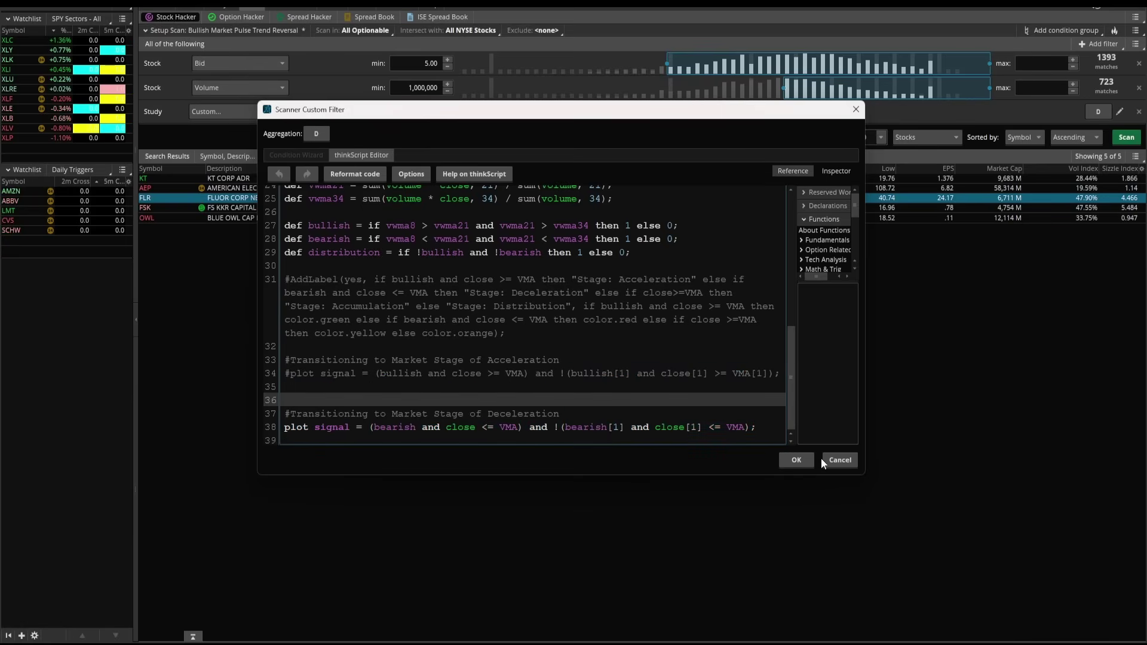
pyautogui.click(797, 460)
# Chart ABBV on the 5-day, 2-minute timeframe and view its intraday price action.
pyautogui.click(332, 8)
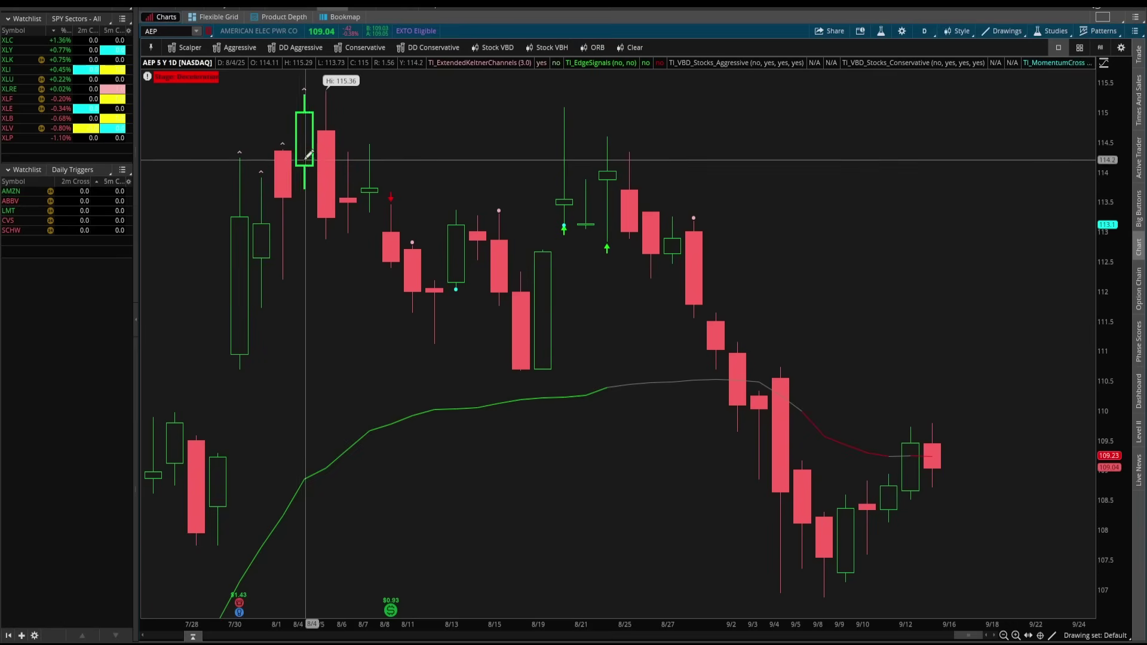
pyautogui.click(170, 31)
pyautogui.write('ABBV')
pyautogui.press('Return')
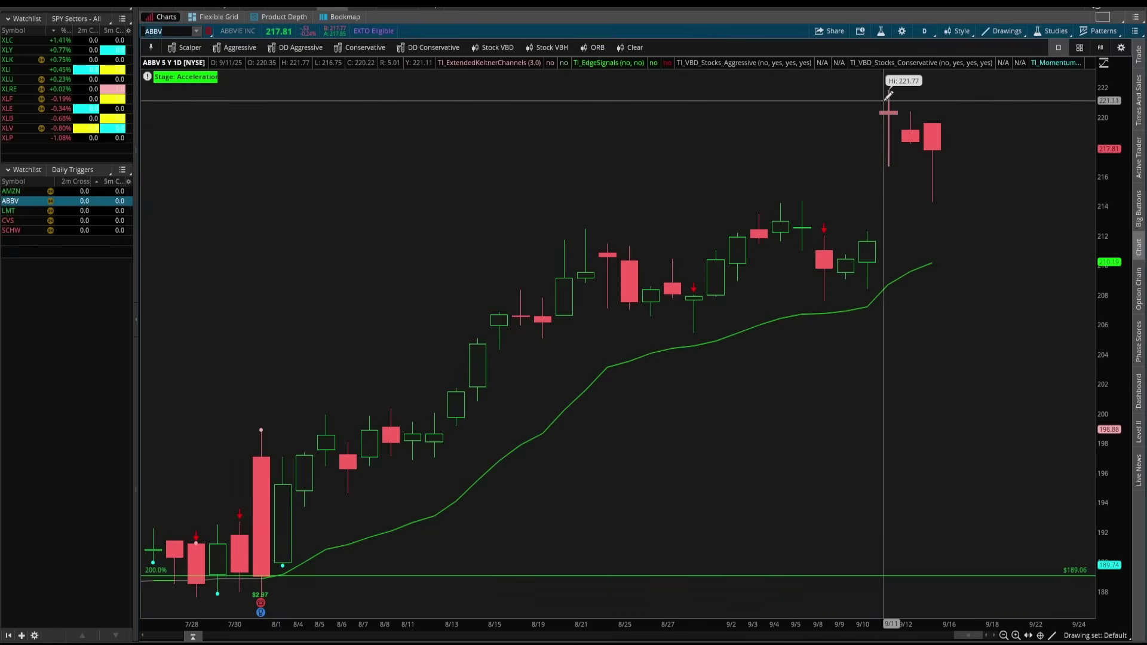
pyautogui.click(927, 34)
pyautogui.click(894, 100)
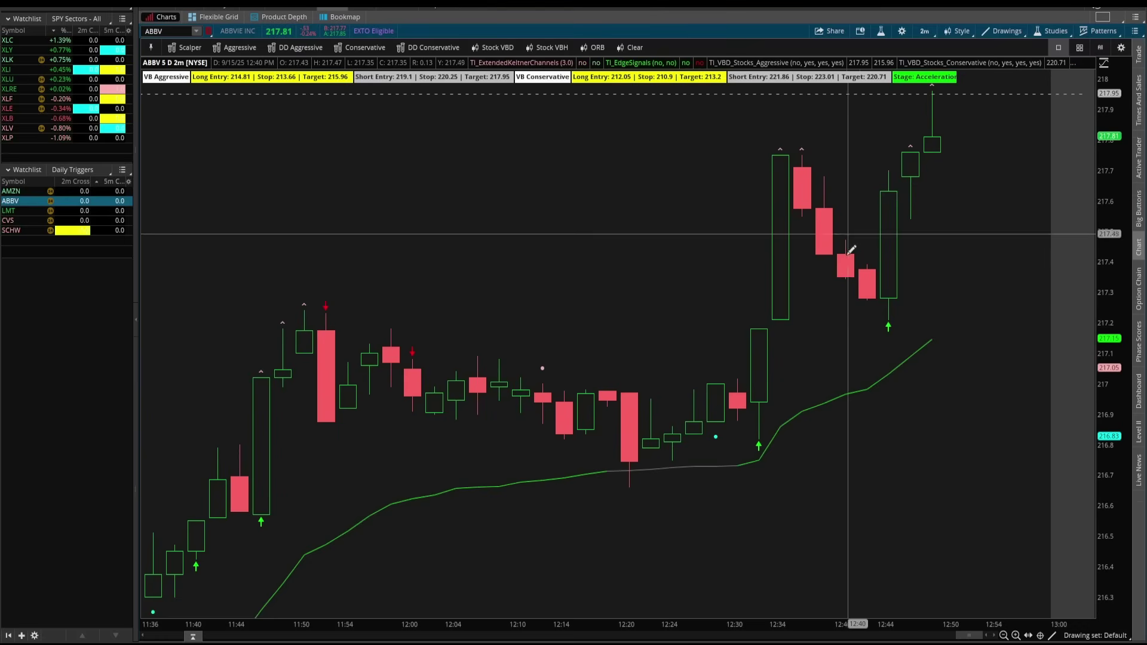
pyautogui.hotkey('ctrl', '-')
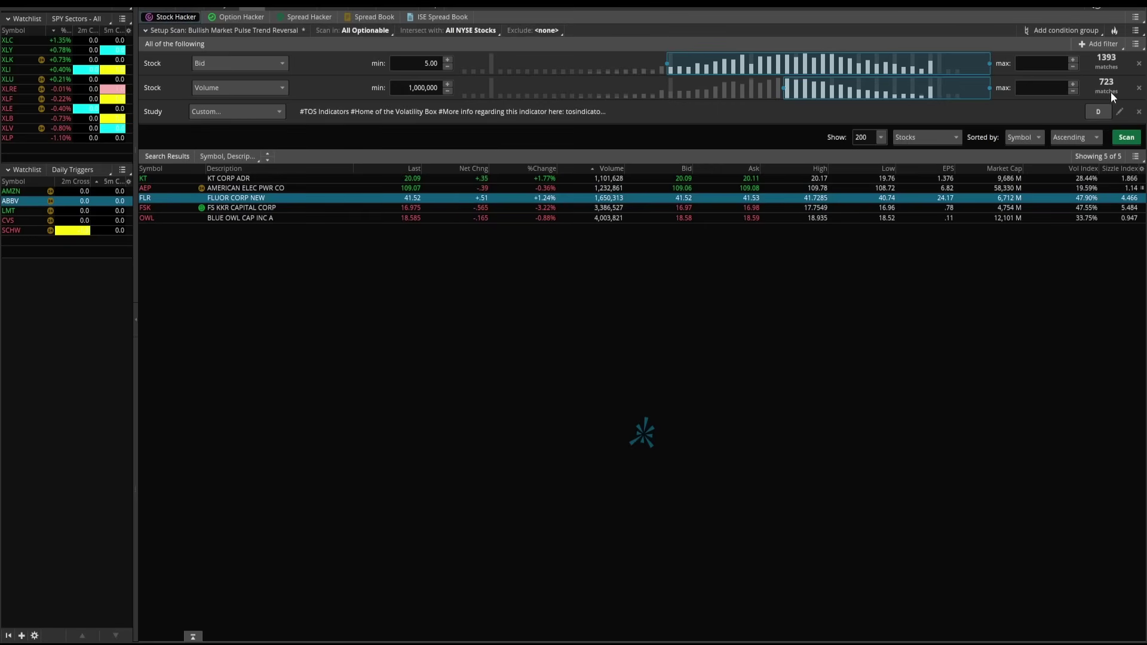
# Set the custom study filter's aggregation to 5 Min and rerun the scan.
pyautogui.click(1099, 111)
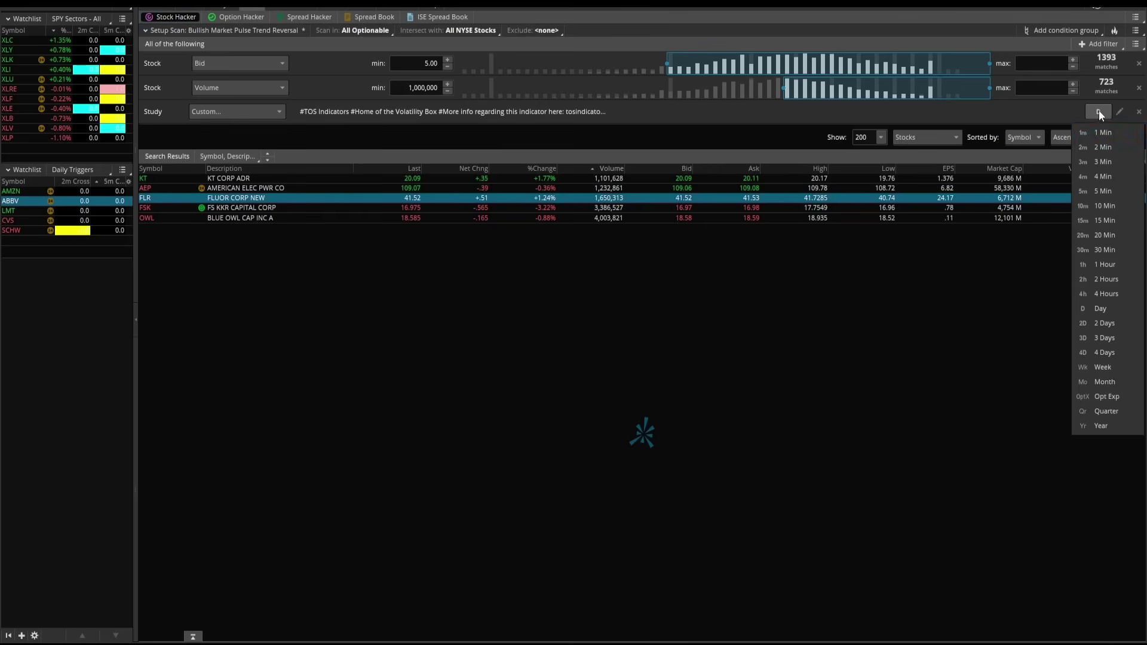
pyautogui.click(1091, 192)
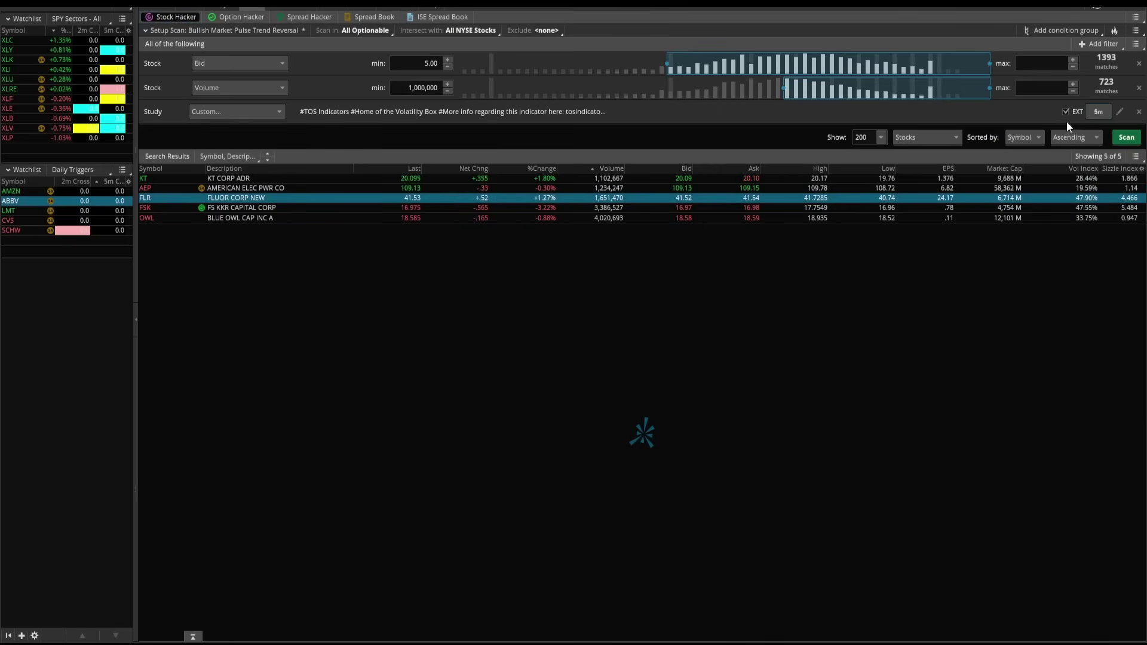
pyautogui.click(1126, 137)
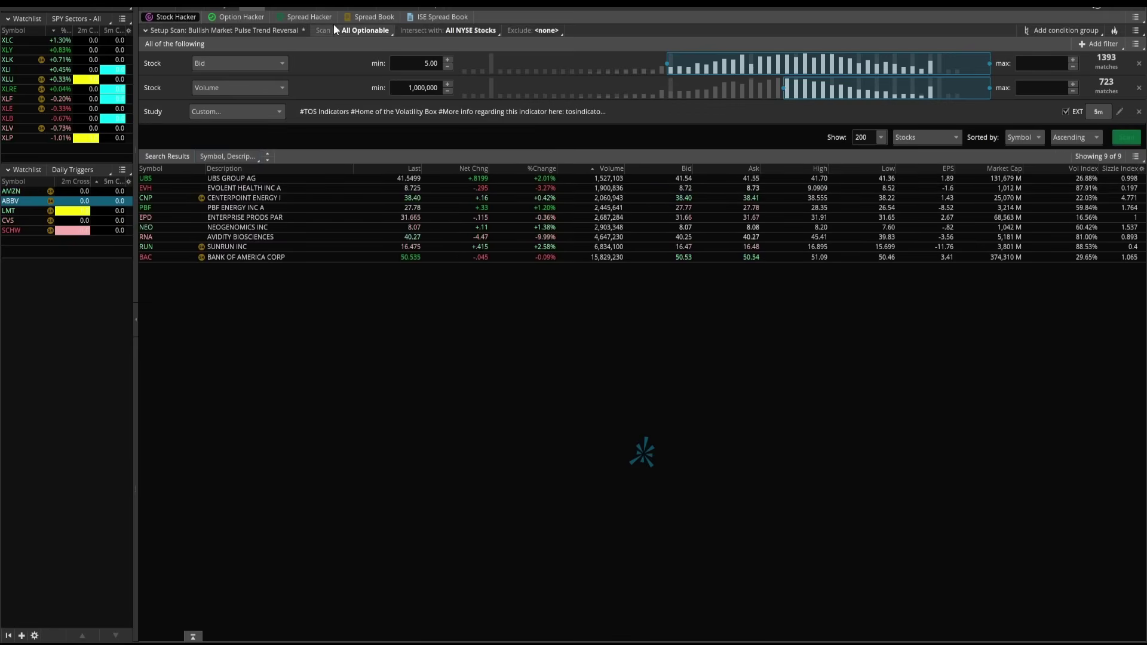
# Chart the UBS scan result on the 5-day, 5-minute timeframe and examine Monday's candles against the moving average line.
pyautogui.click(331, 8)
pyautogui.write('UBS')
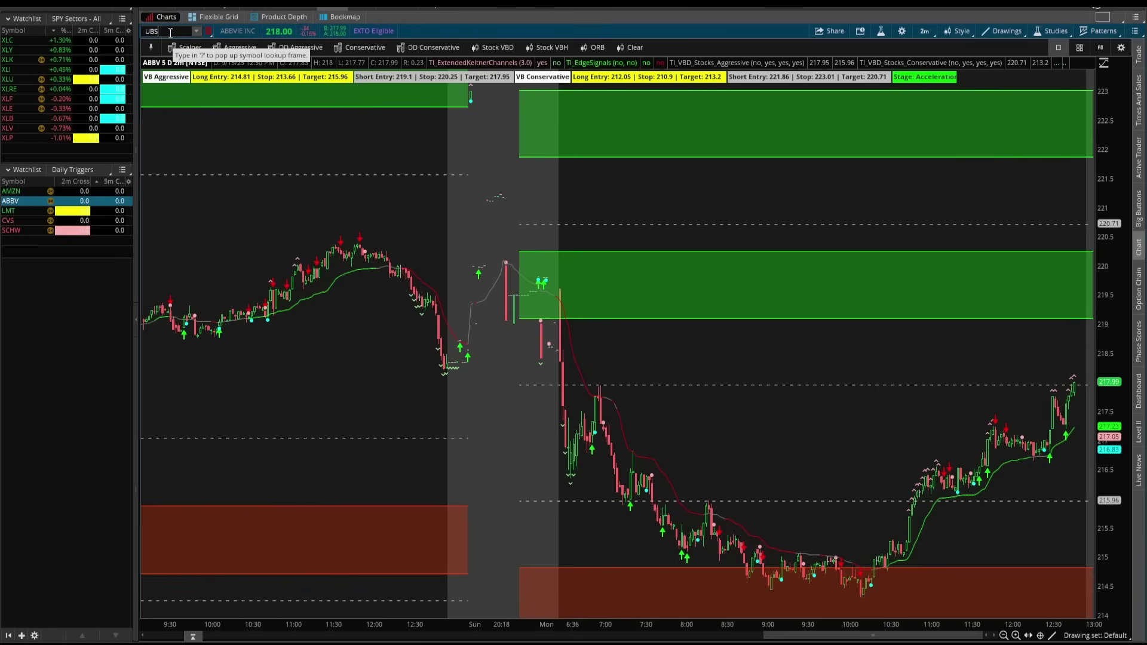
pyautogui.press('Return')
pyautogui.click(927, 32)
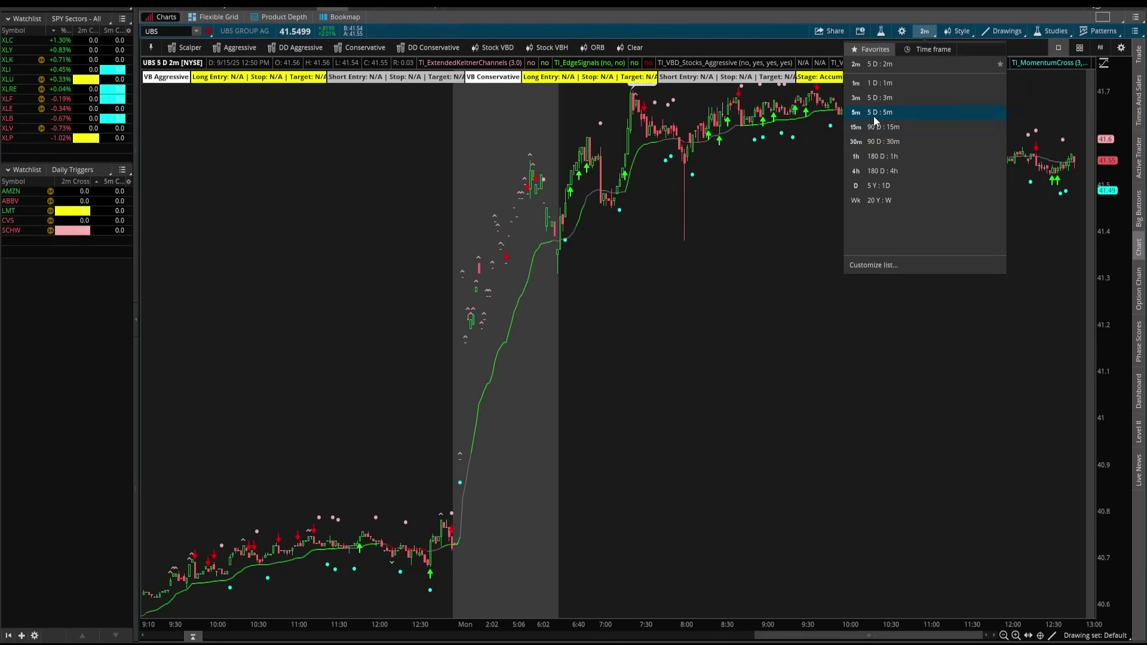
pyautogui.click(880, 113)
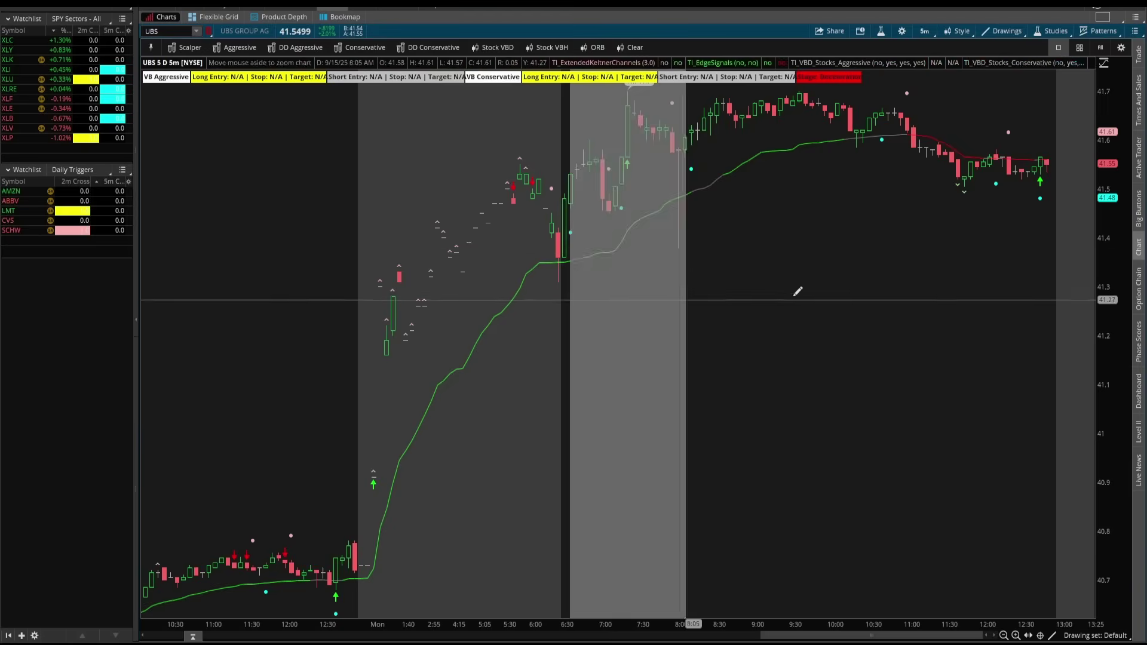
pyautogui.moveTo(794, 295); pyautogui.dragTo(1093, 332)
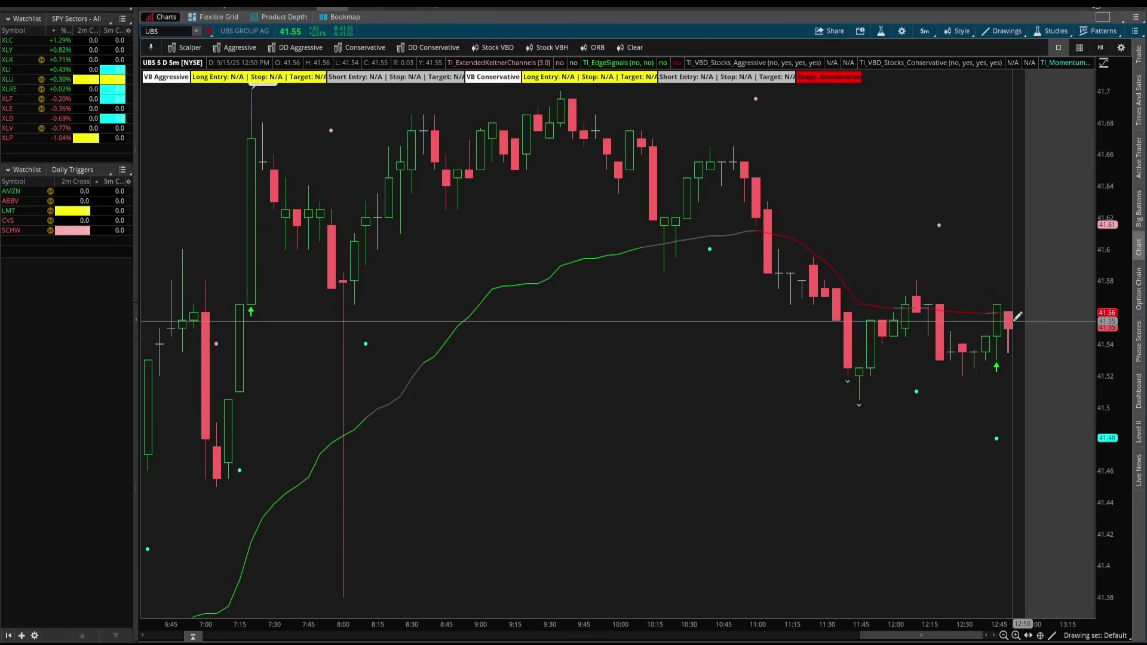
# Review the negated previous-bar condition "!(bearish[1] and close[1] <= VMA)" in the Deceleration filter code, then close the editor.
pyautogui.click(253, 6)
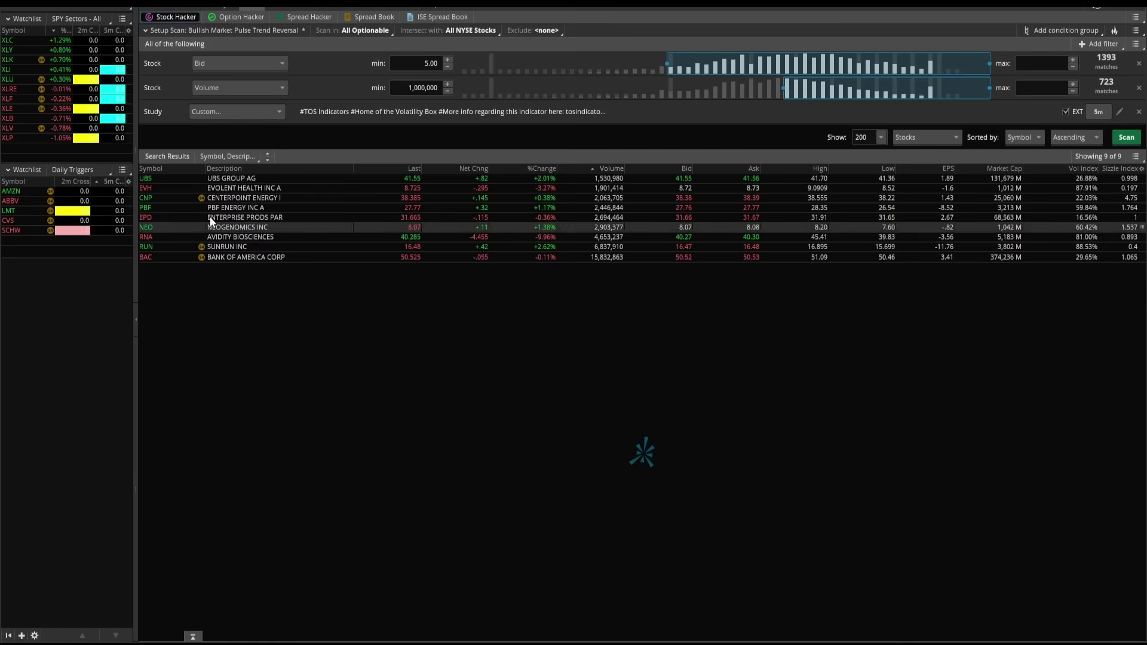
pyautogui.click(1120, 112)
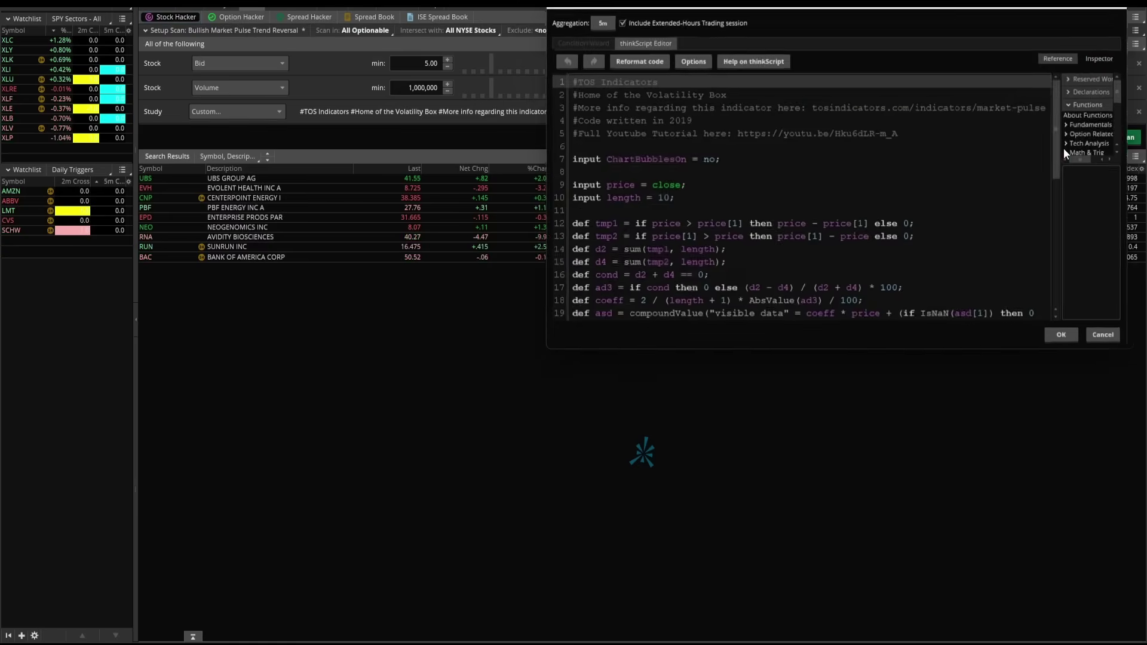
pyautogui.moveTo(908, 16)
pyautogui.mouseDown()
pyautogui.moveTo(884, 38)
pyautogui.moveTo(704, 38)
pyautogui.moveTo(652, 52)
pyautogui.mouseUp()
pyautogui.scroll(-8, 861, 248)
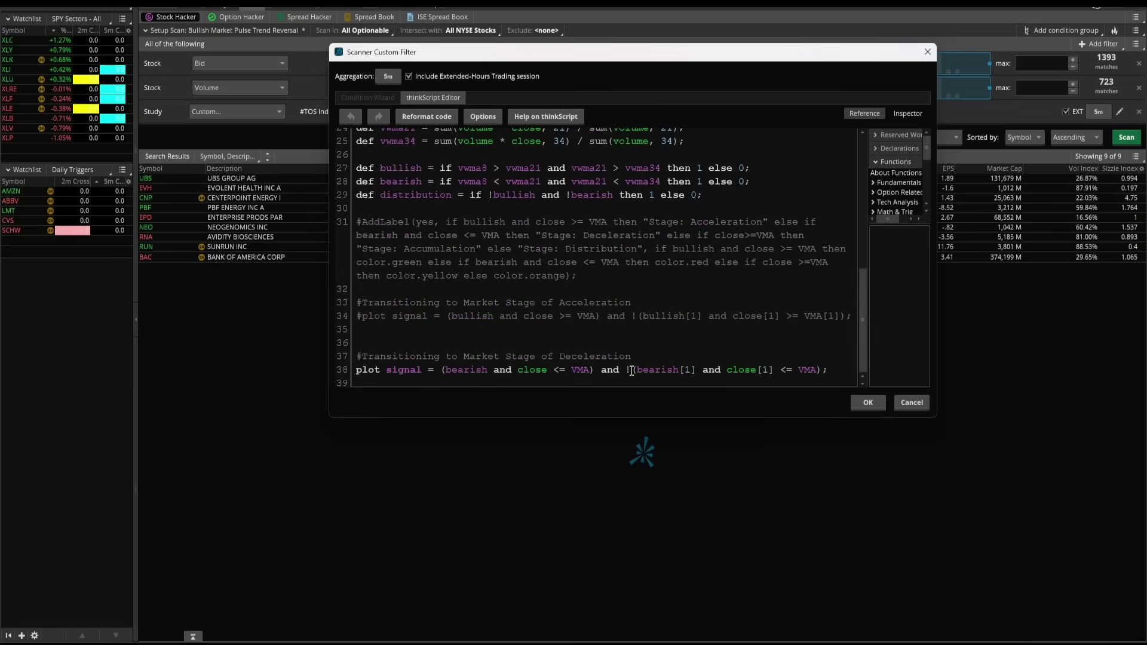
pyautogui.moveTo(628, 370); pyautogui.dragTo(818, 370)
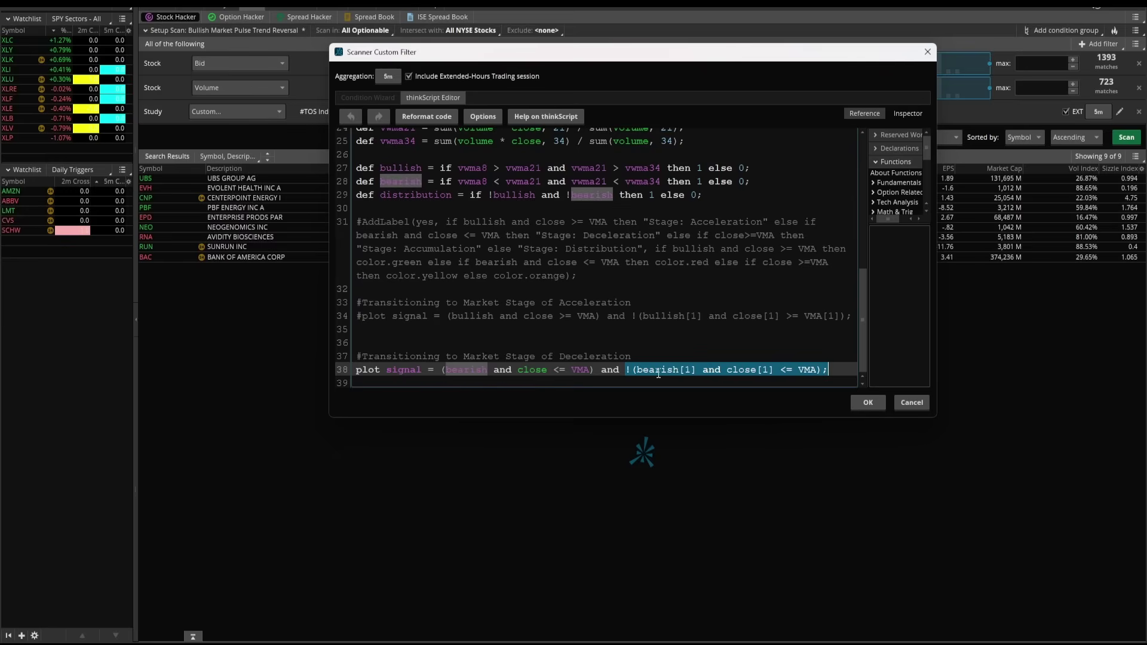
pyautogui.click(709, 342)
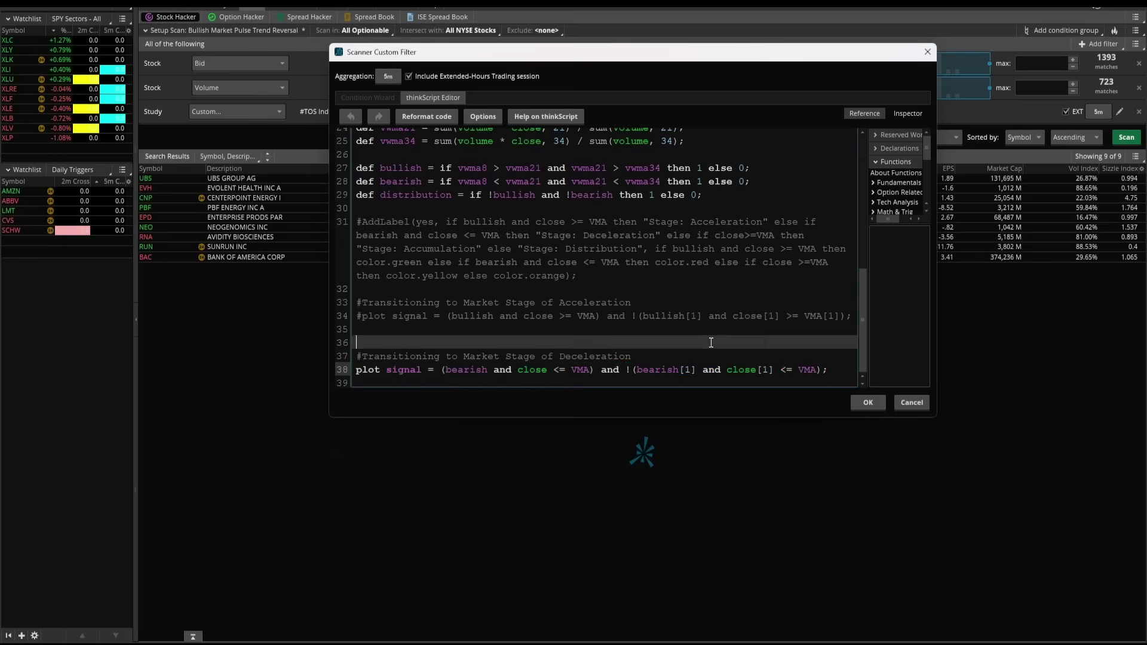
pyautogui.click(867, 402)
# Annotate the UBS chart with an upward arrow to the moving average line and the word "BULL" beneath it.
pyautogui.click(337, 8)
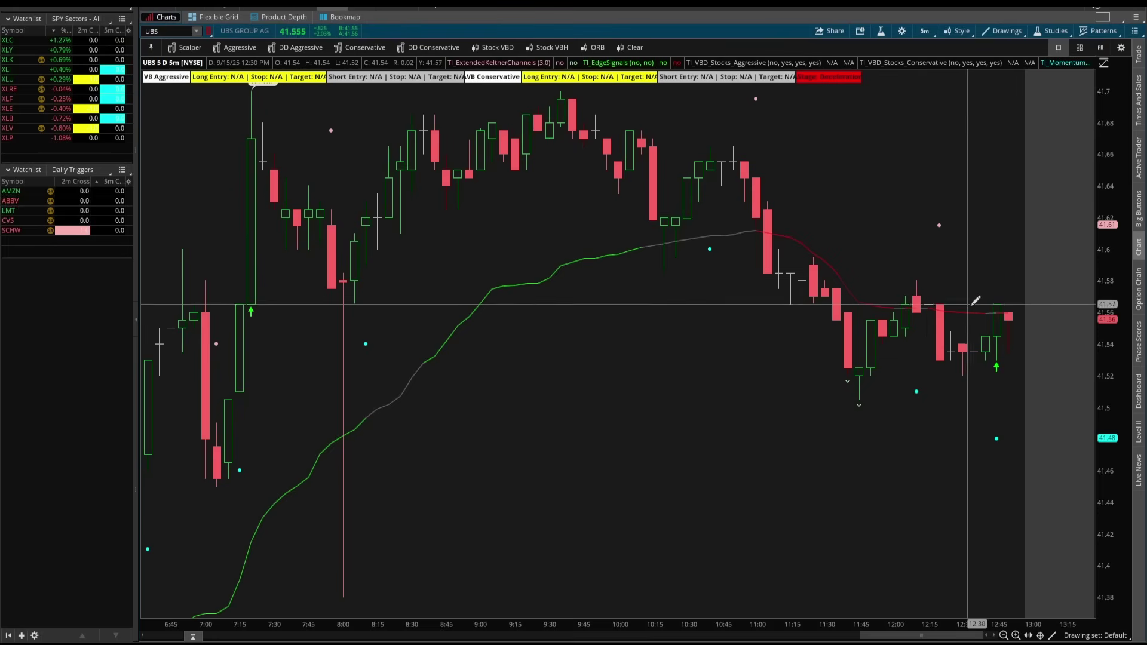
pyautogui.click(254, 10)
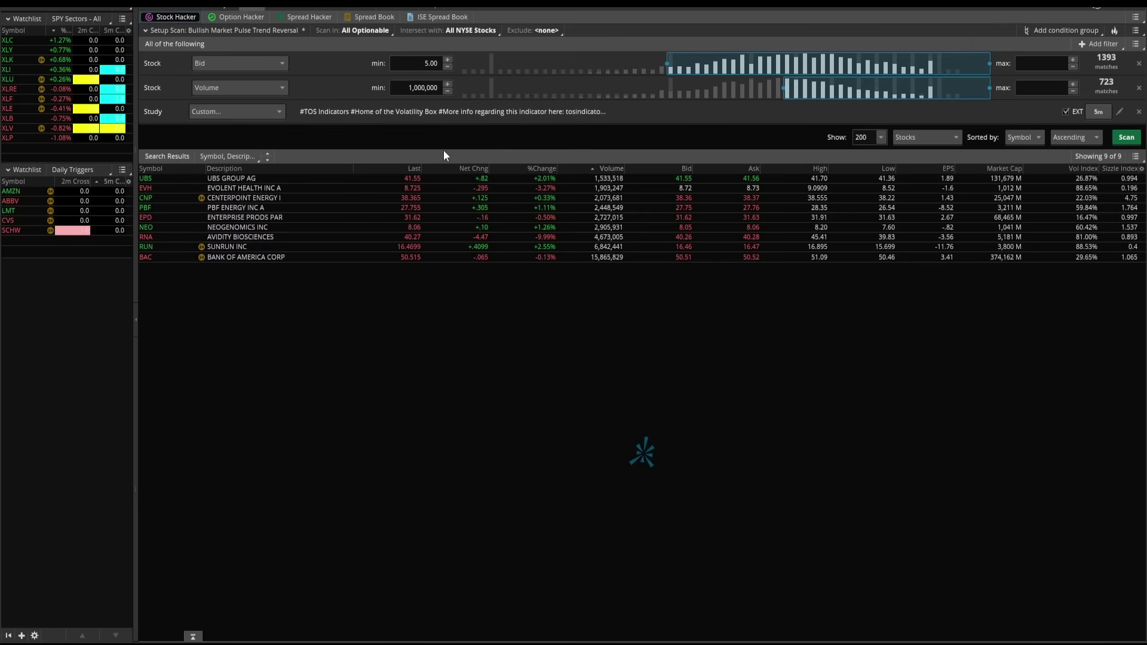
pyautogui.click(333, 8)
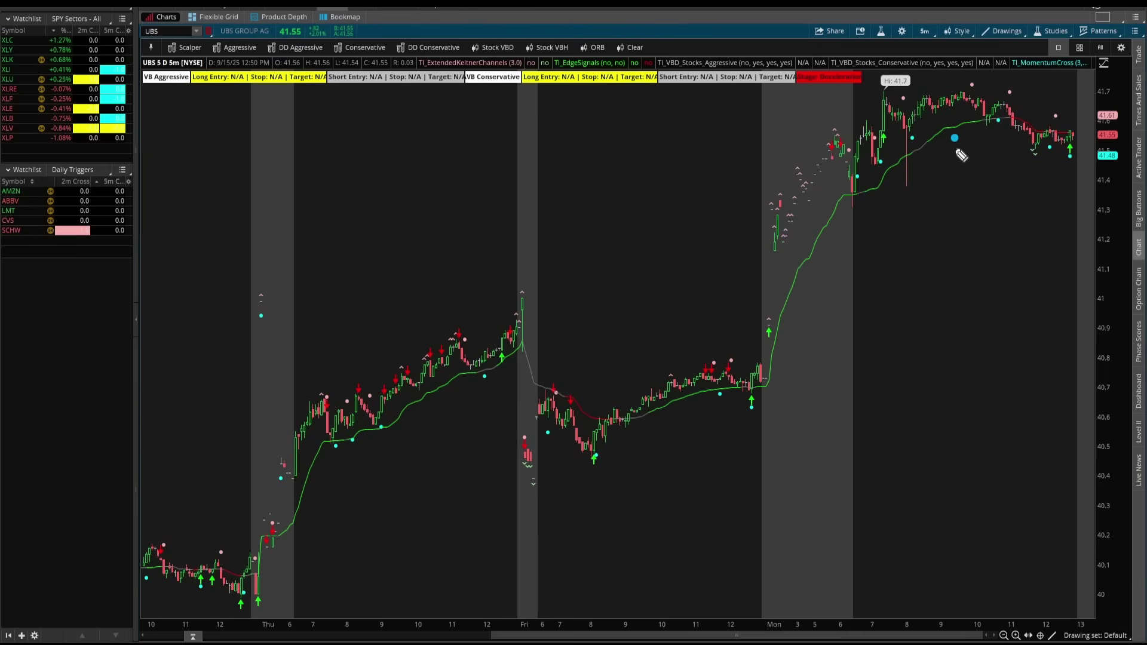
pyautogui.moveTo(958, 239)
pyautogui.mouseDown()
pyautogui.moveTo(944, 147)
pyautogui.moveTo(966, 153)
pyautogui.mouseUp()
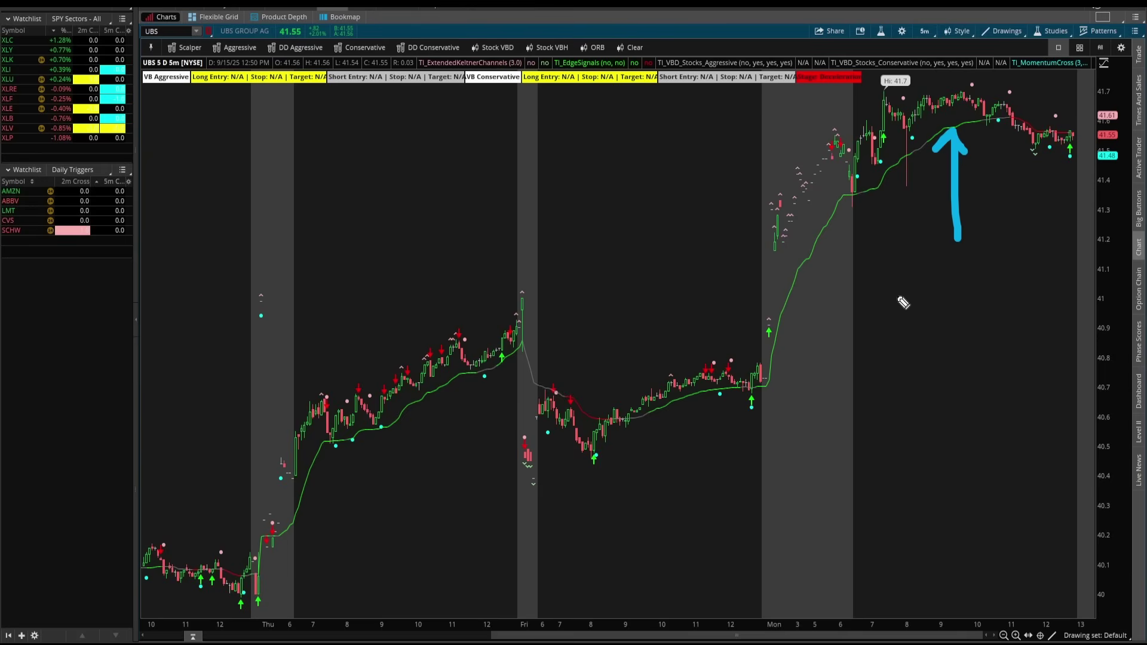
pyautogui.moveTo(890, 268)
pyautogui.mouseDown()
pyautogui.moveTo(906, 315)
pyautogui.moveTo(980, 275)
pyautogui.moveTo(1010, 288)
pyautogui.mouseUp()
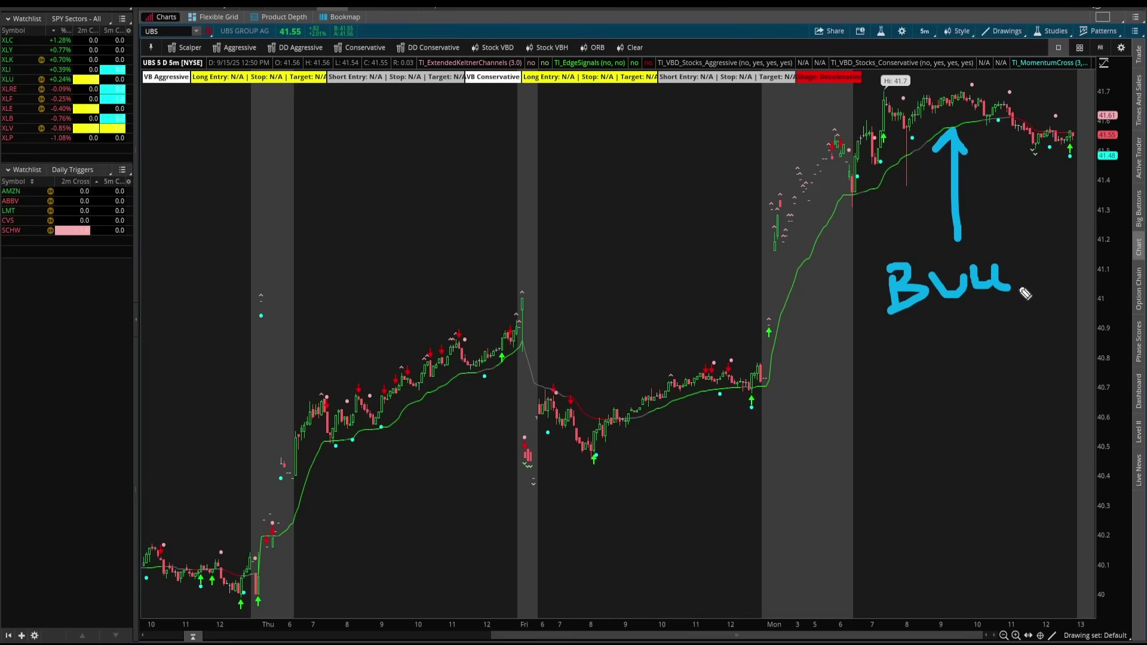
# Write "BEAR" below "BULL" on the chart, underline it twice, and enclose both words in large brackets.
pyautogui.moveTo(893, 367); pyautogui.dragTo(1025, 366)
pyautogui.moveTo(900, 394); pyautogui.dragTo(1040, 365)
pyautogui.moveTo(898, 418); pyautogui.dragTo(1053, 379)
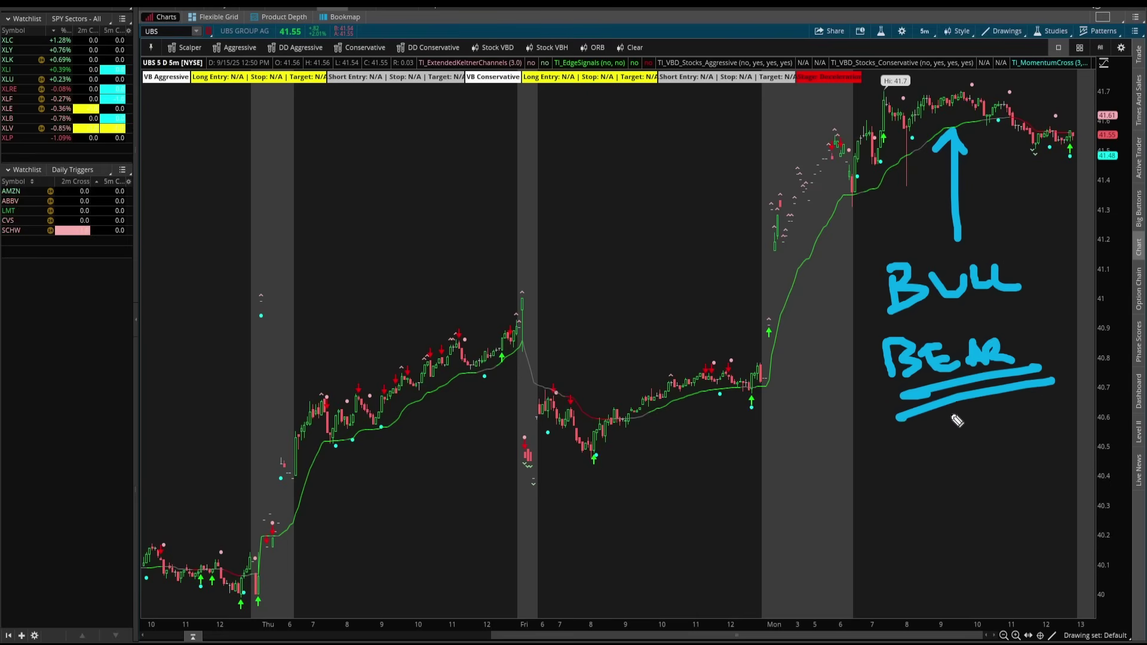
pyautogui.moveTo(886, 244)
pyautogui.mouseDown()
pyautogui.moveTo(855, 489)
pyautogui.moveTo(949, 471)
pyautogui.mouseUp()
pyautogui.moveTo(1040, 241); pyautogui.dragTo(1053, 447)
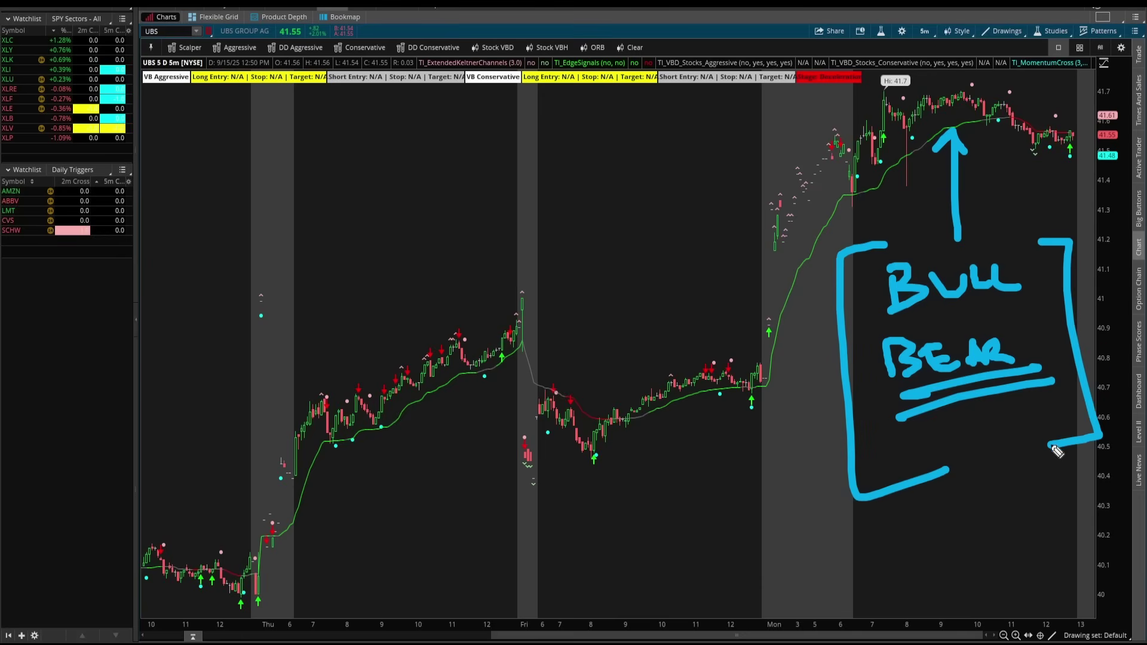